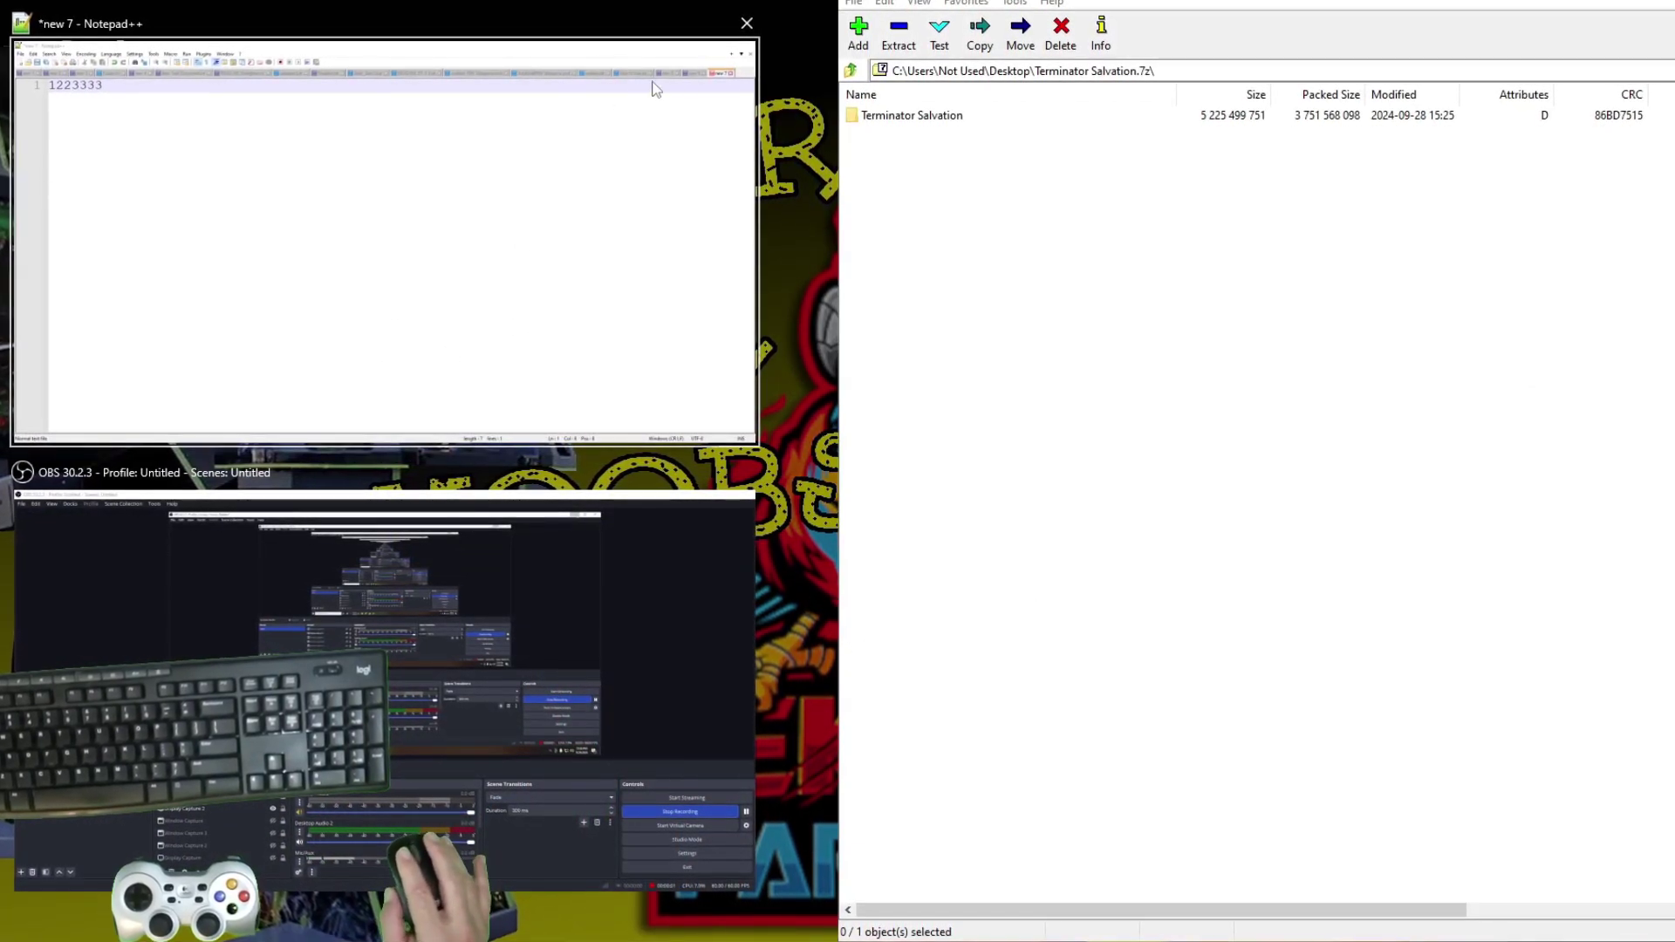
- Extract the Terminator Salvation folder from the open archive into C:\TeknoParrot\roms, and close the folder and archive windows
click(746, 21)
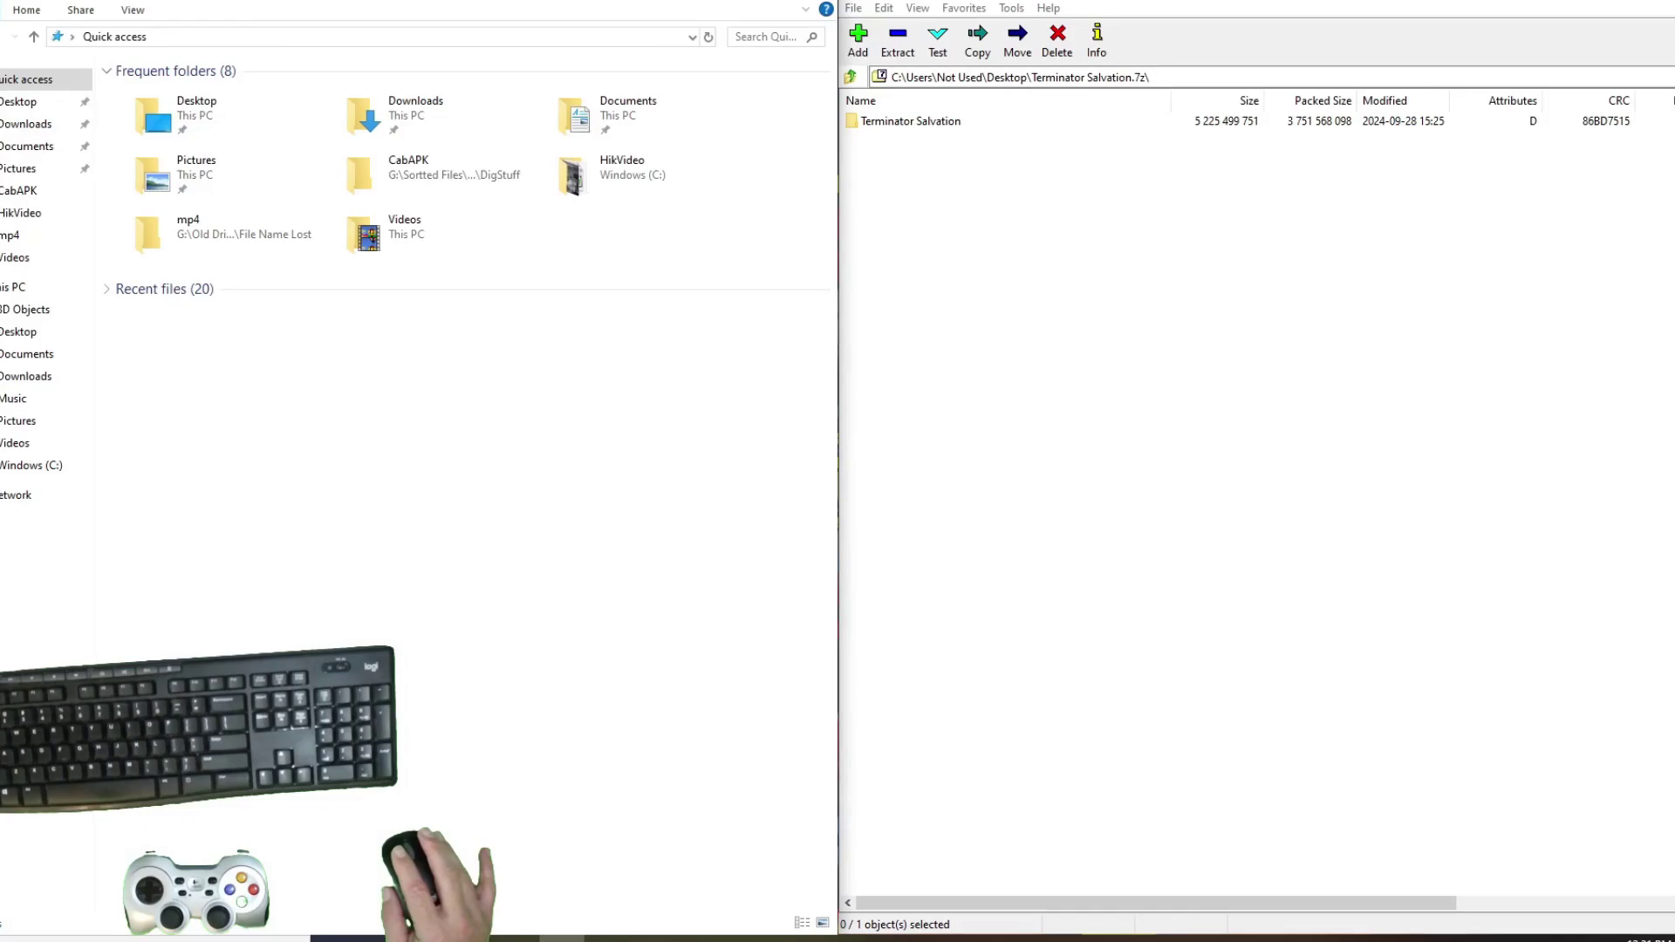
click(28, 469)
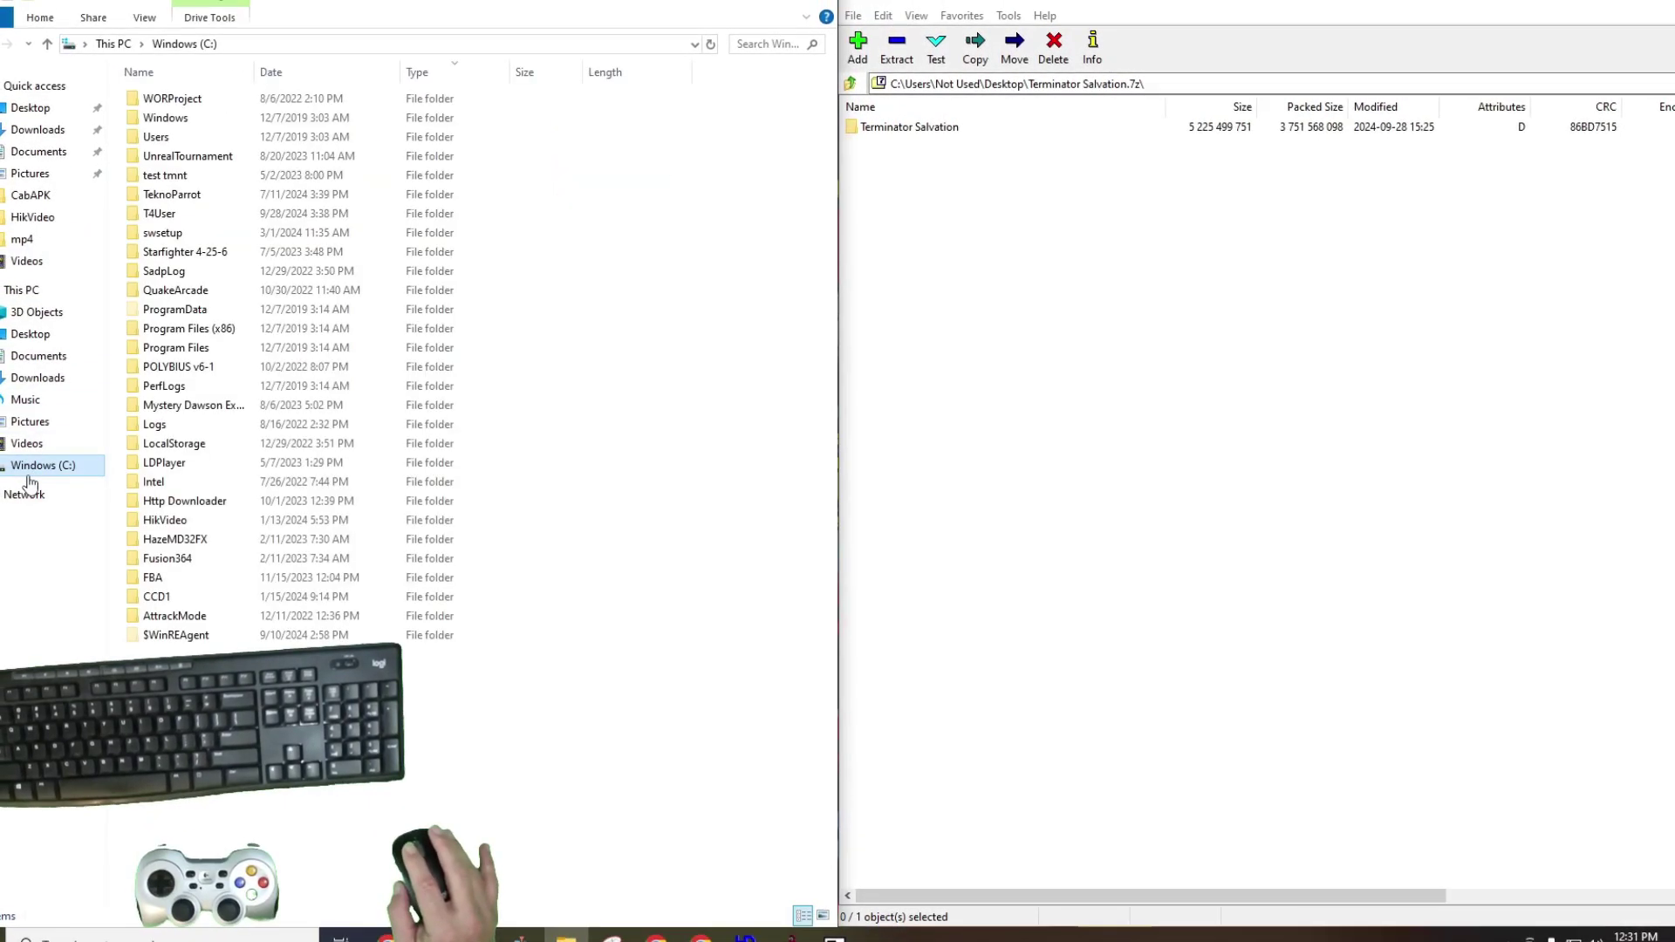
double_click(178, 198)
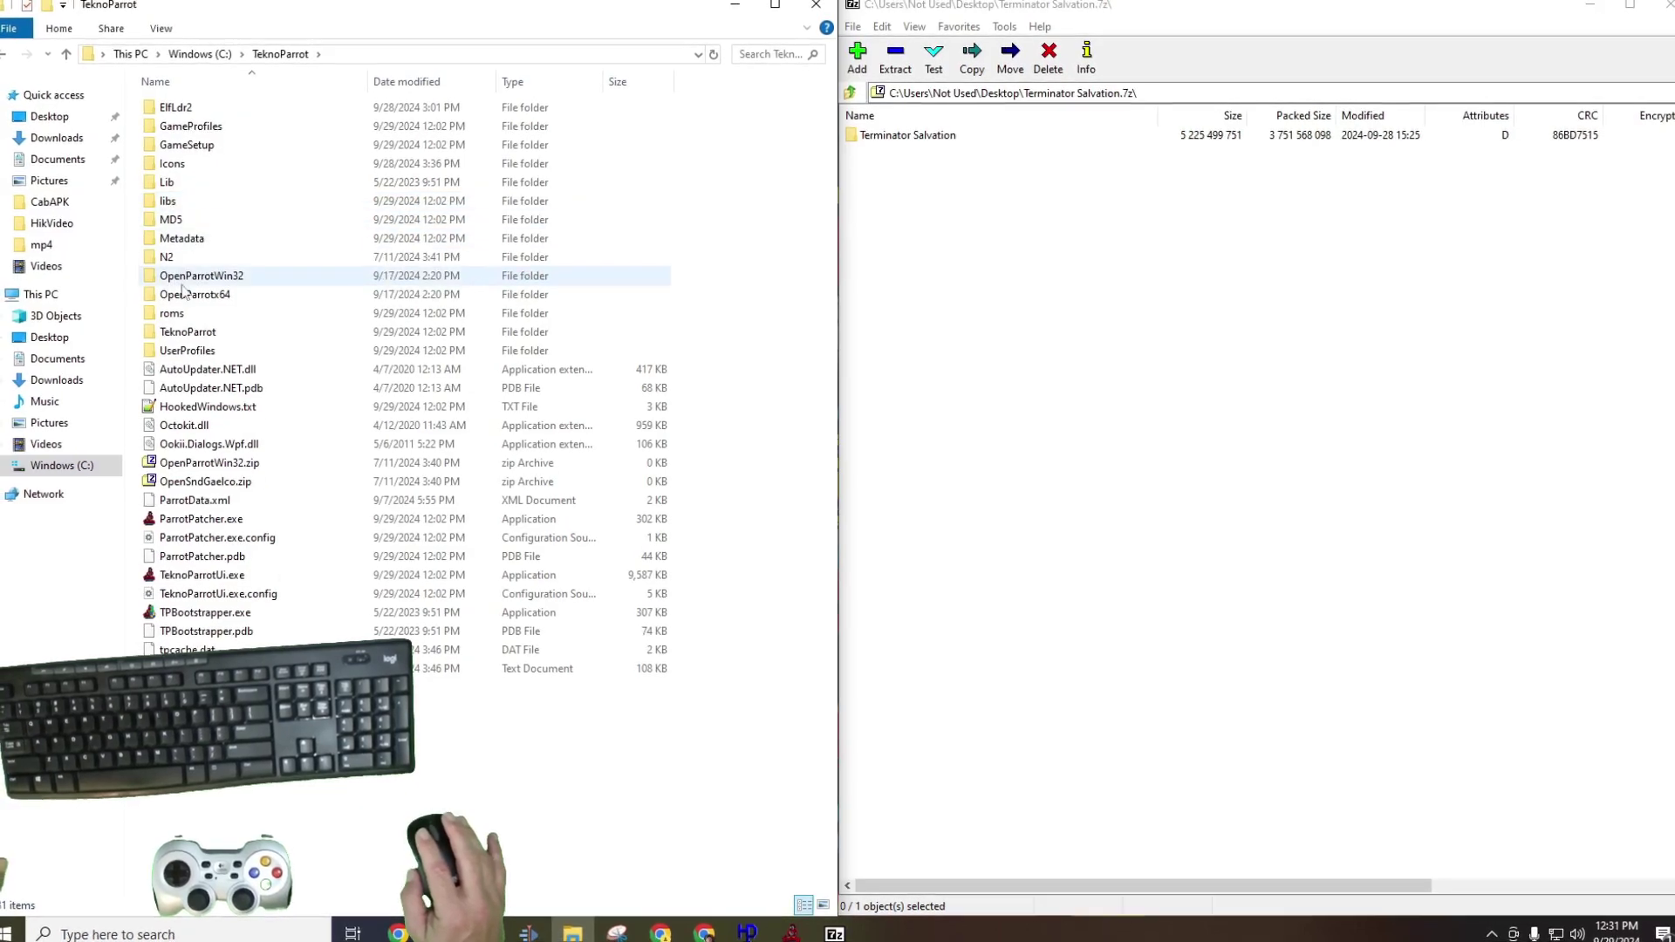
double_click(172, 313)
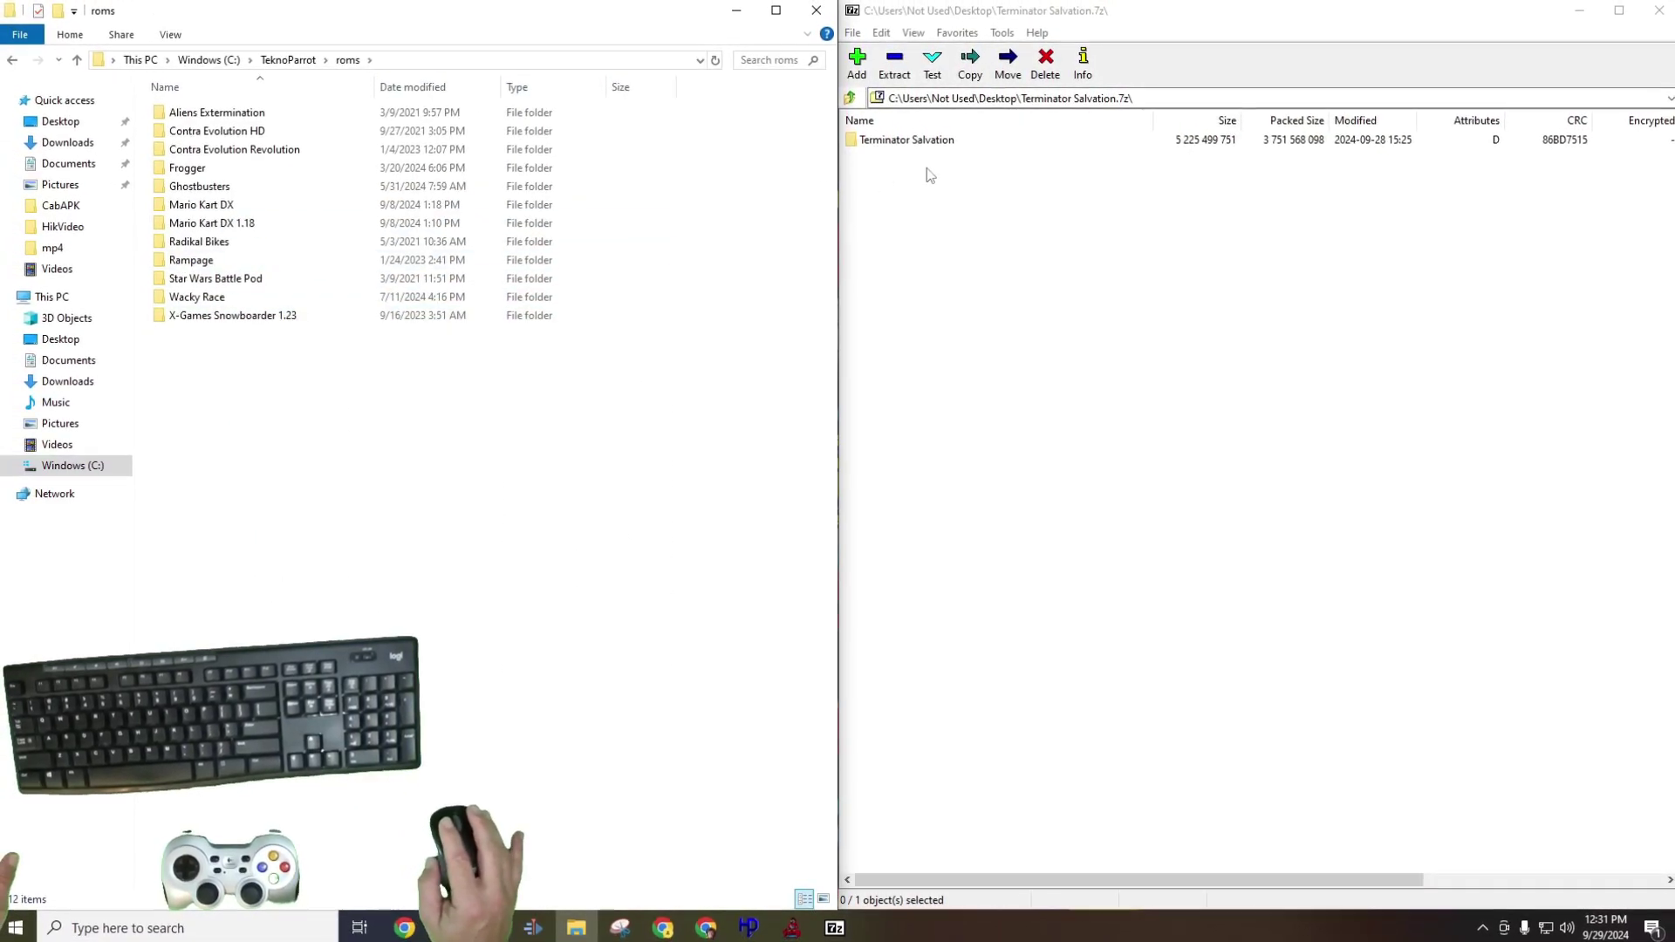
drag(907, 139, 334, 433)
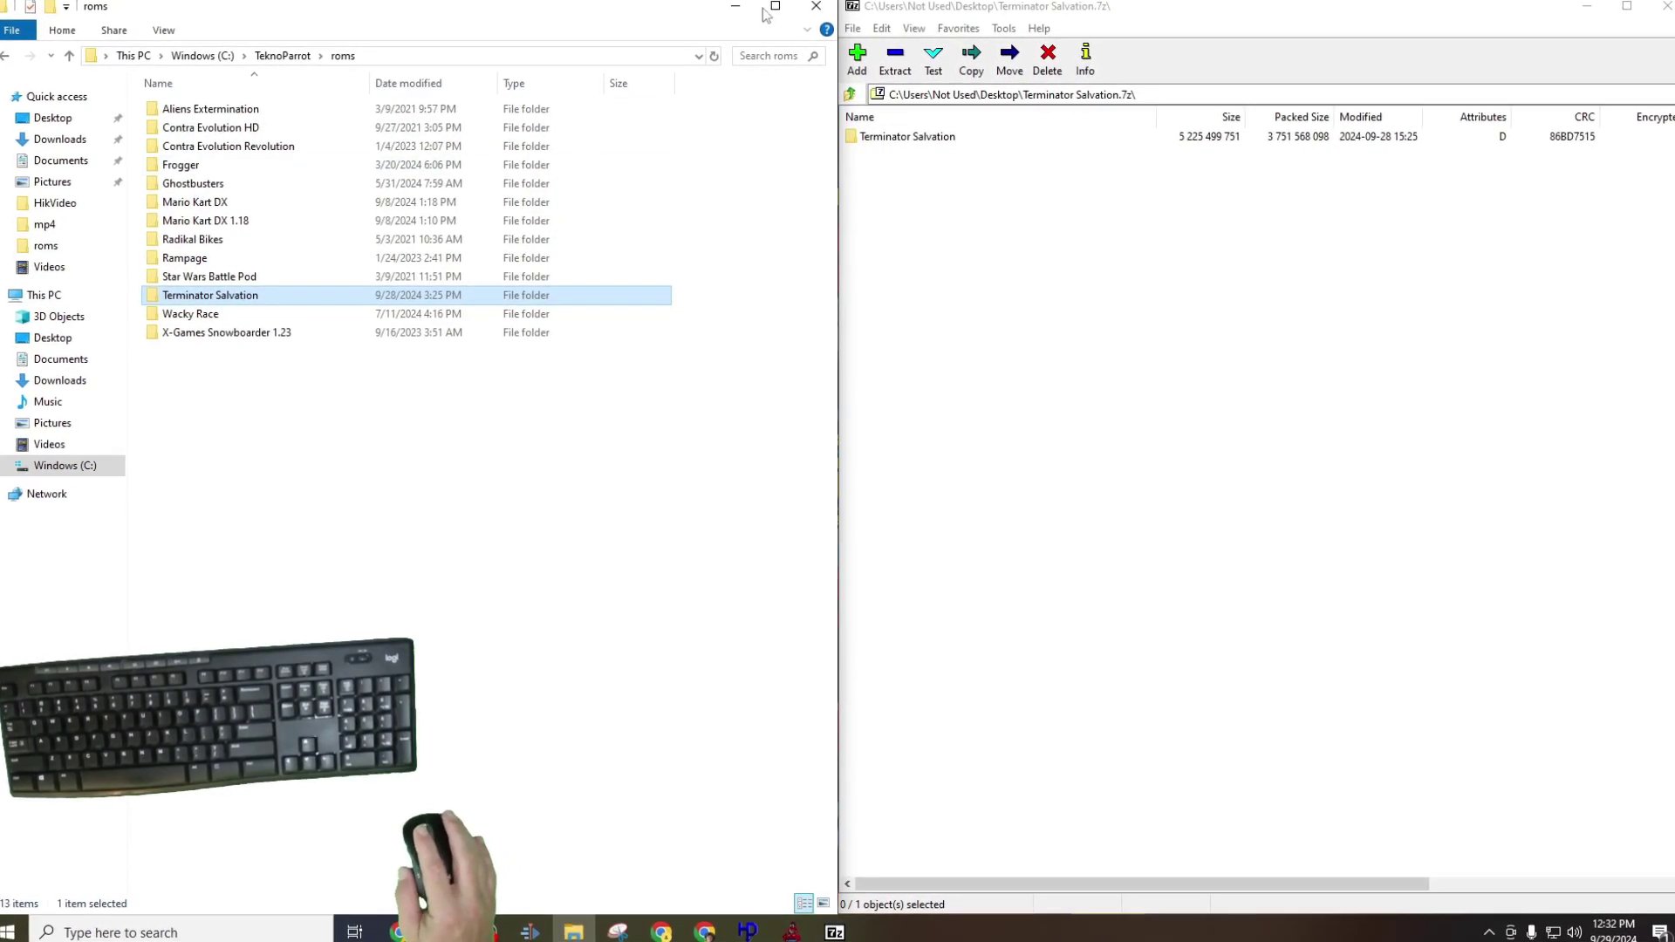
click(817, 10)
key(alt+F4)
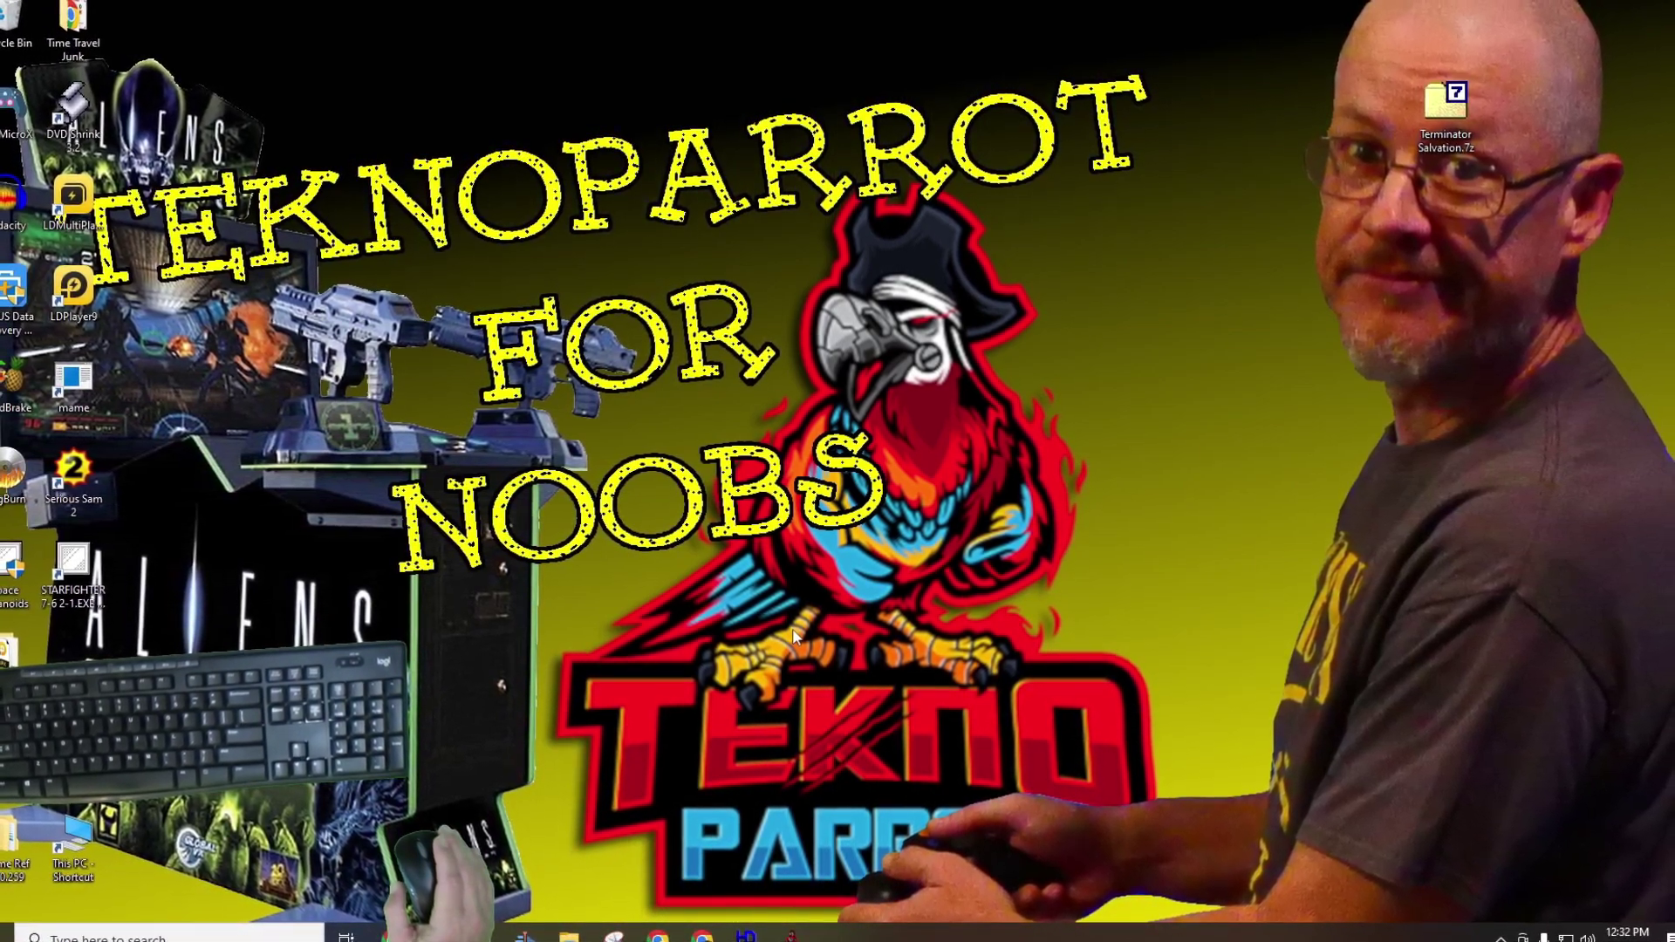
- In TeknoParrot UI, add Terminator Salvation to the game library from the list of supported games
drag(402, 89, 834, 130)
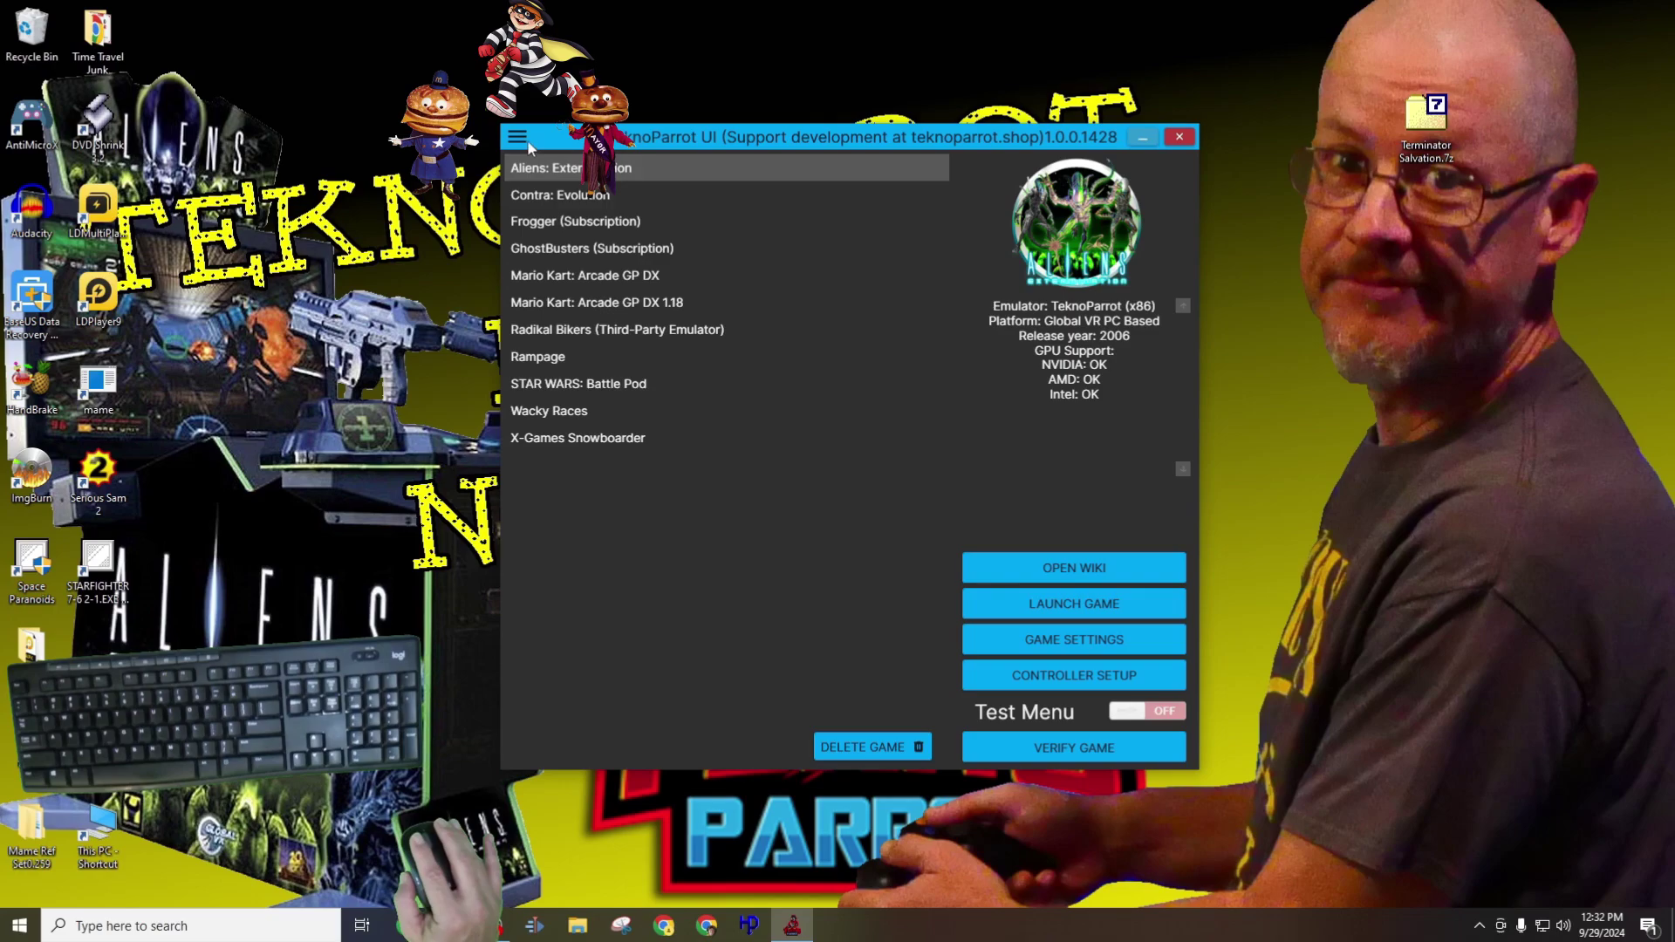
click(516, 137)
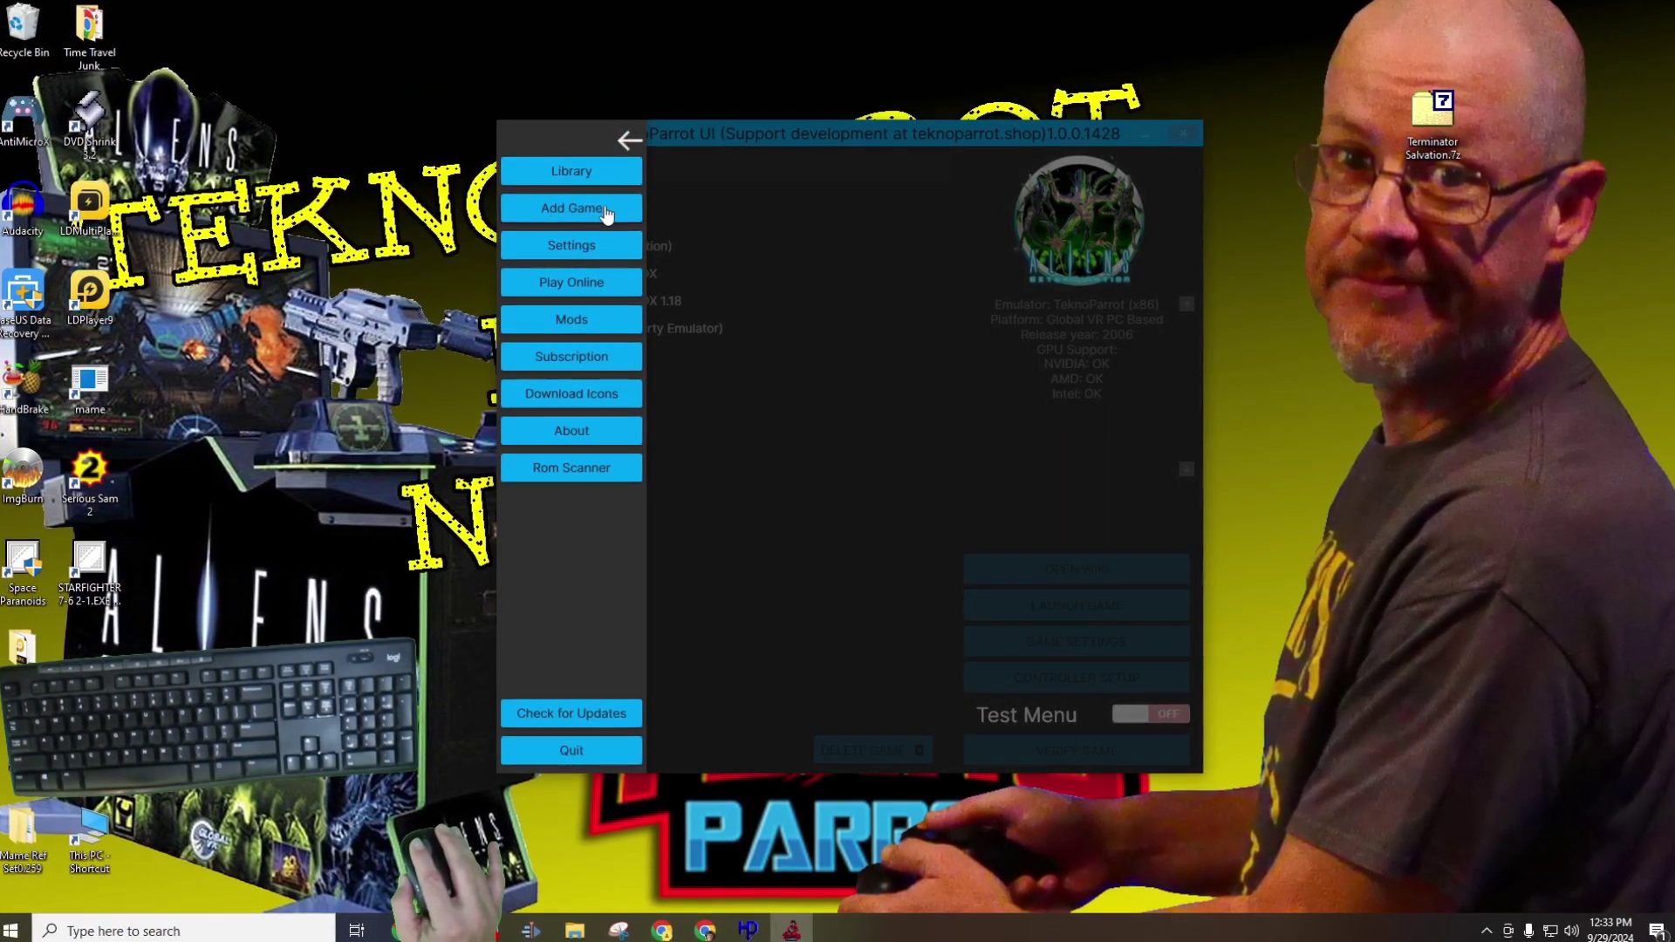
click(572, 210)
scroll(612, 255, down, 15)
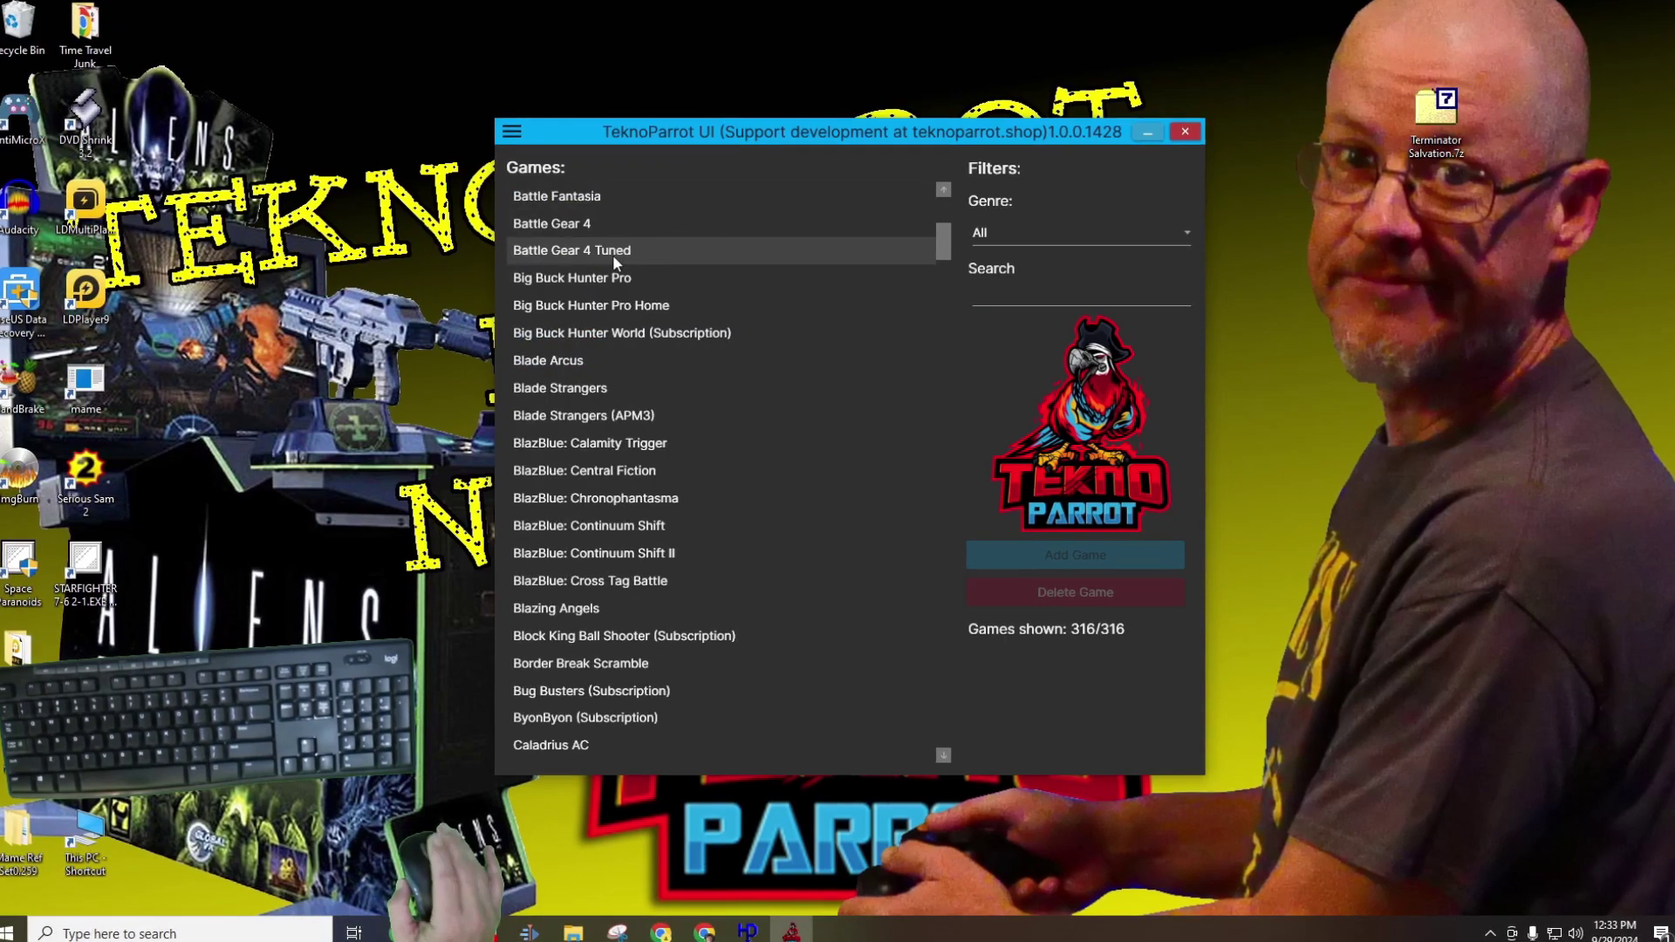
drag(939, 268, 928, 614)
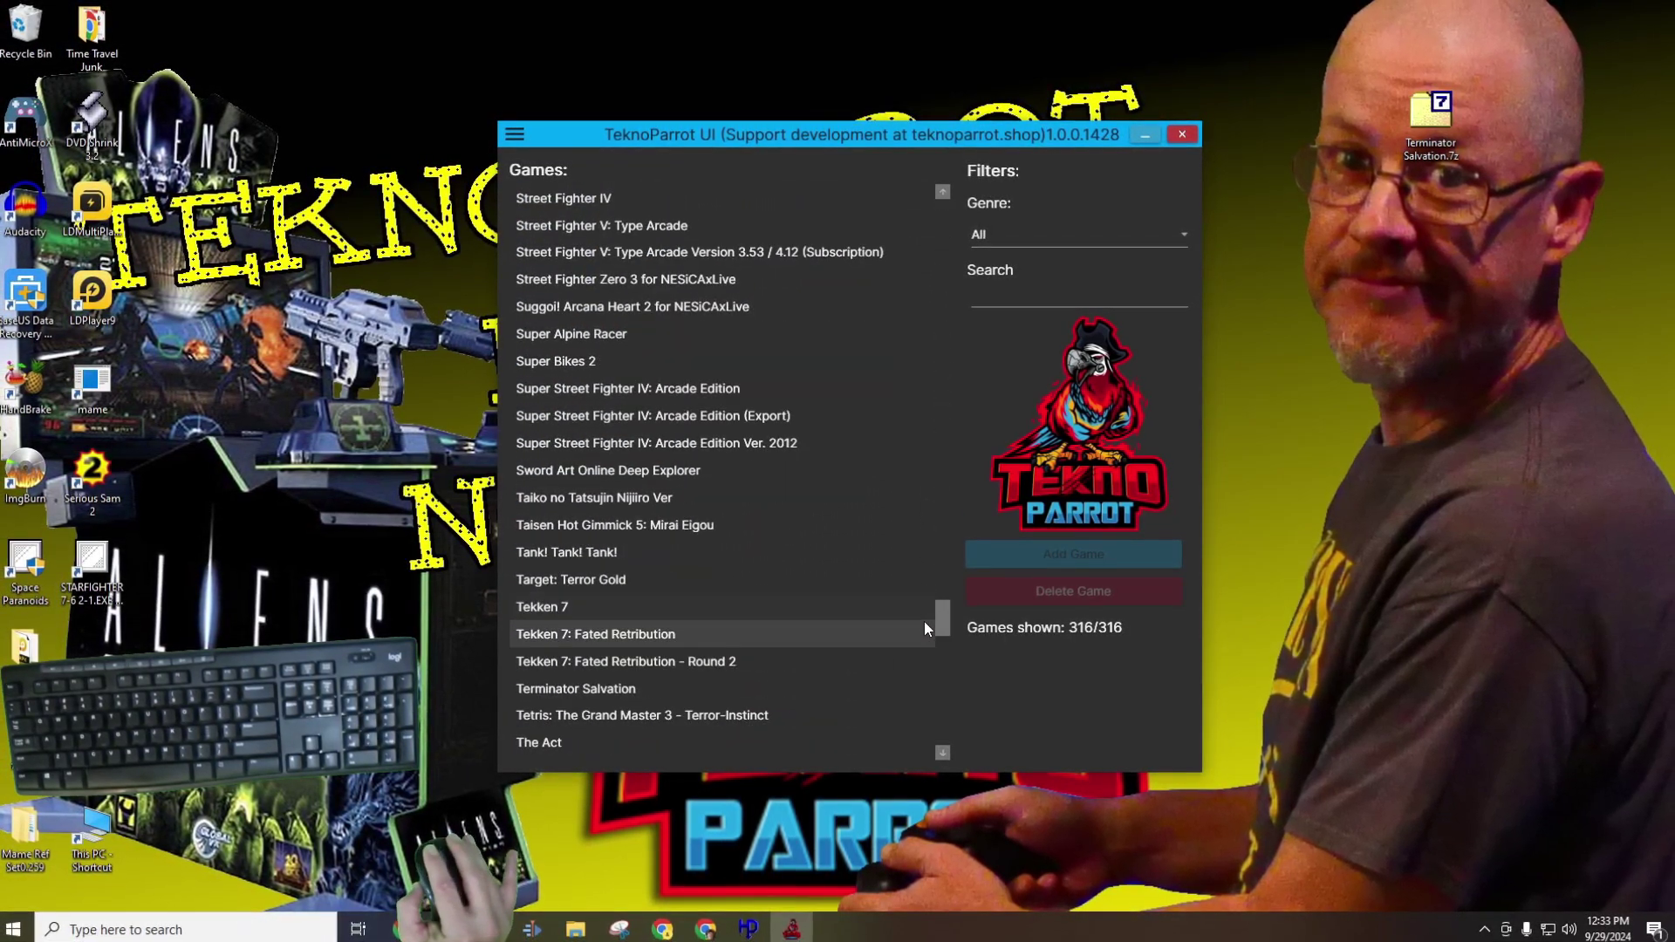
click(602, 689)
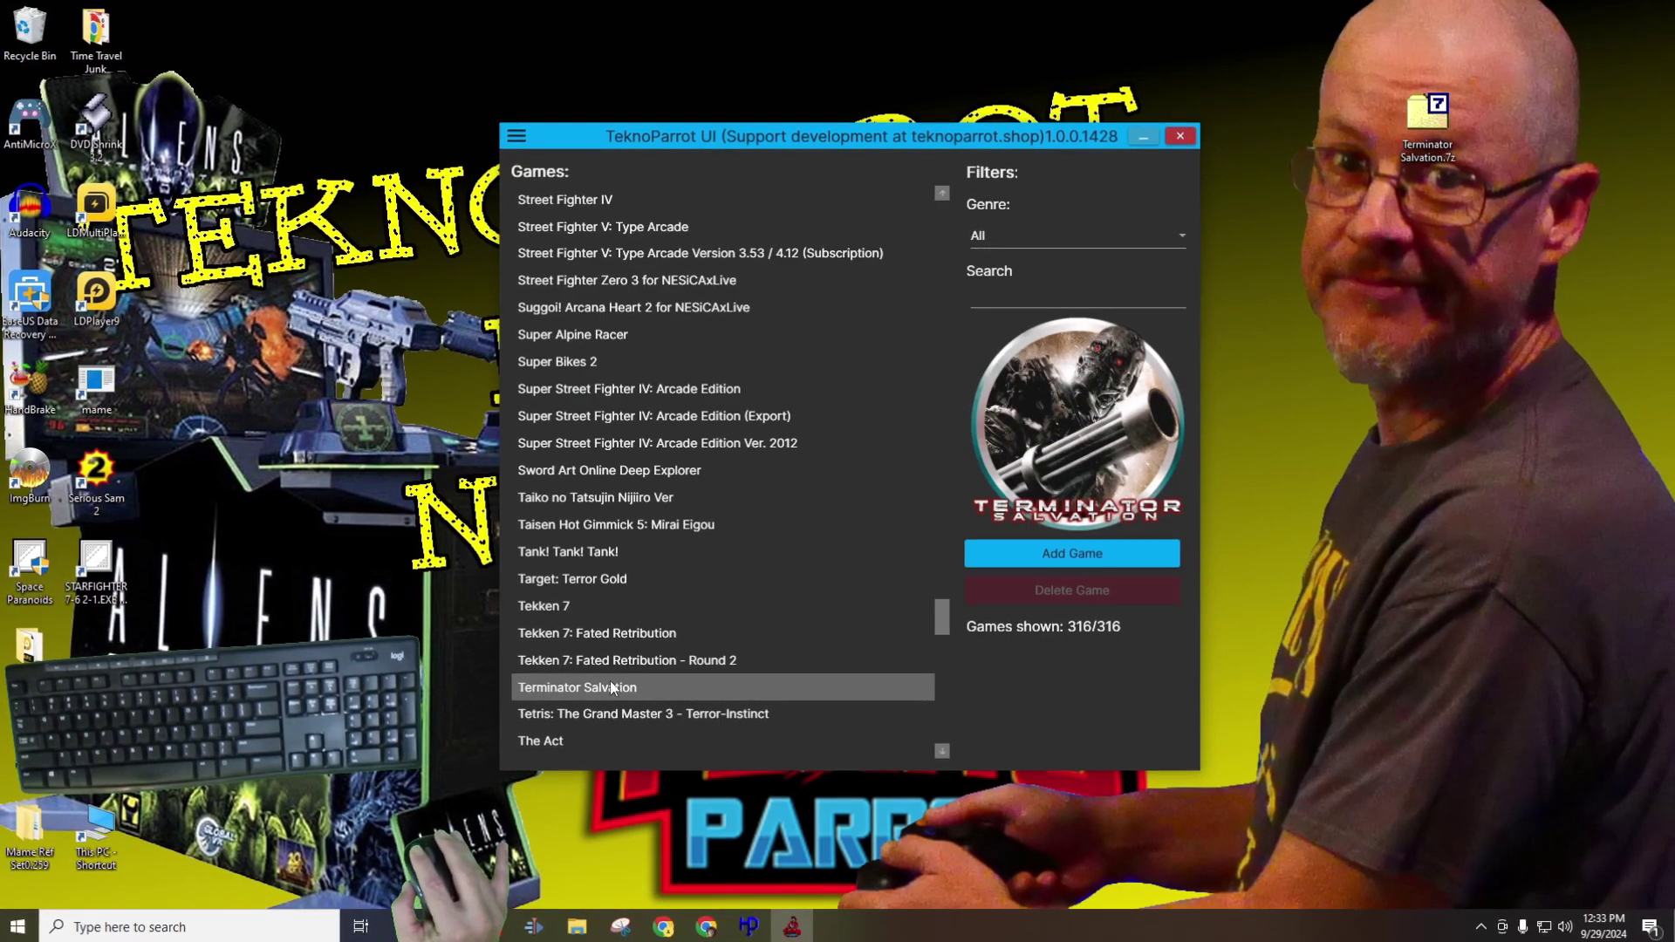
click(1054, 556)
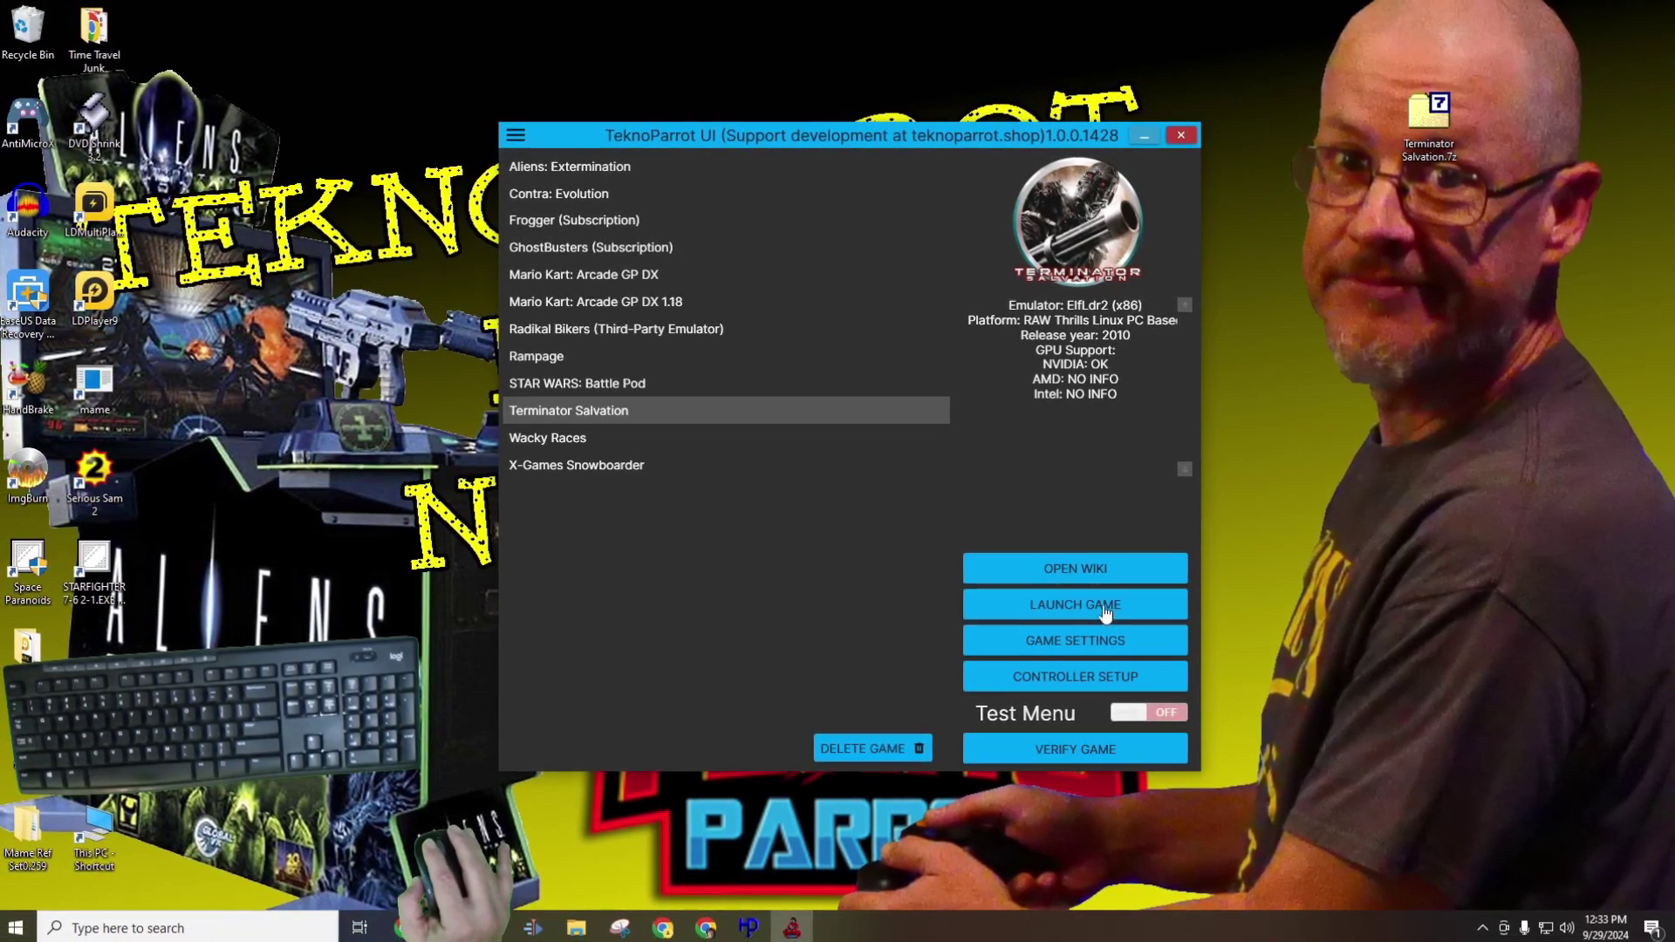
- Set Terminator Salvation's game executable to the file "game" in C:\TeknoParrot\roms\Terminator Salvation
click(1091, 644)
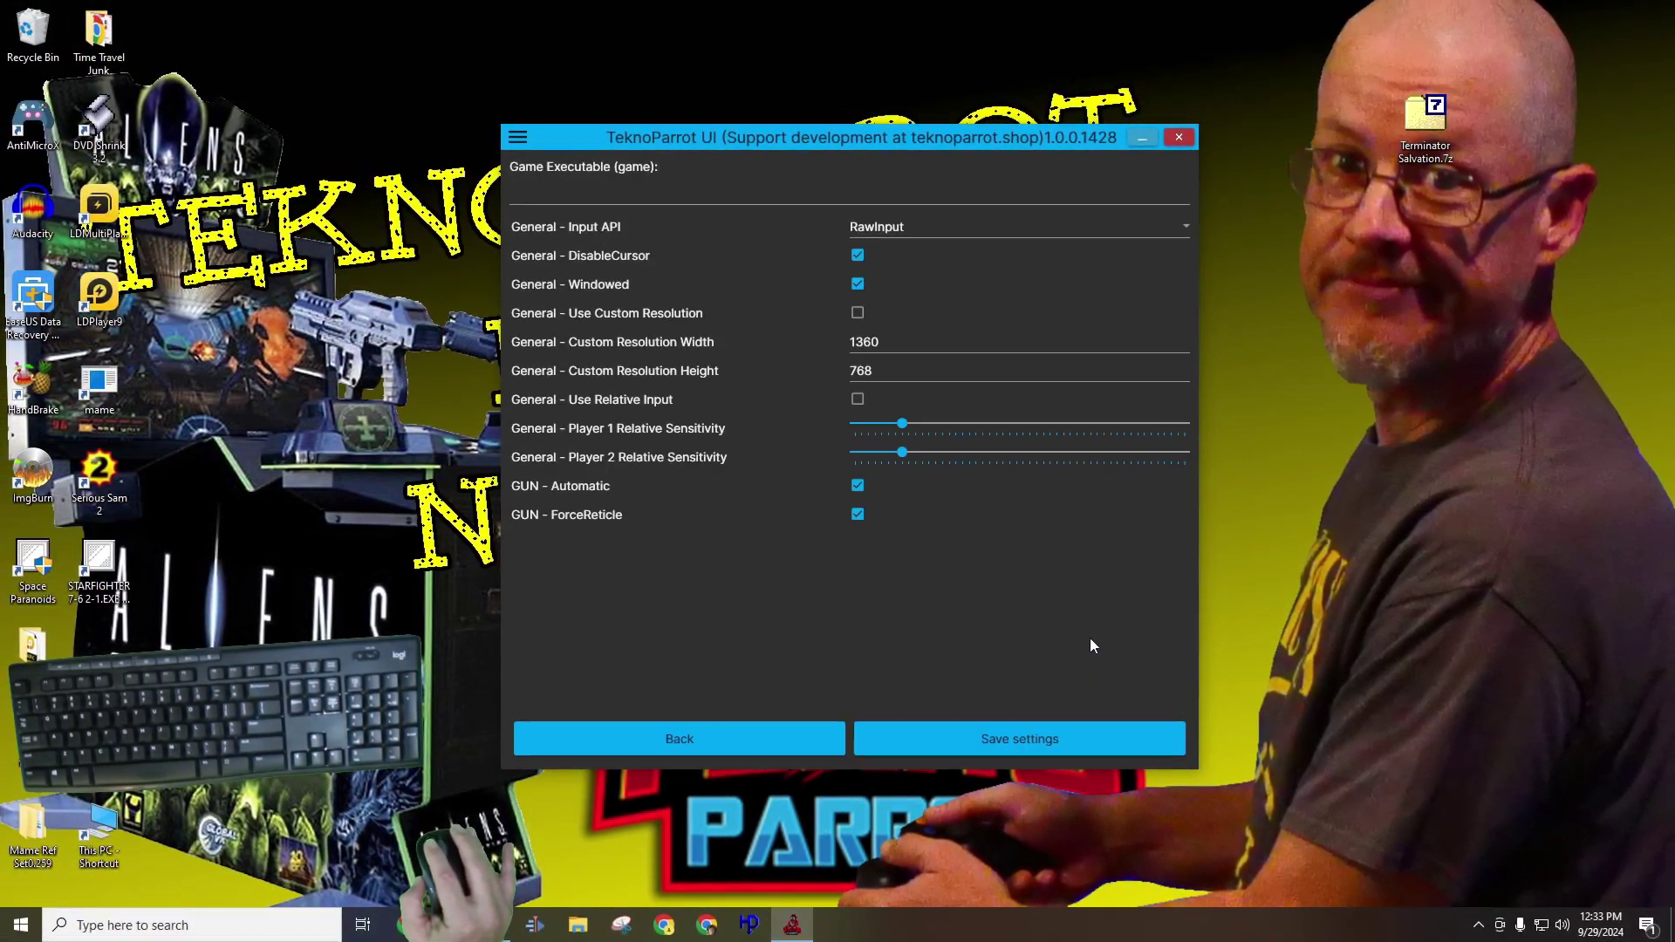
click(669, 203)
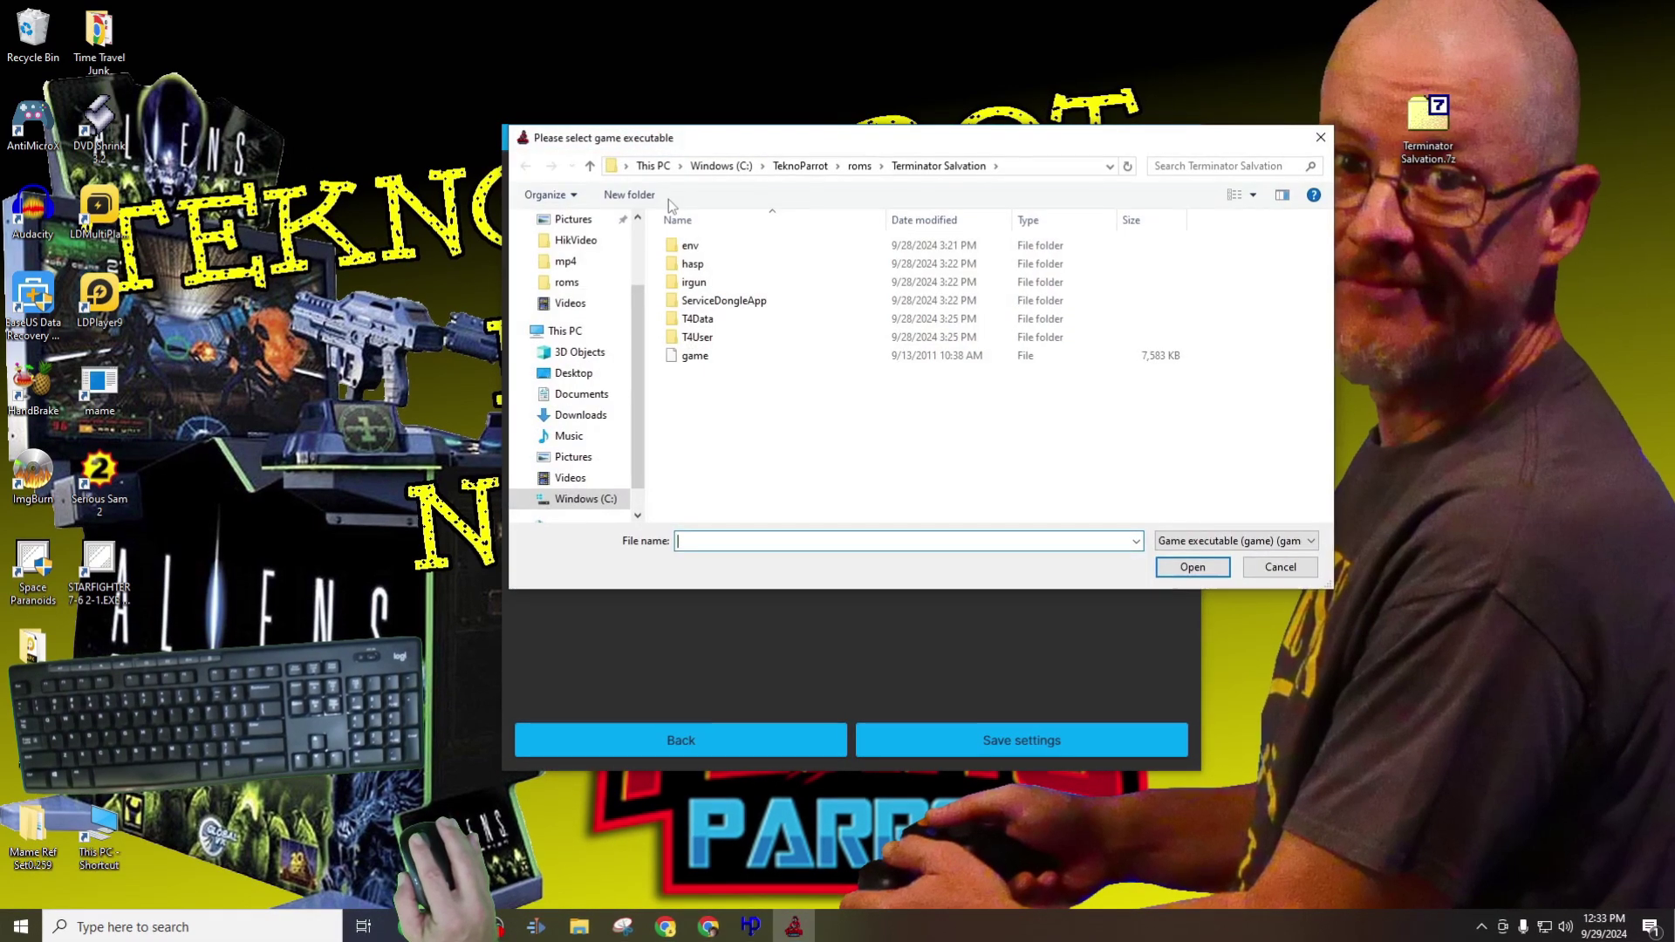
click(862, 165)
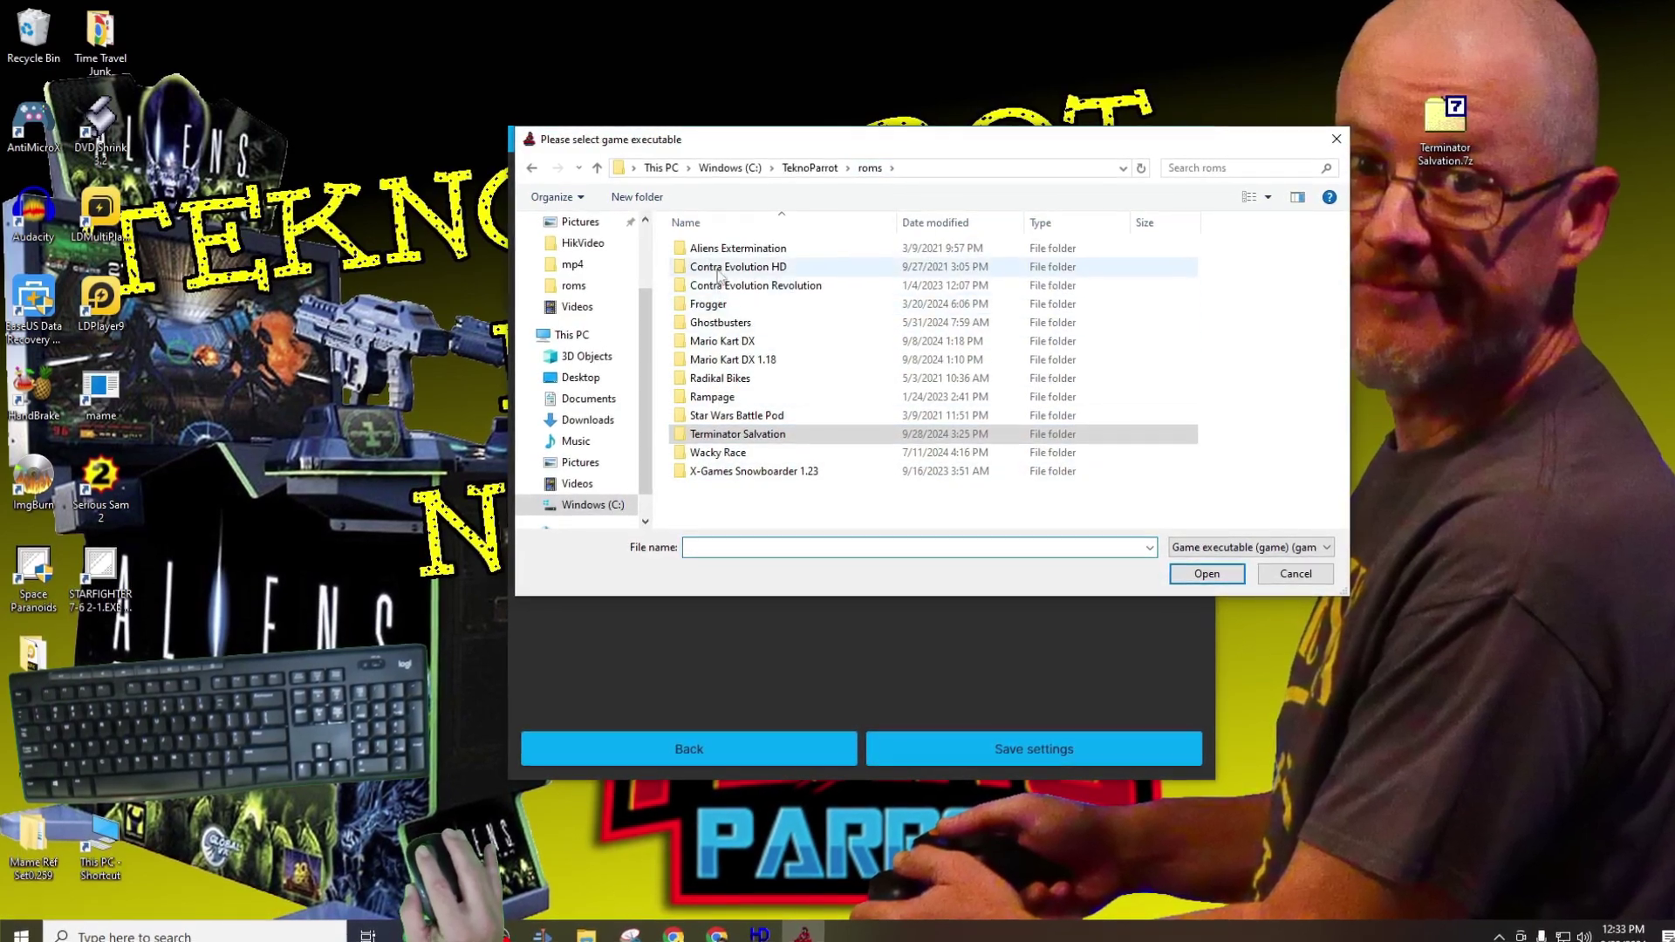
click(731, 438)
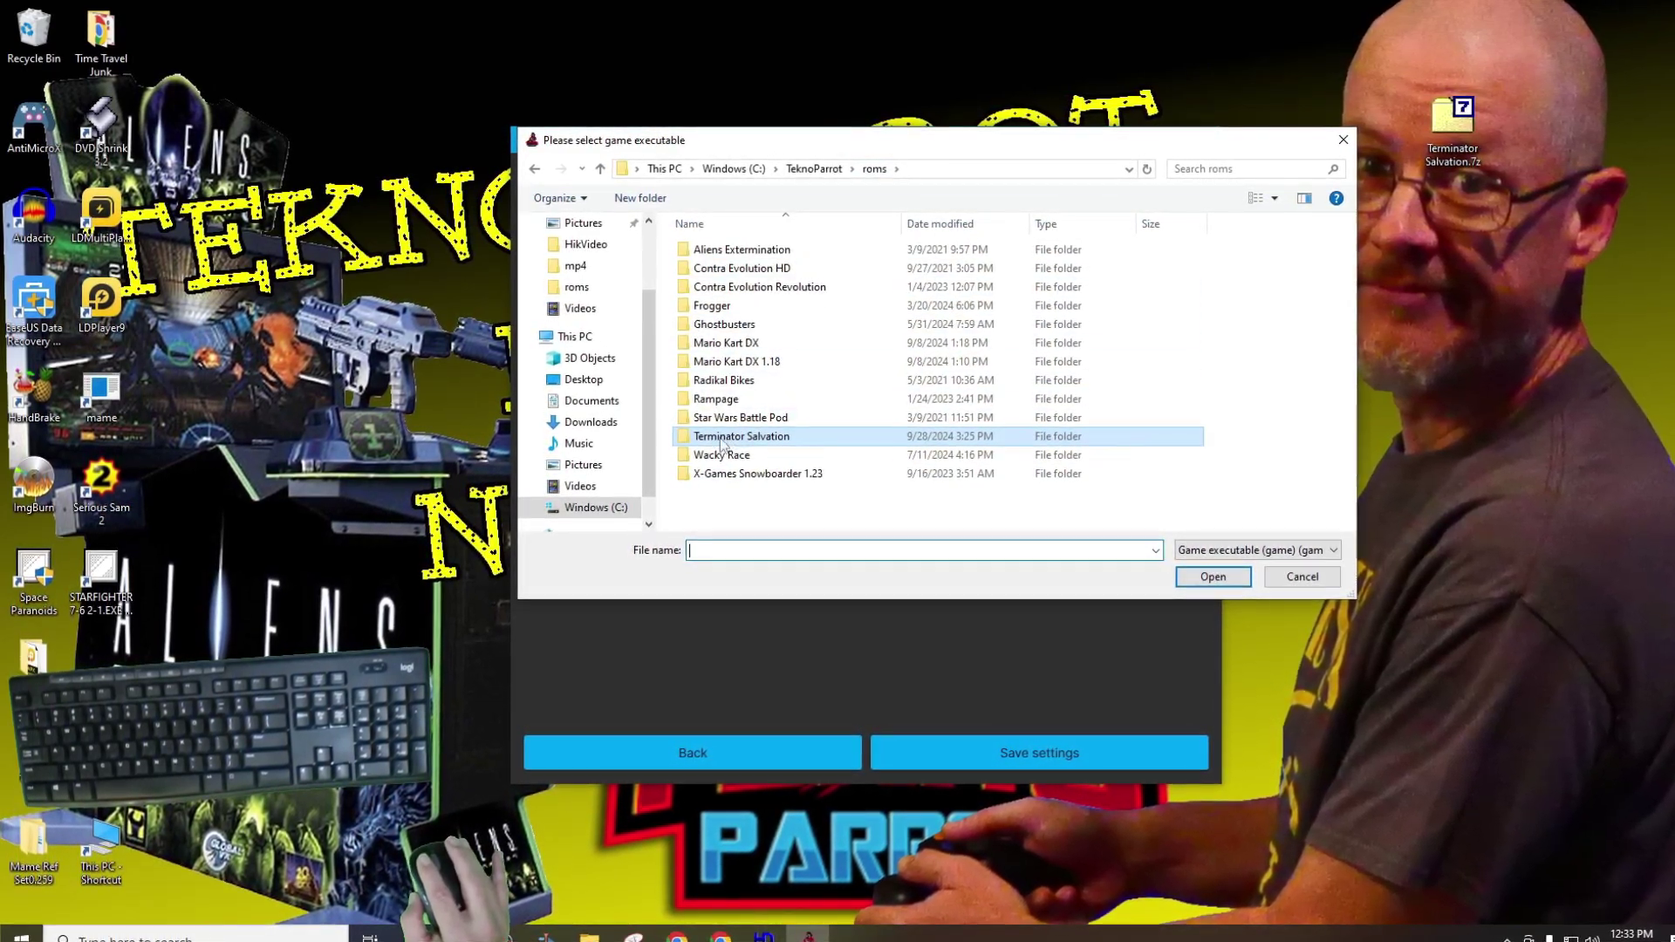
double_click(724, 436)
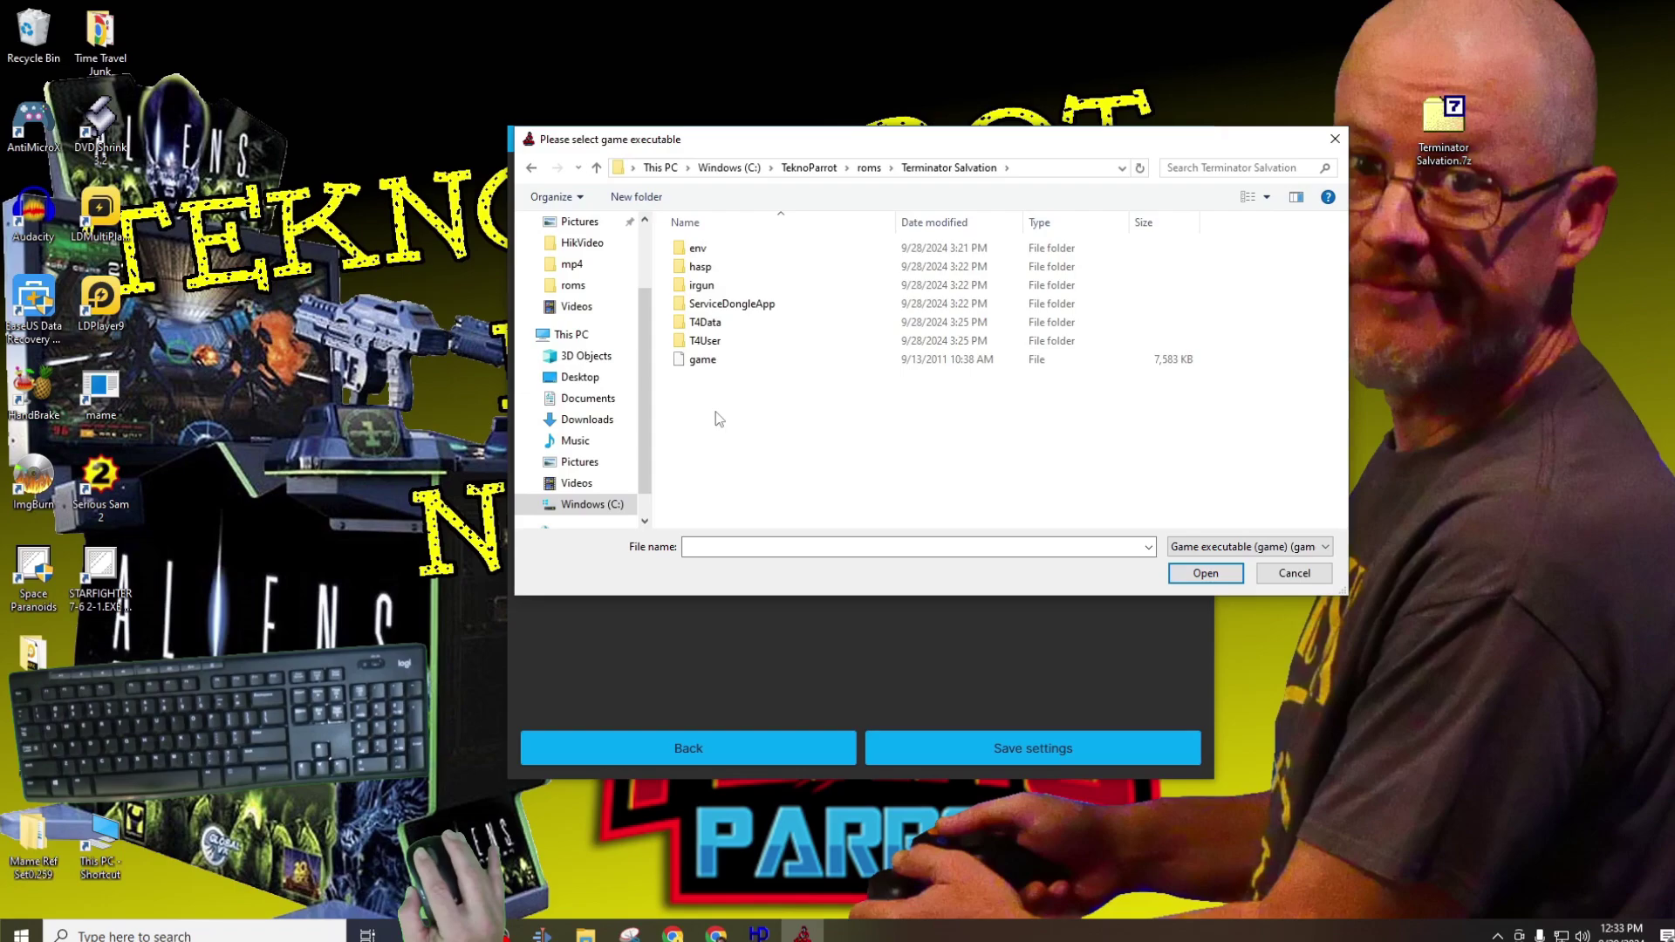
click(699, 361)
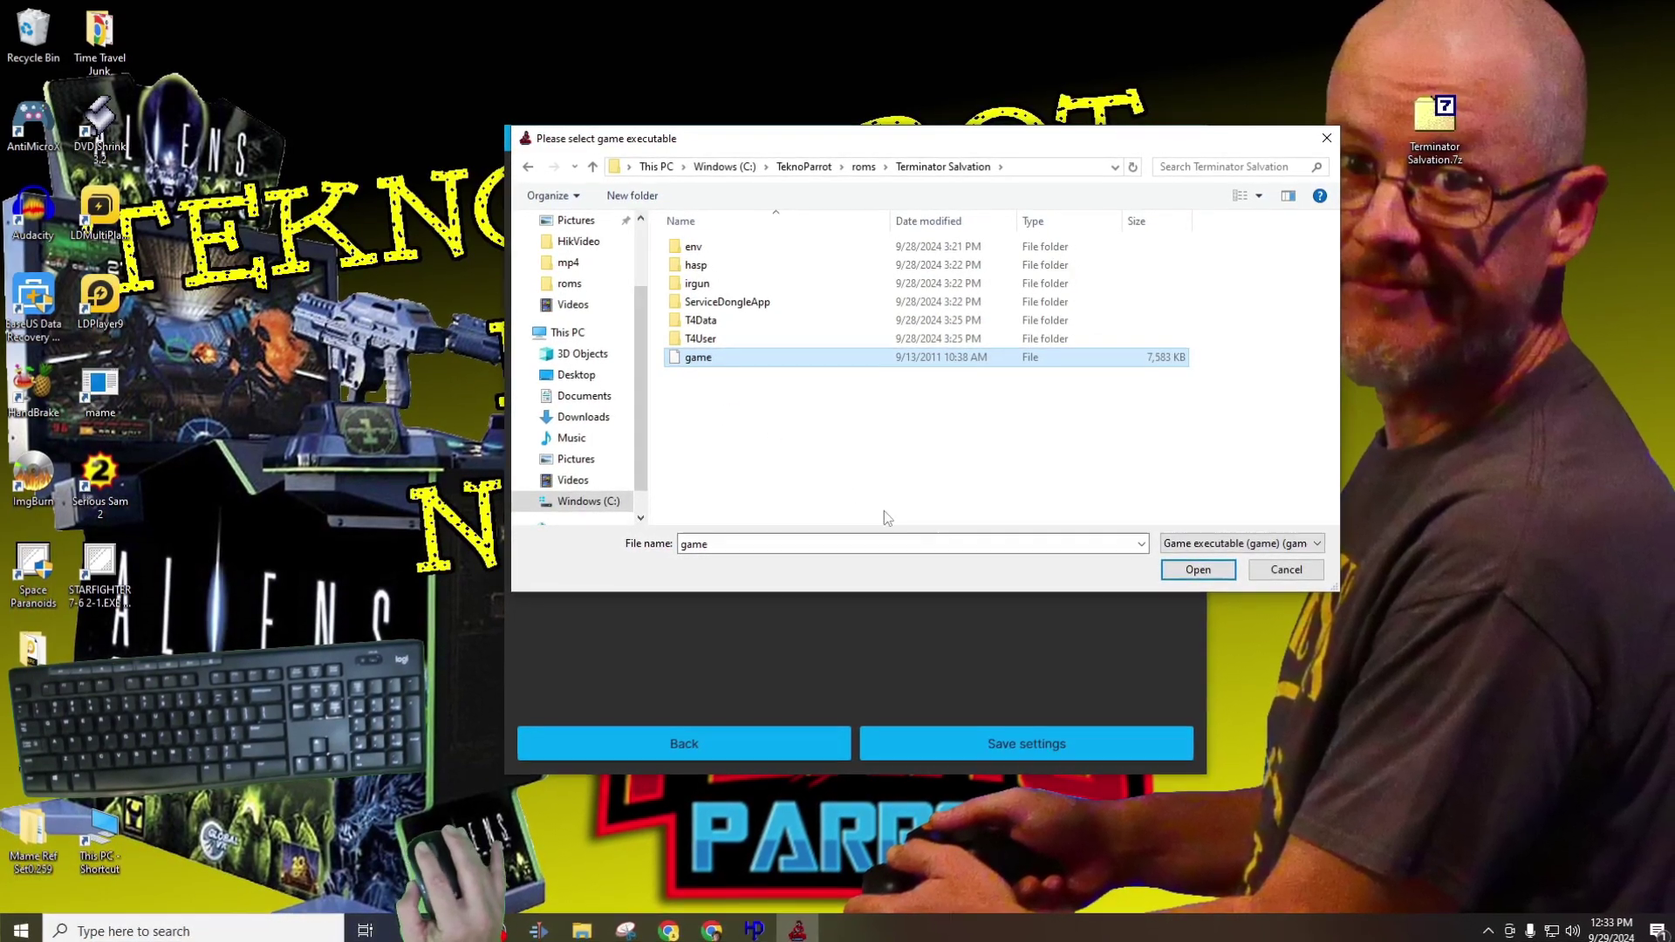
click(1192, 569)
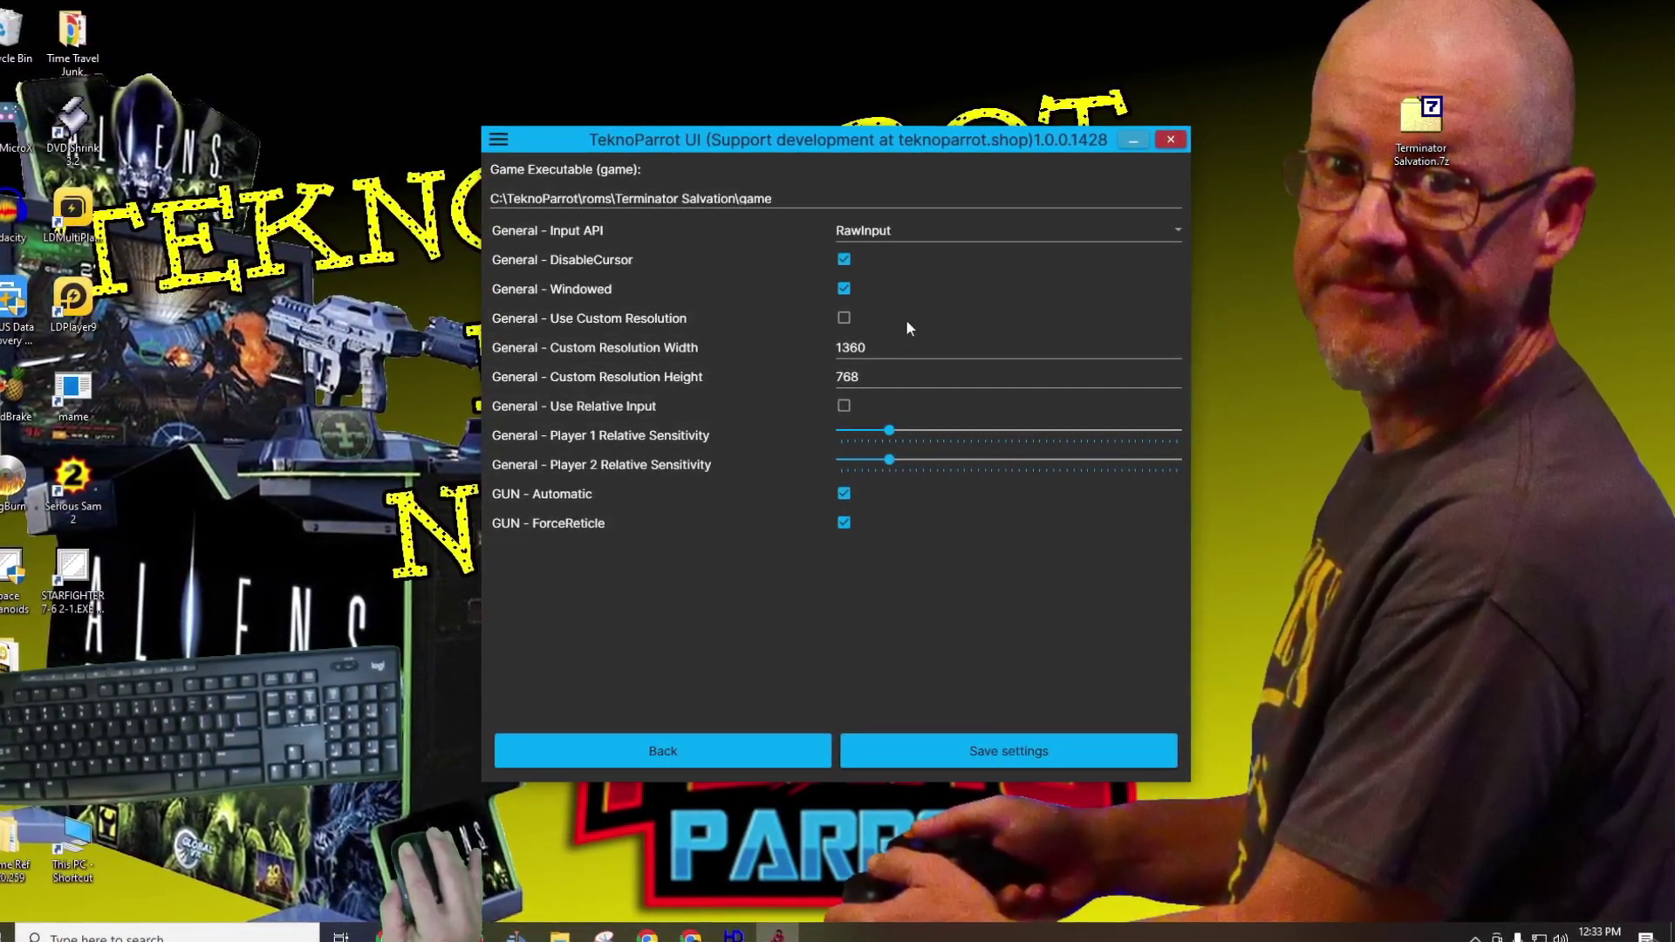
- Open the Windows display settings beside the game settings and check the monitor's display resolution
right_click(1313, 292)
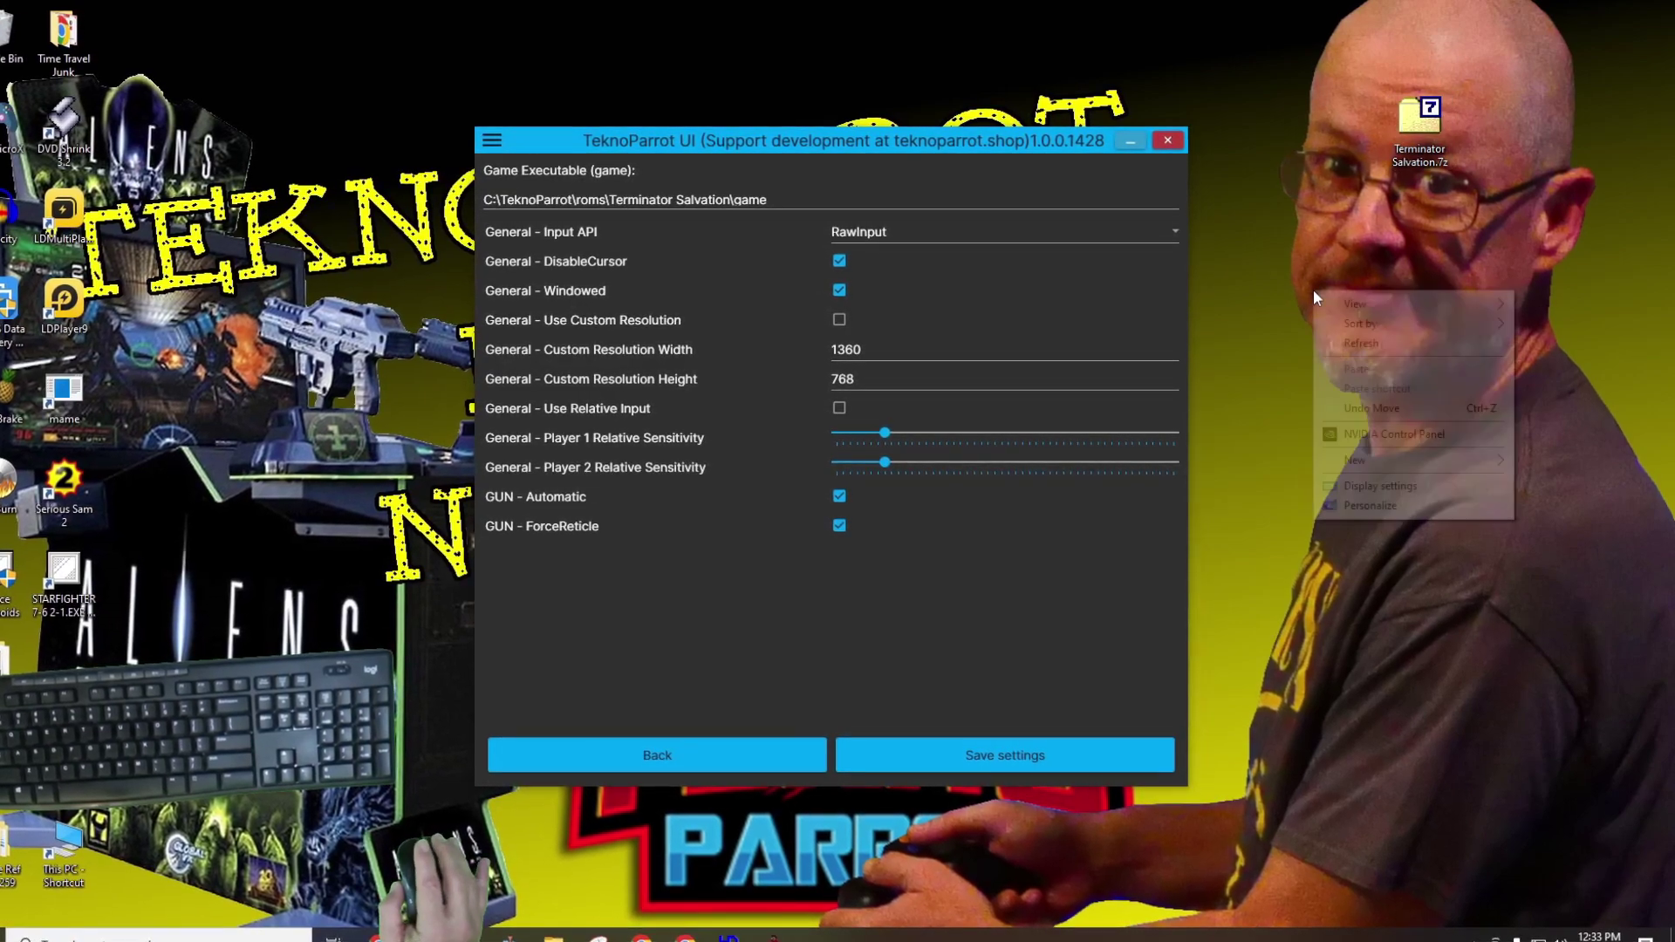
mouse_move(1364, 462)
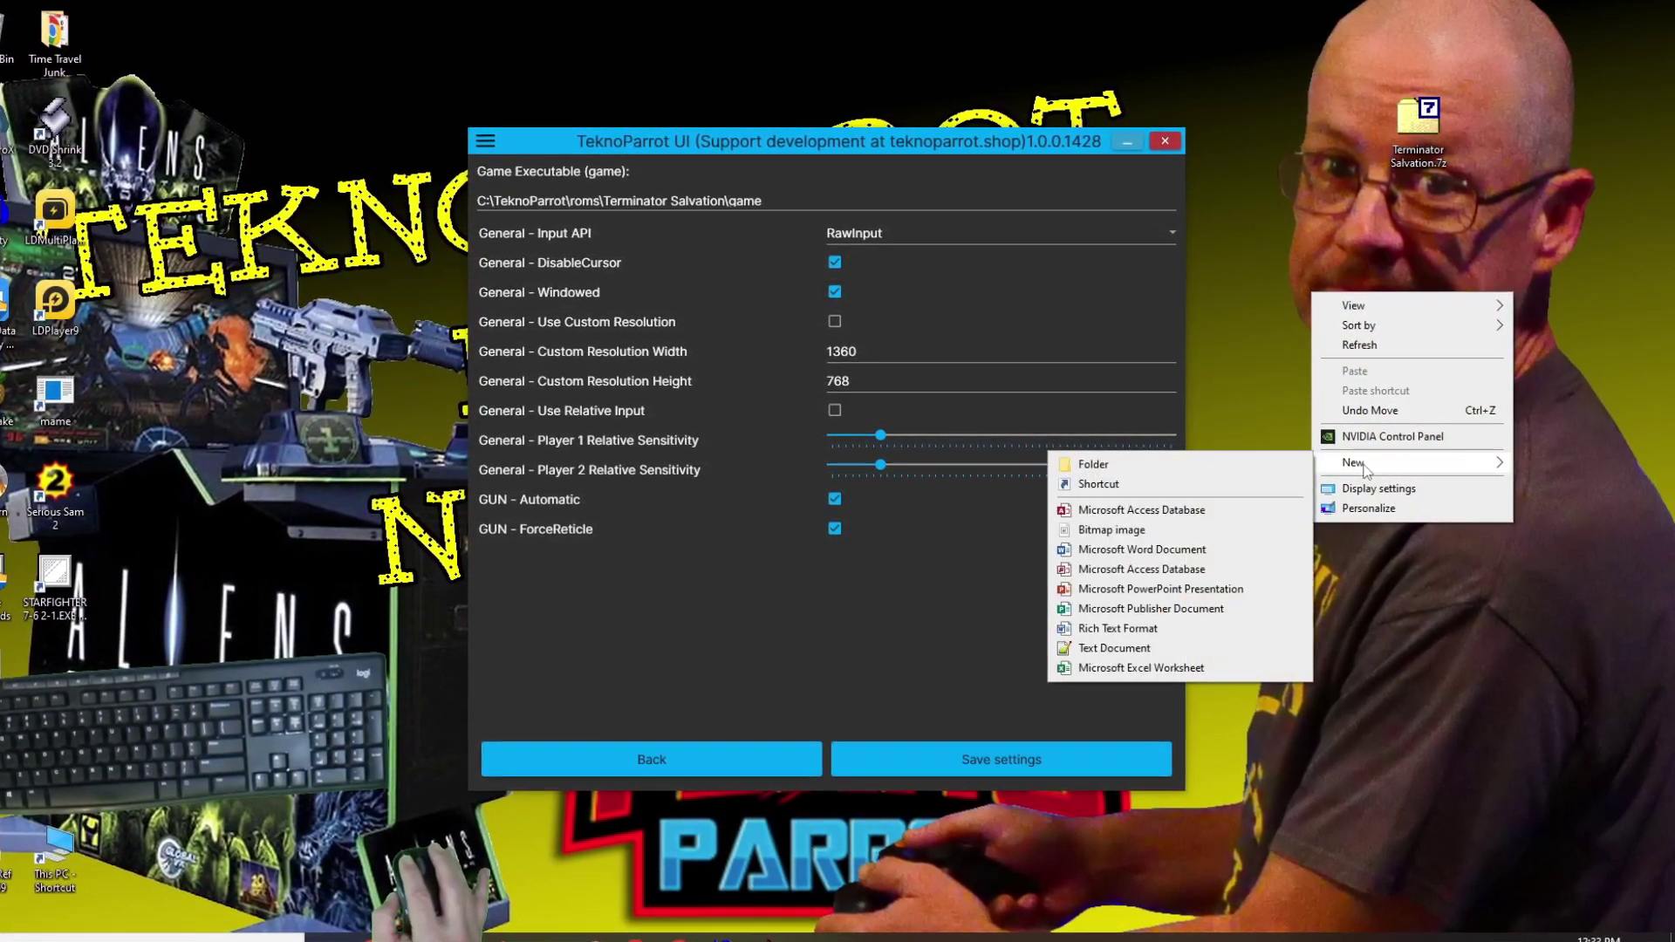
click(1361, 490)
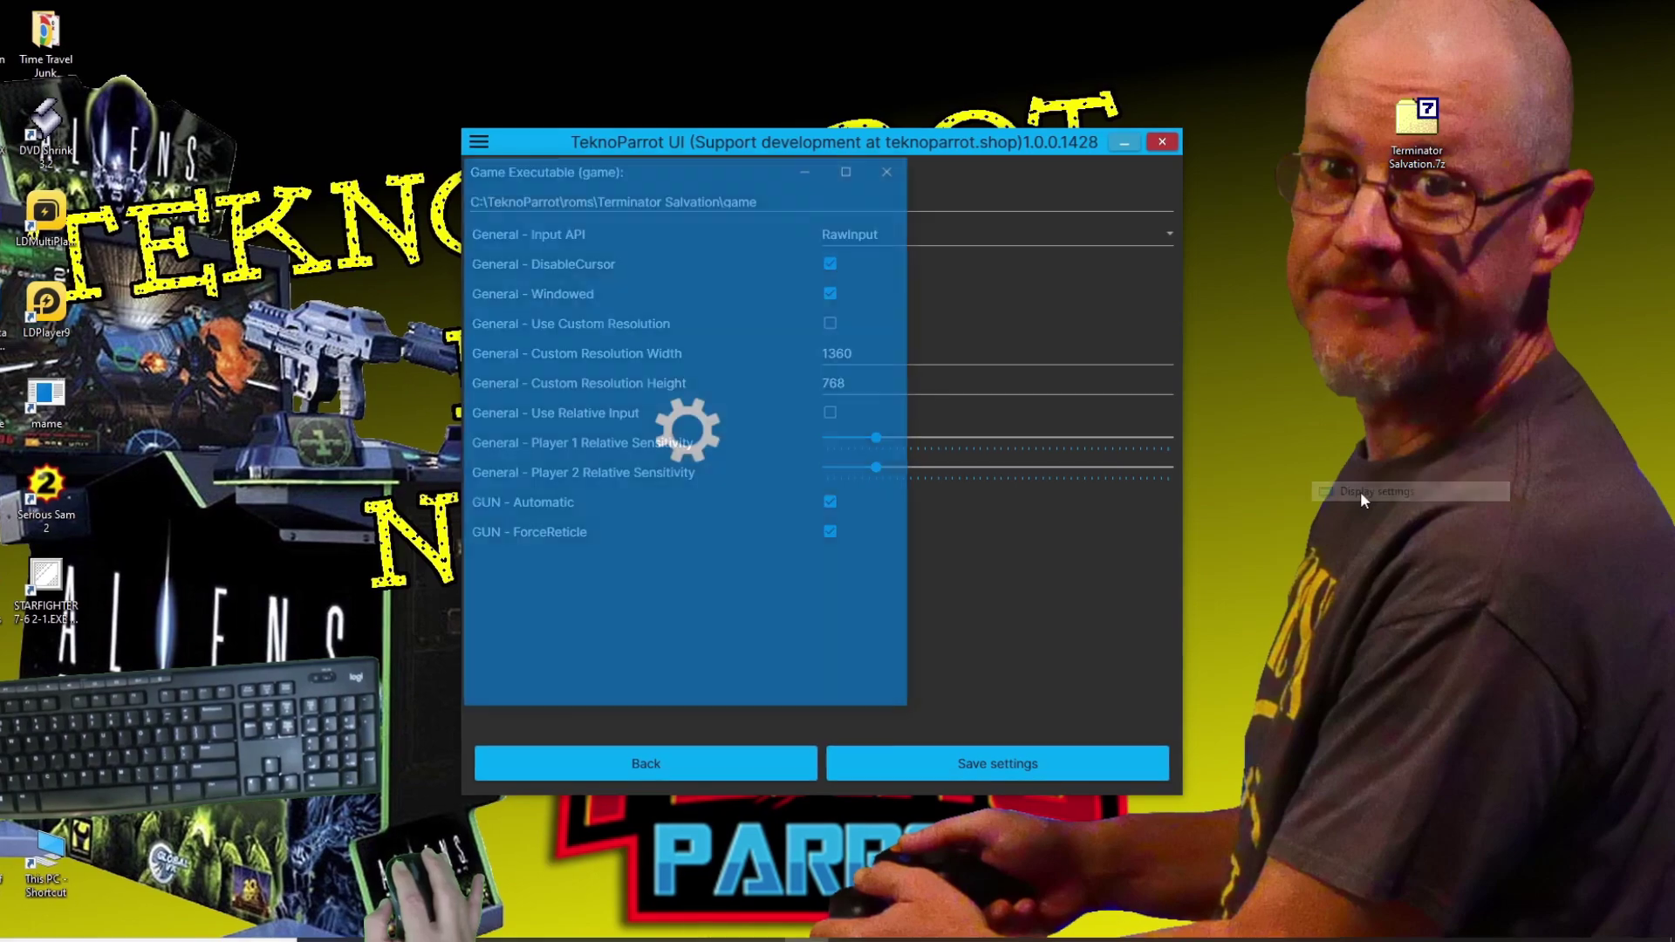
drag(656, 173, 1401, 159)
scroll(1323, 479, down, 4)
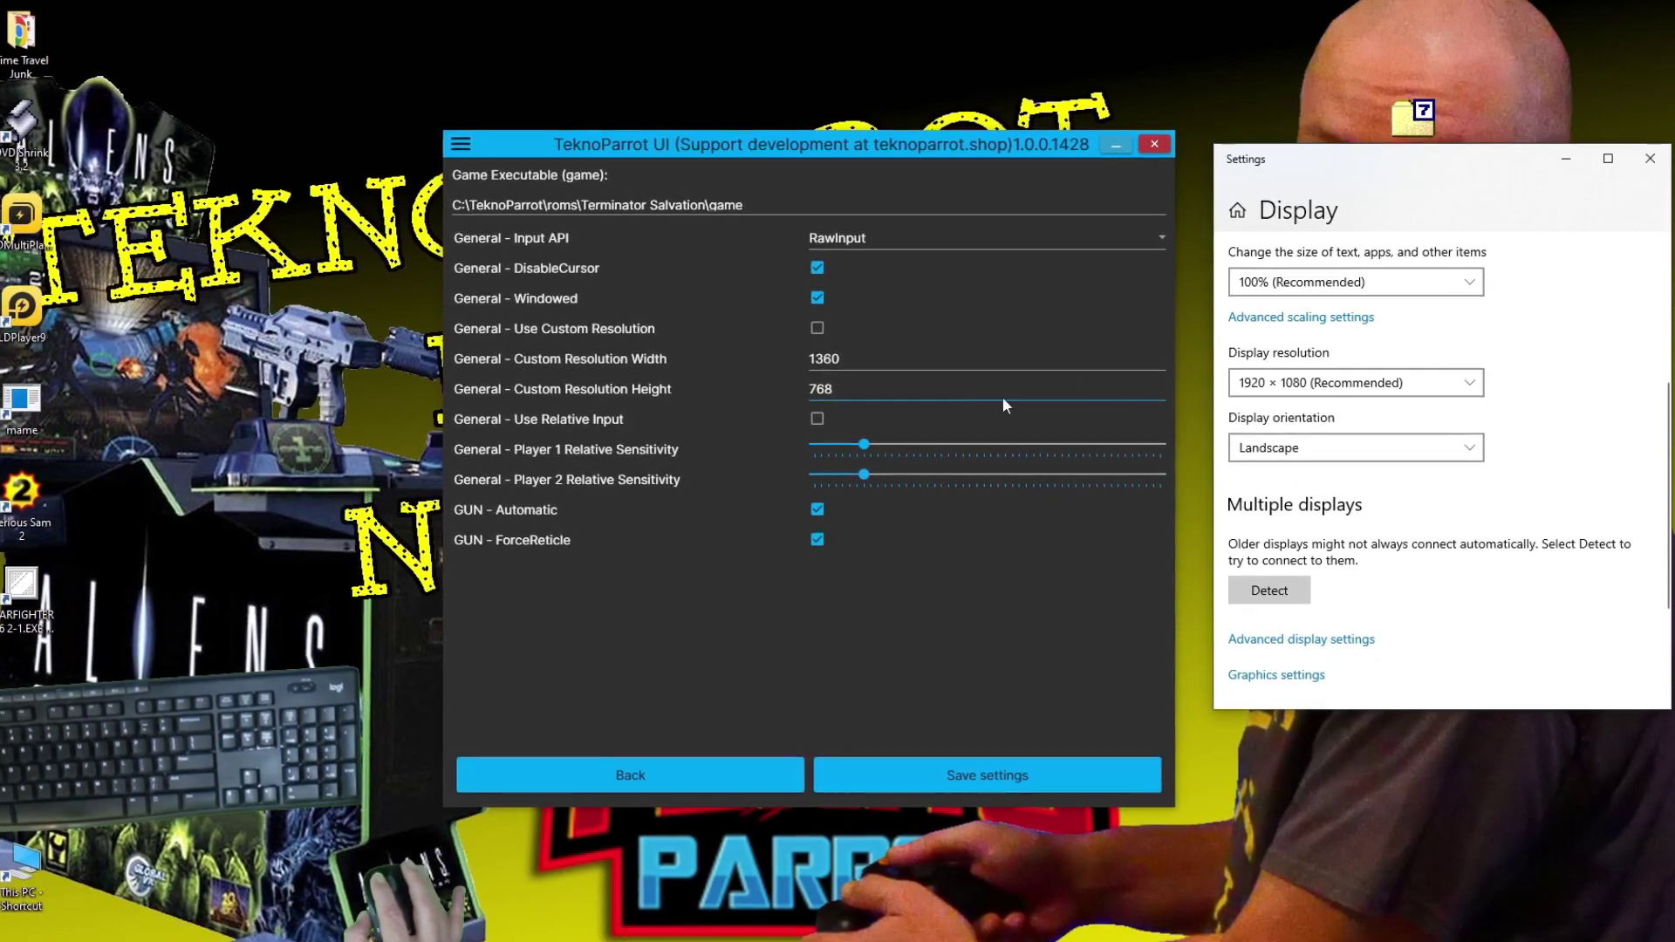
- Switch the game from windowed mode to a custom resolution of 1920 × 1080 and save the game settings
click(818, 297)
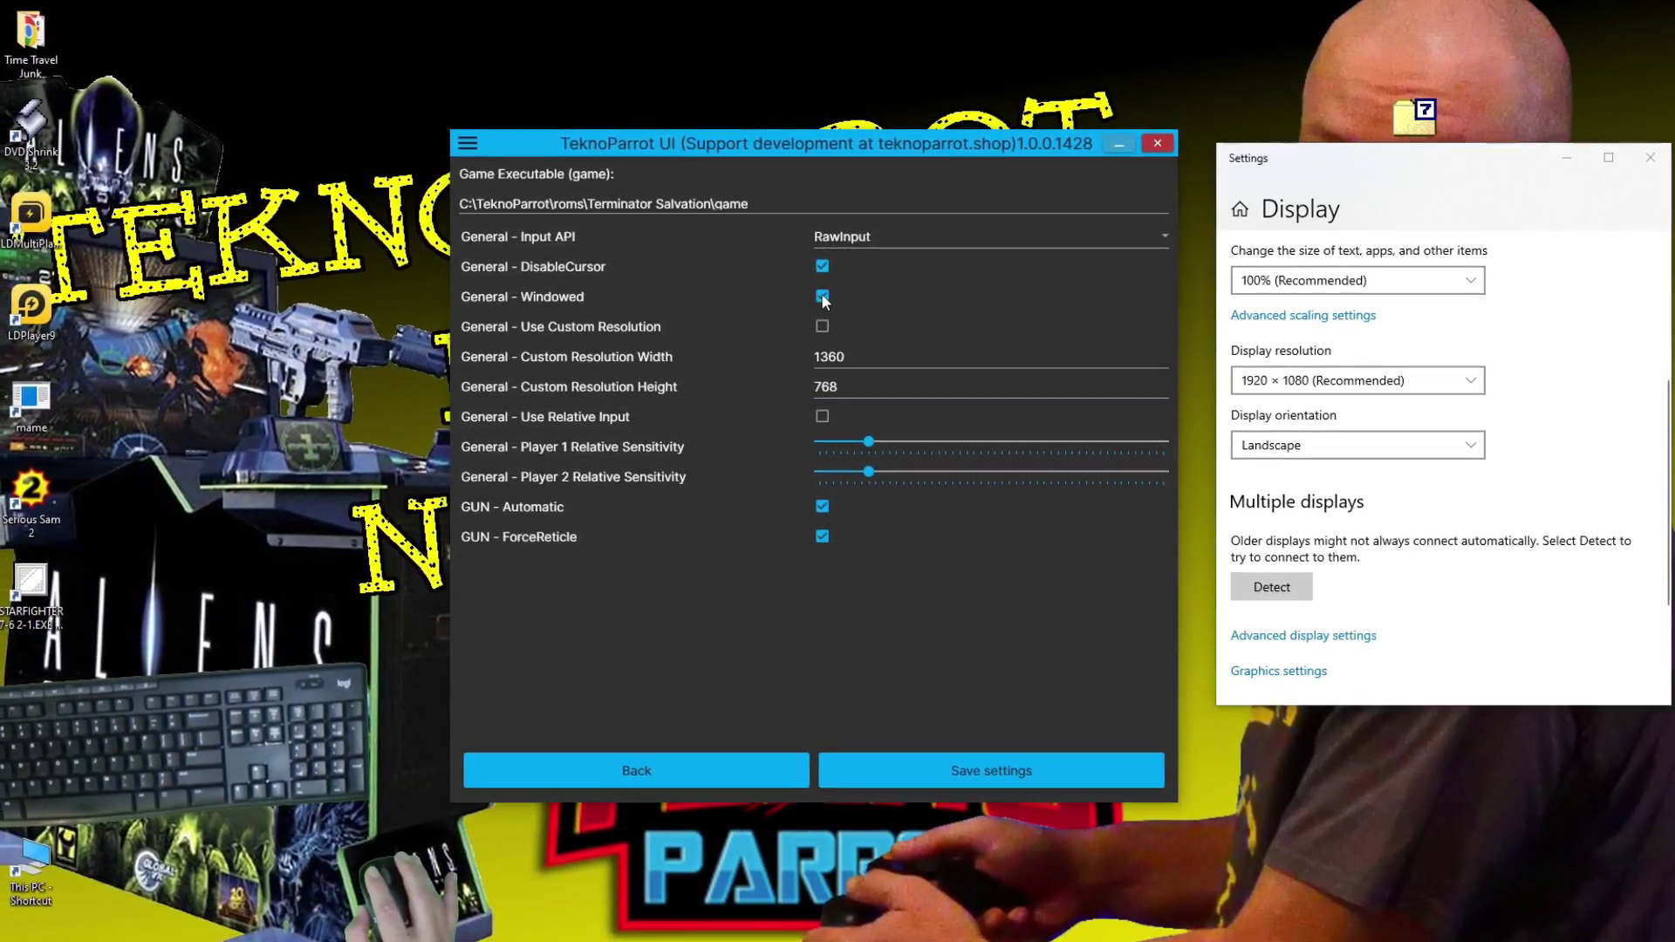
click(824, 325)
click(853, 353)
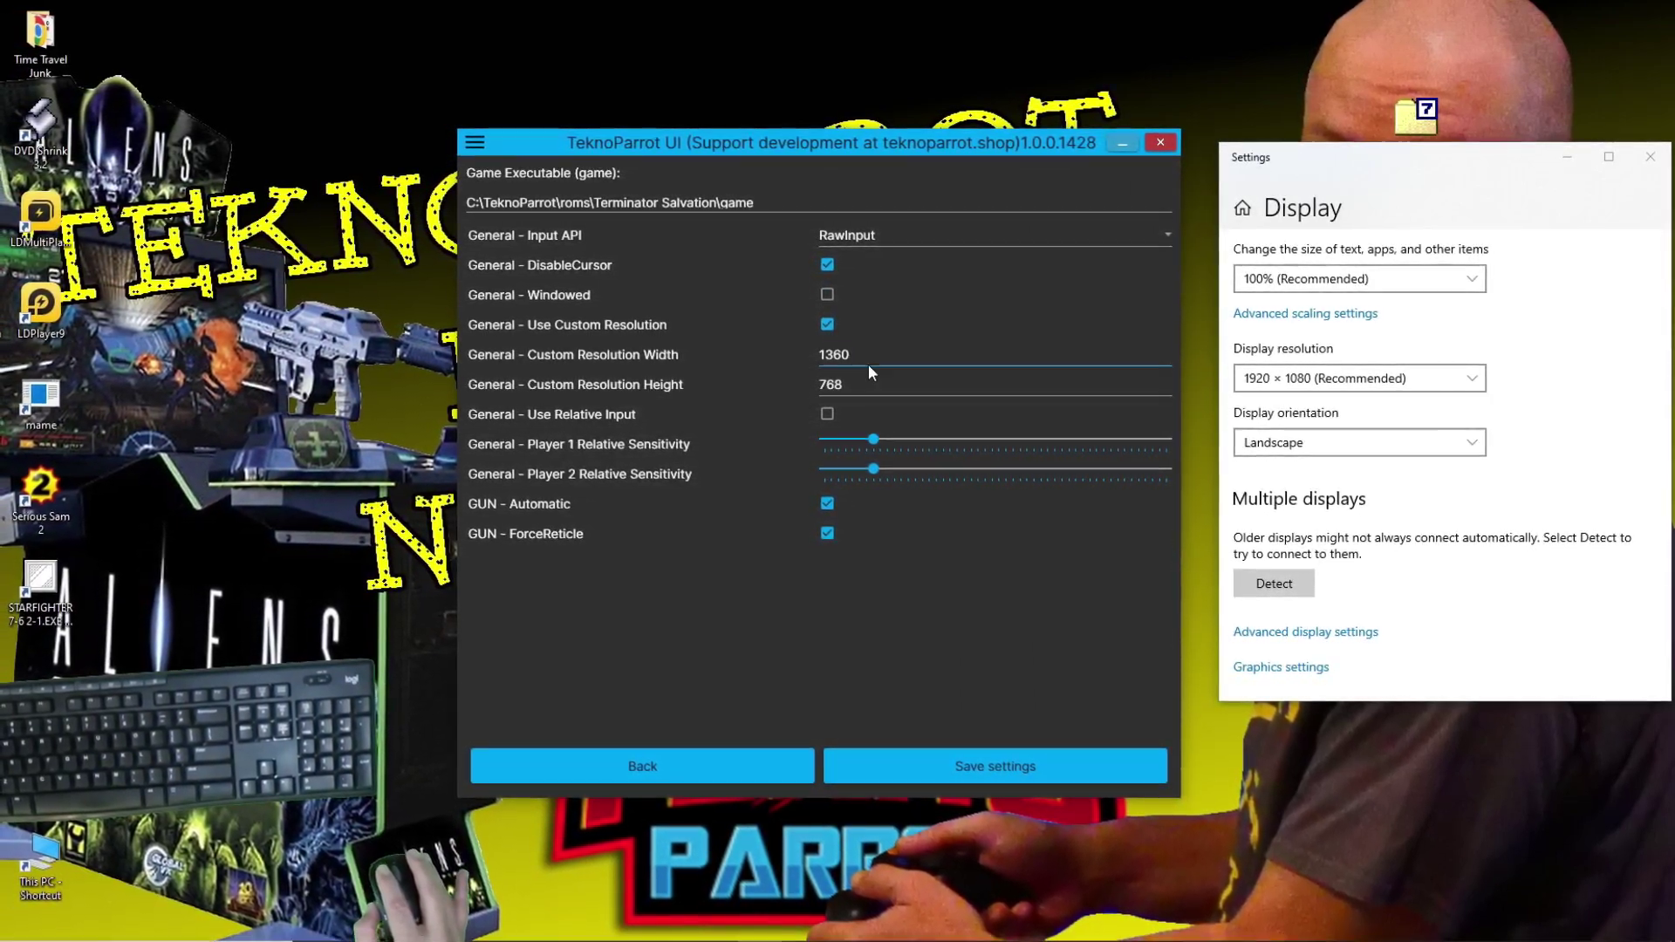
drag(858, 350, 818, 349)
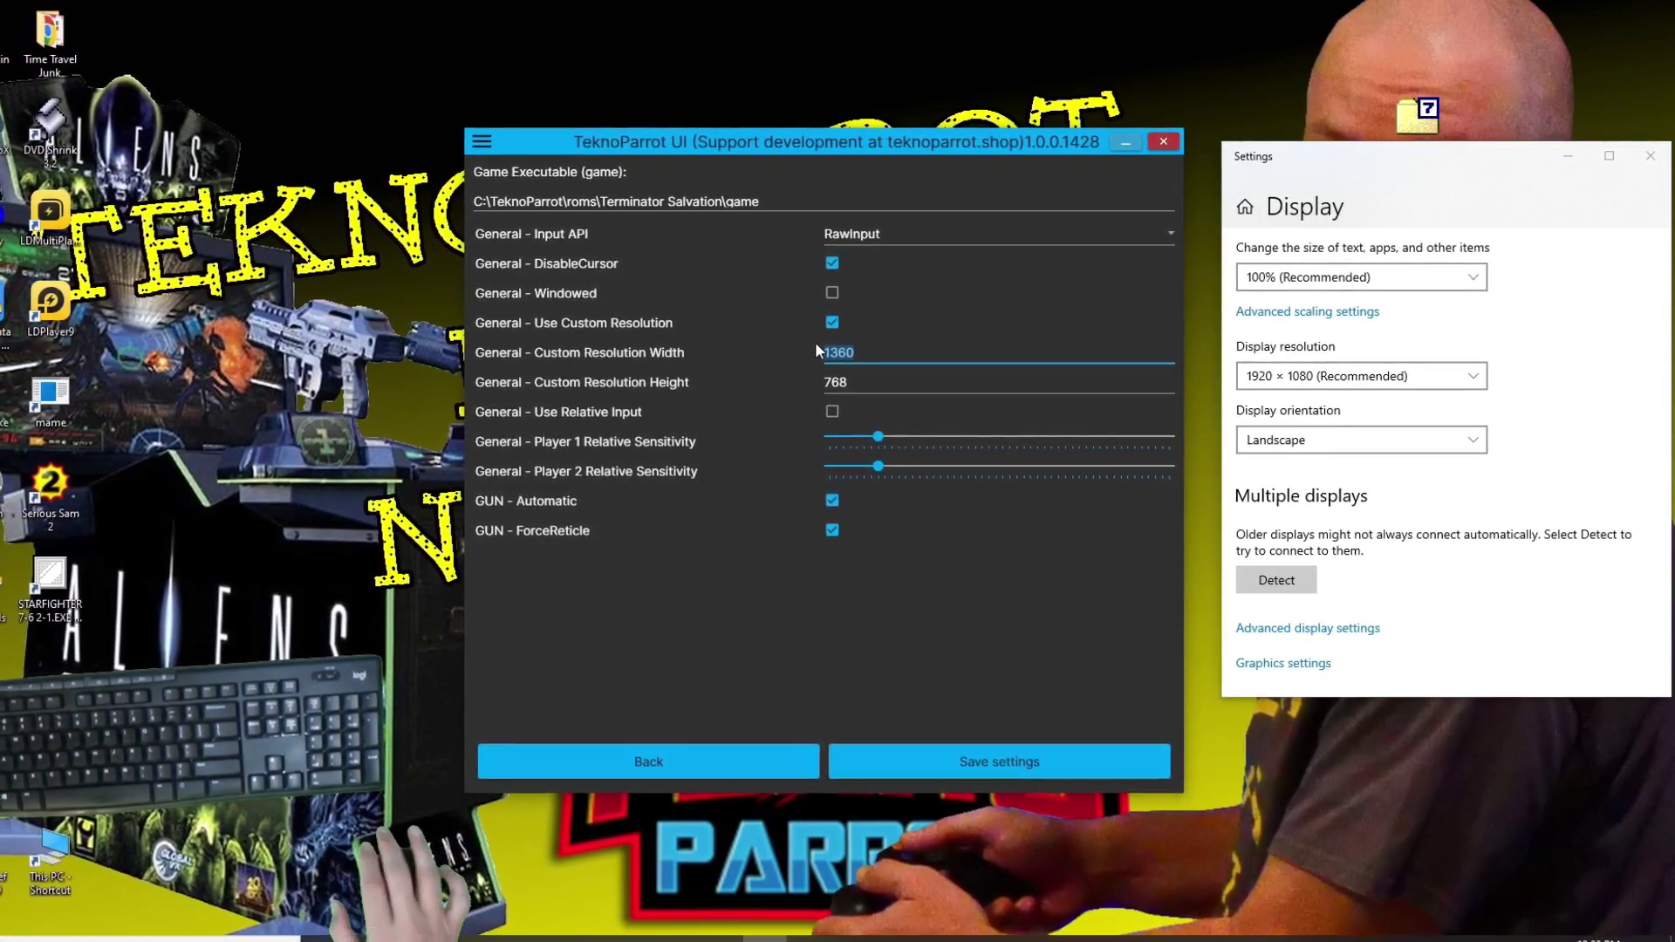
text(1920)
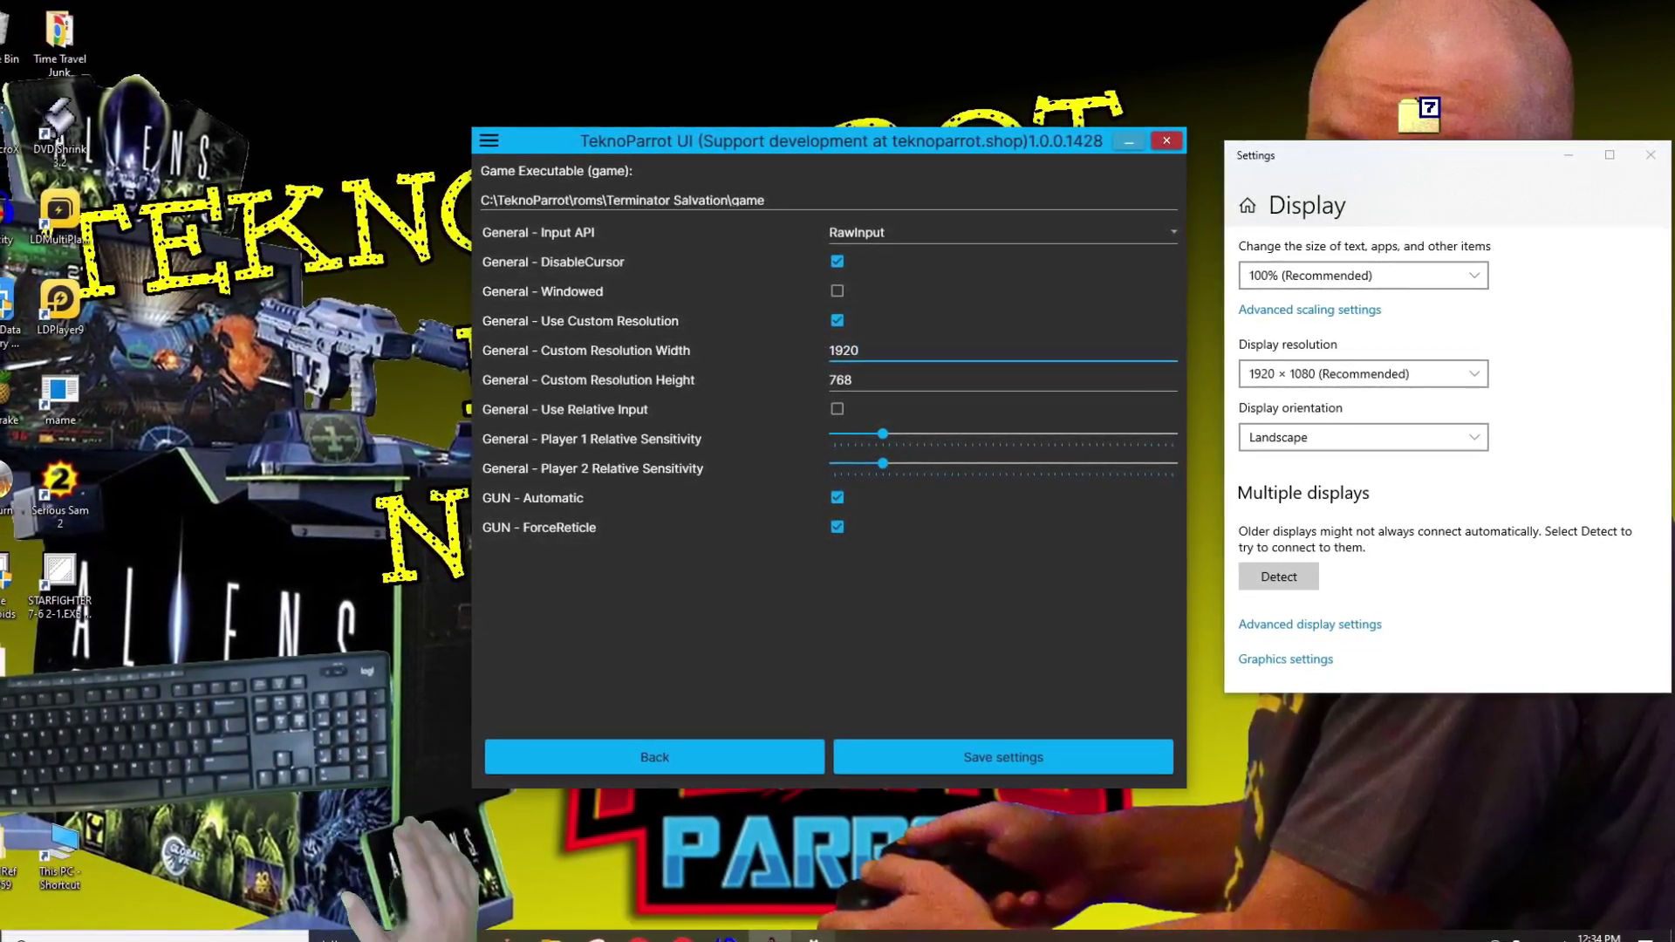
click(841, 379)
double_click(827, 375)
text(108)
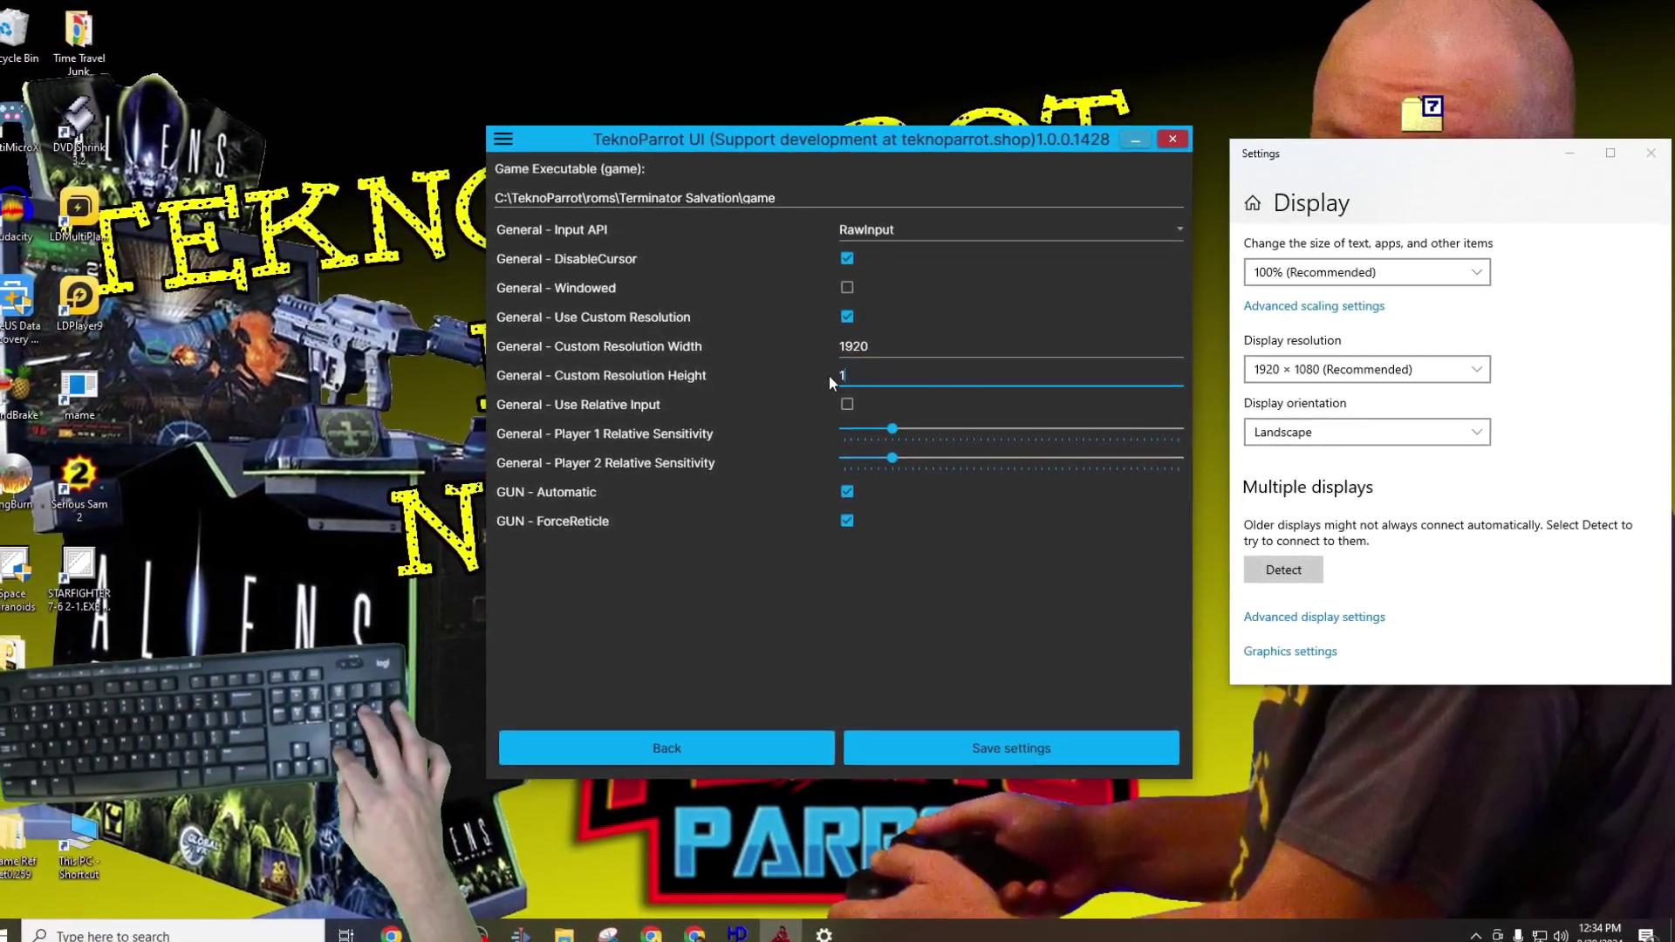
text(0)
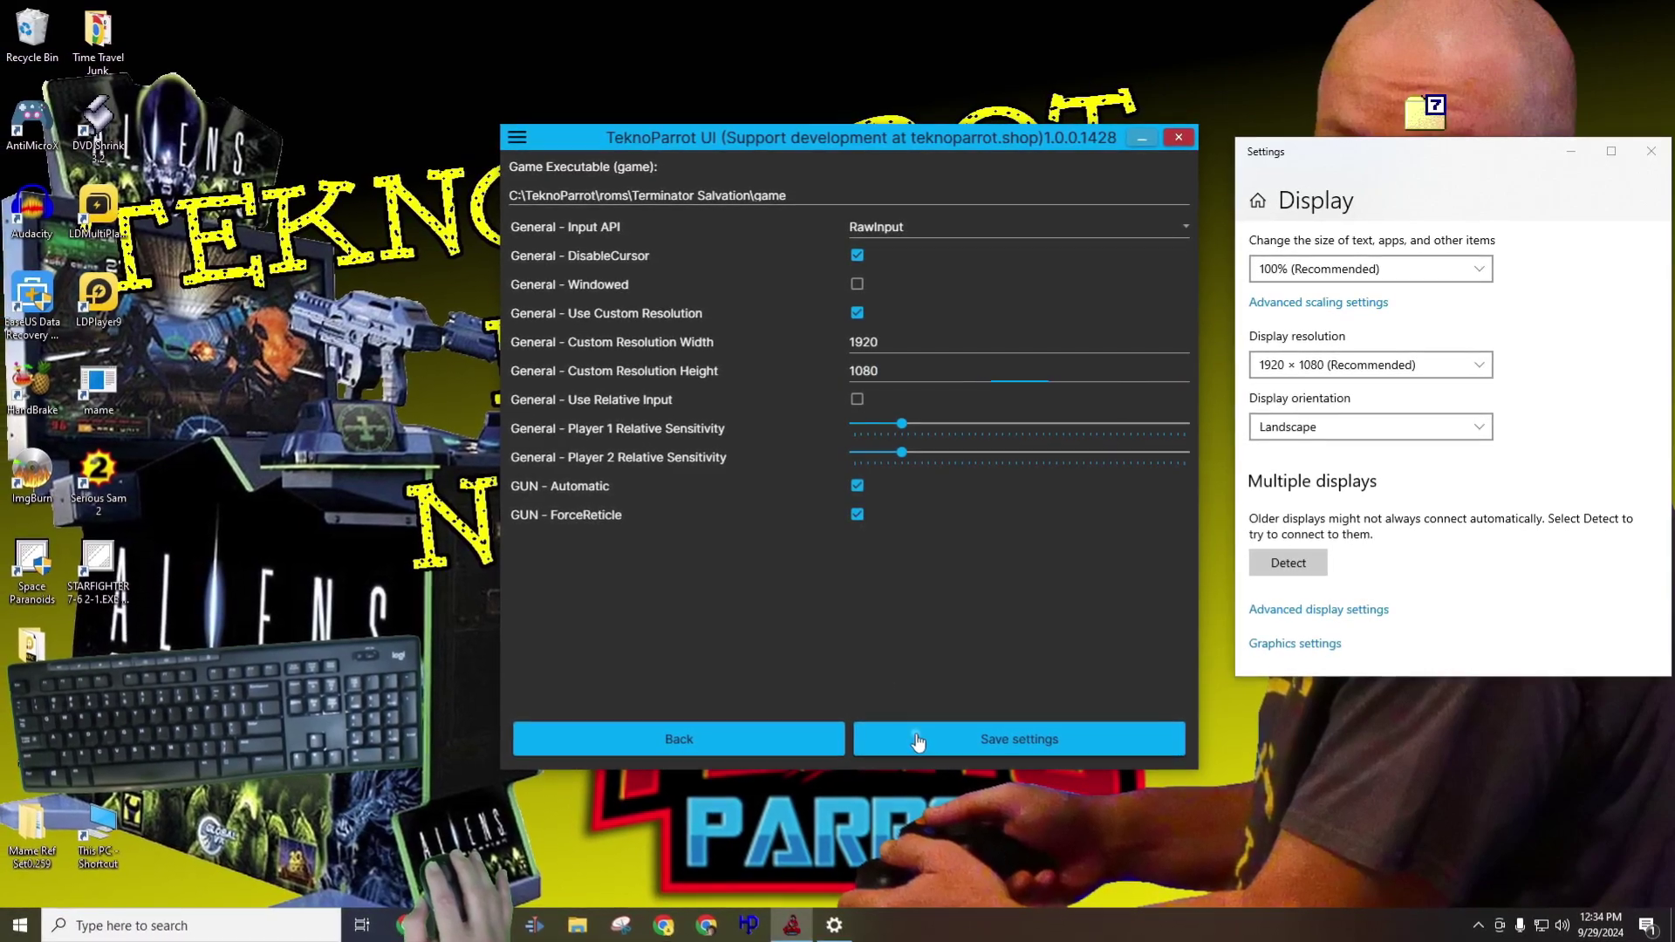
click(917, 741)
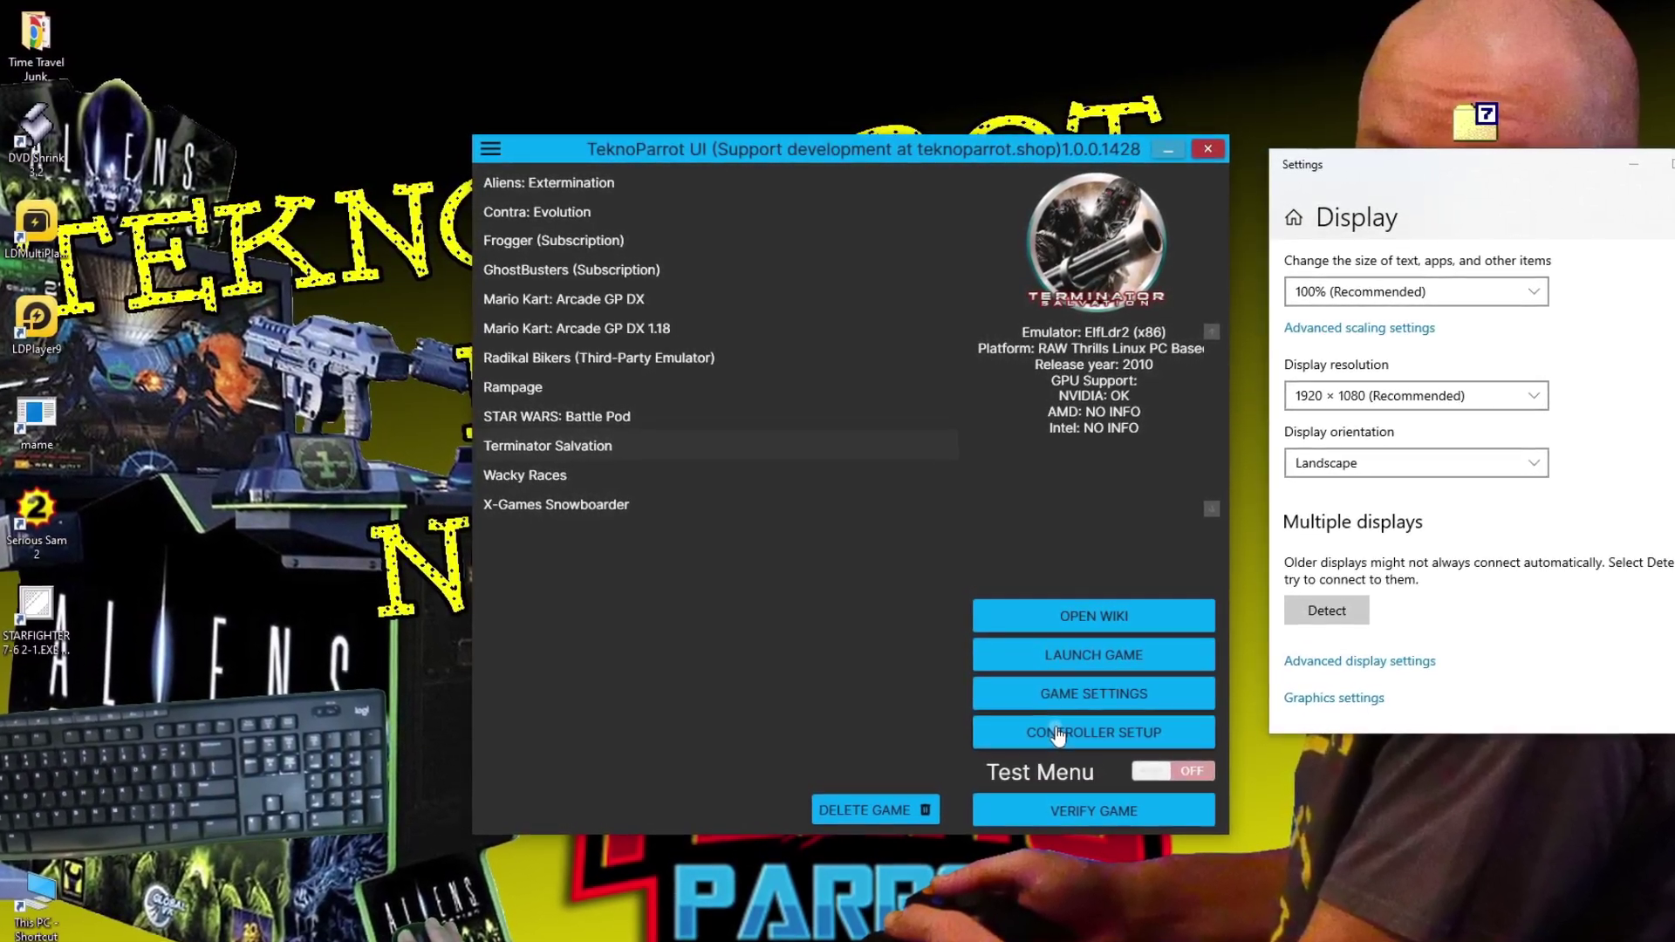
- In Terminator Salvation's controller setup, set P1 Light Gun to Windows Mouse Cursor
click(1057, 732)
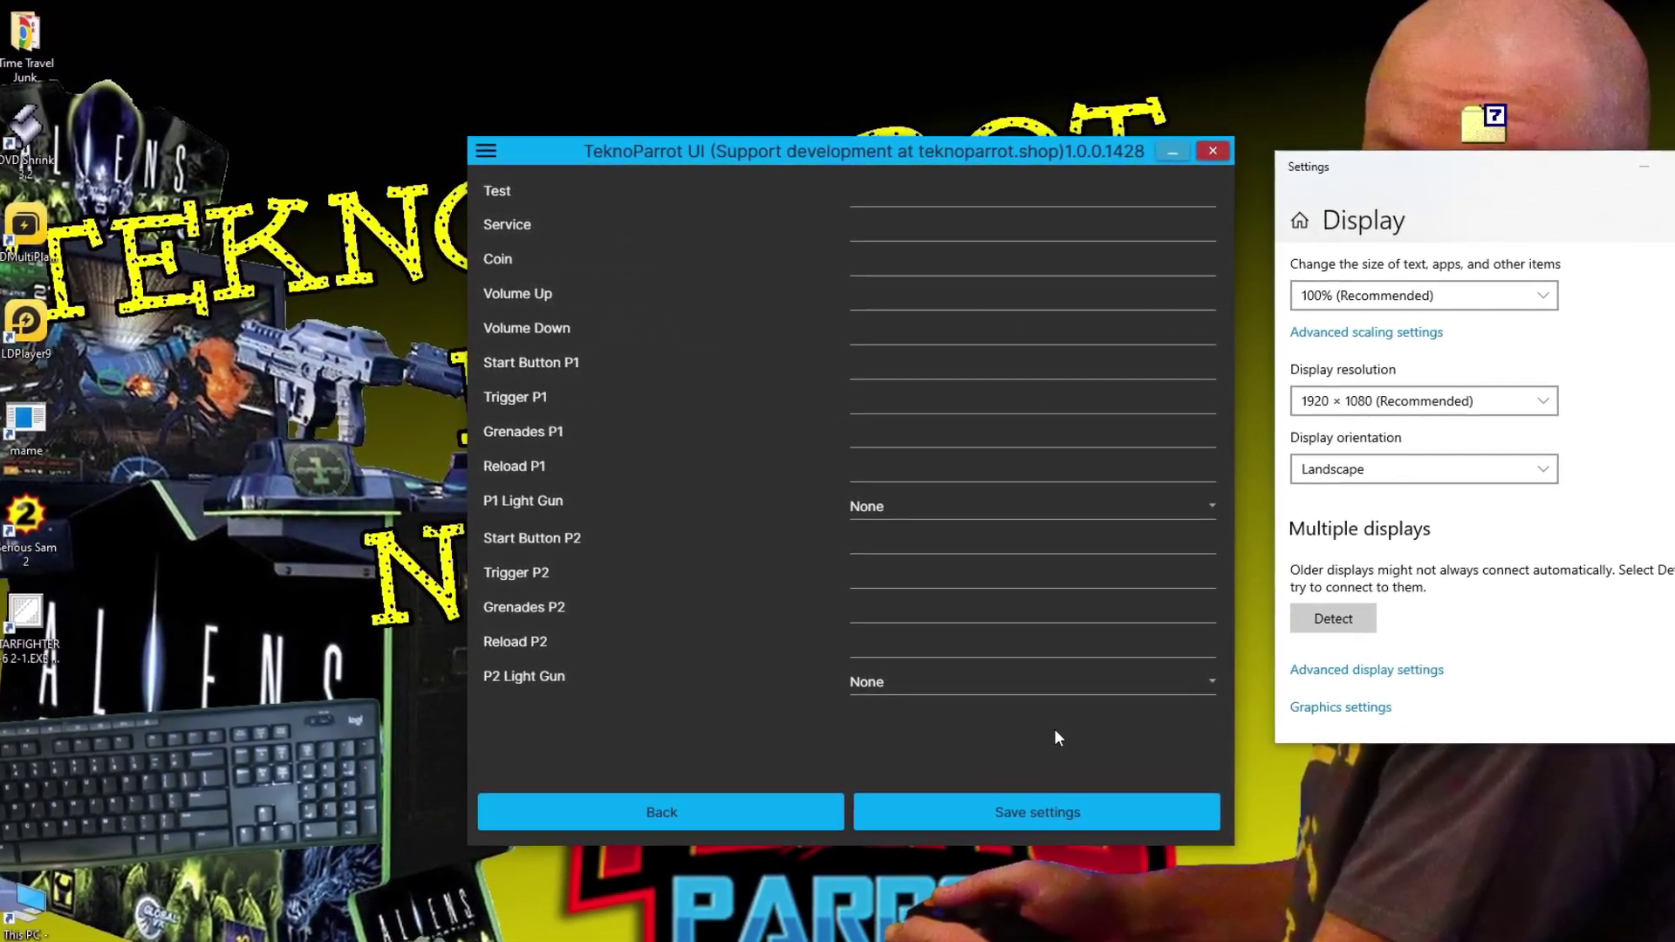
click(986, 493)
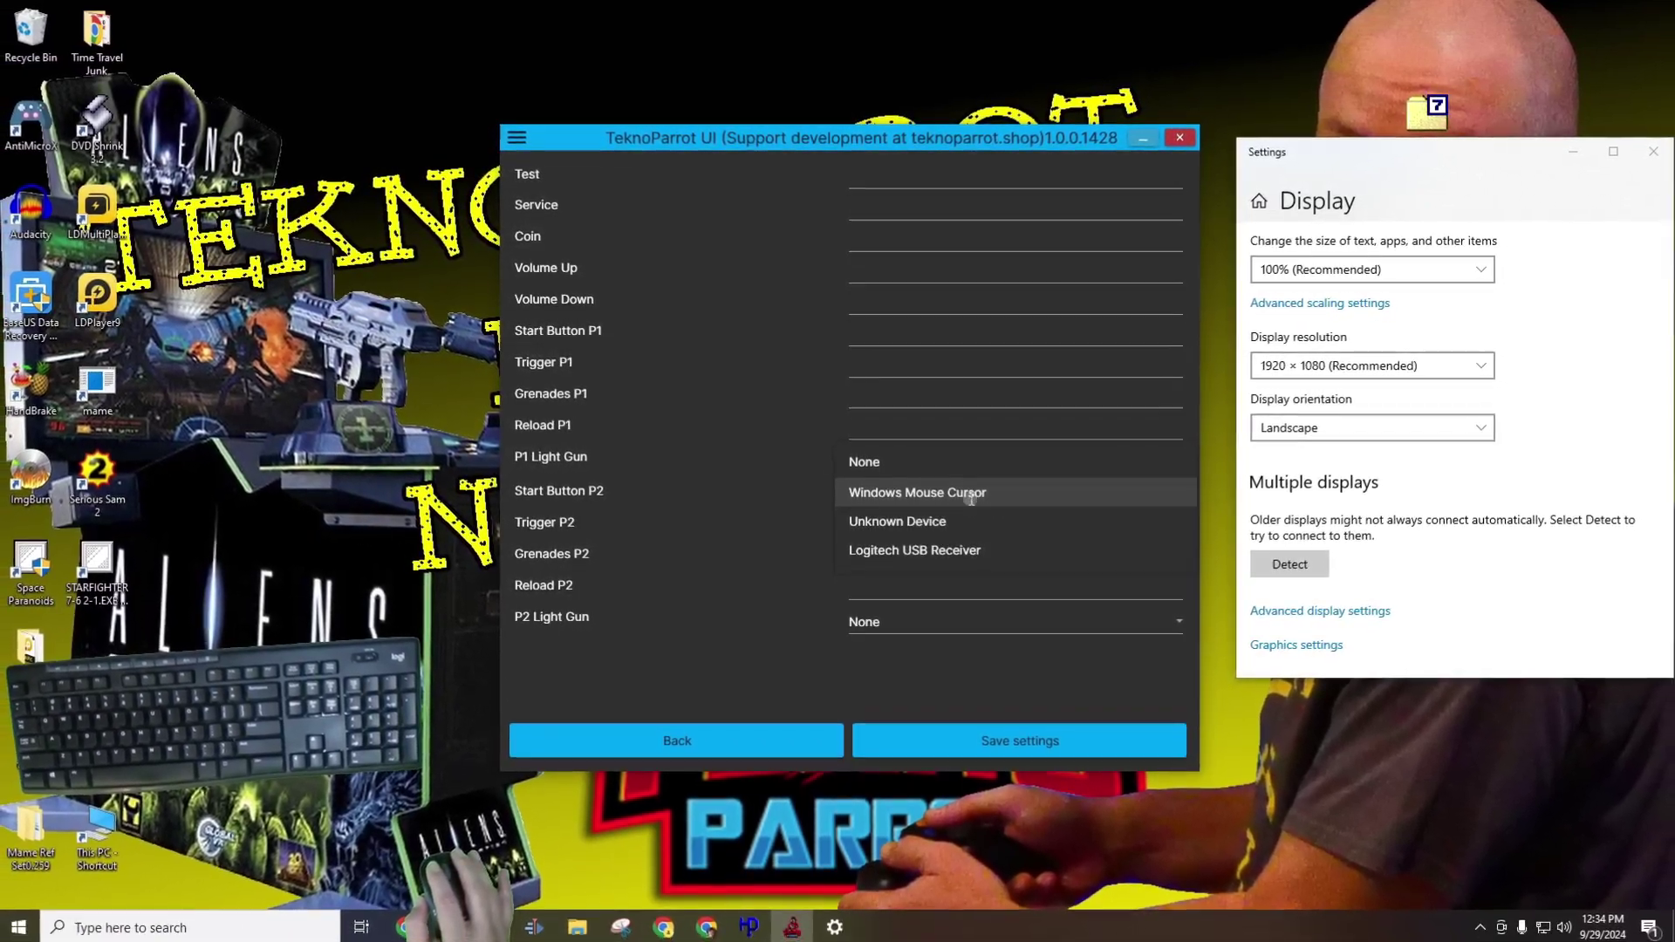
click(970, 495)
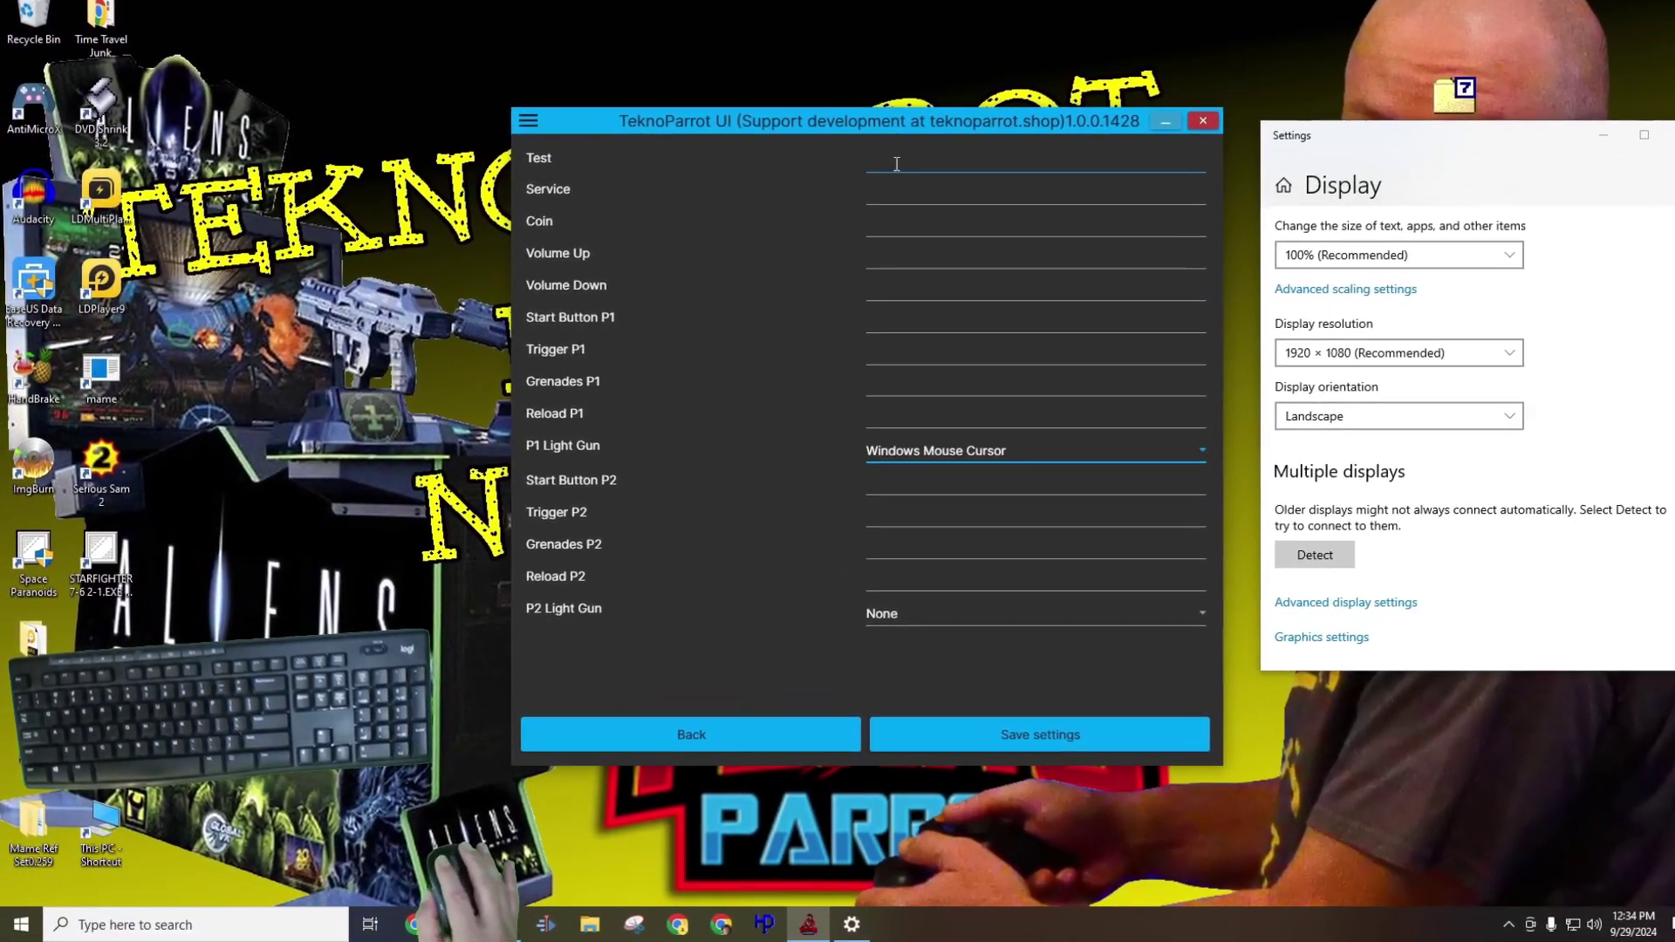
- Assign Terminator Salvation's Test control to the 0 key, Service to 9, Coin to 5 and Volume Up to the equals key
click(898, 162)
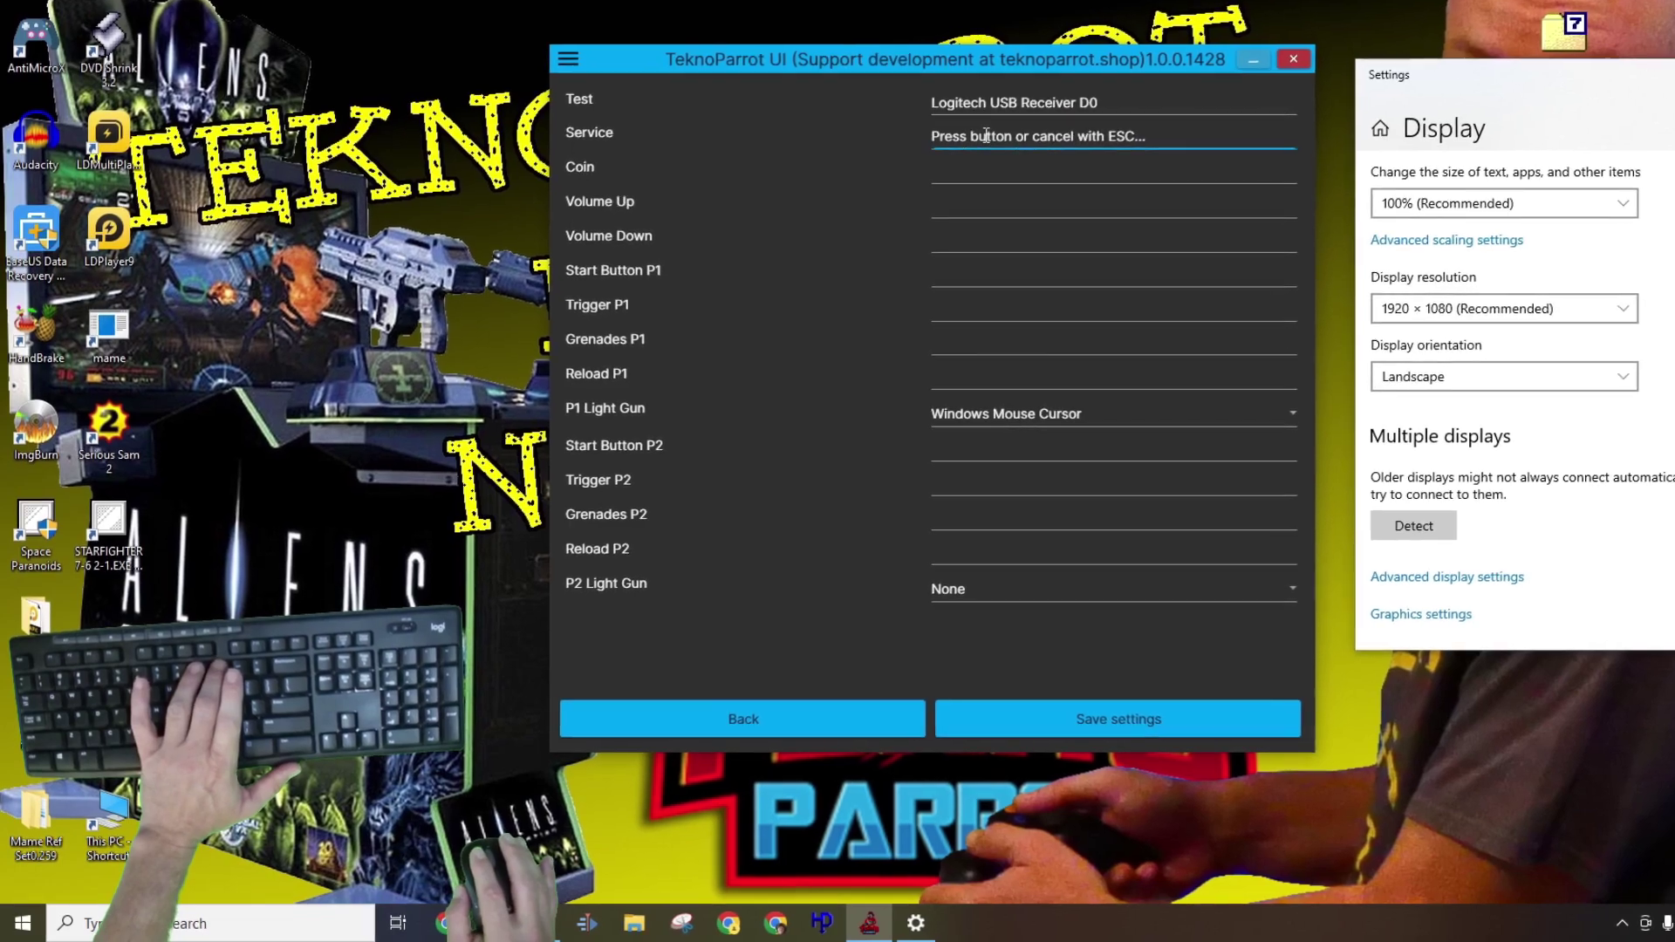
click(968, 185)
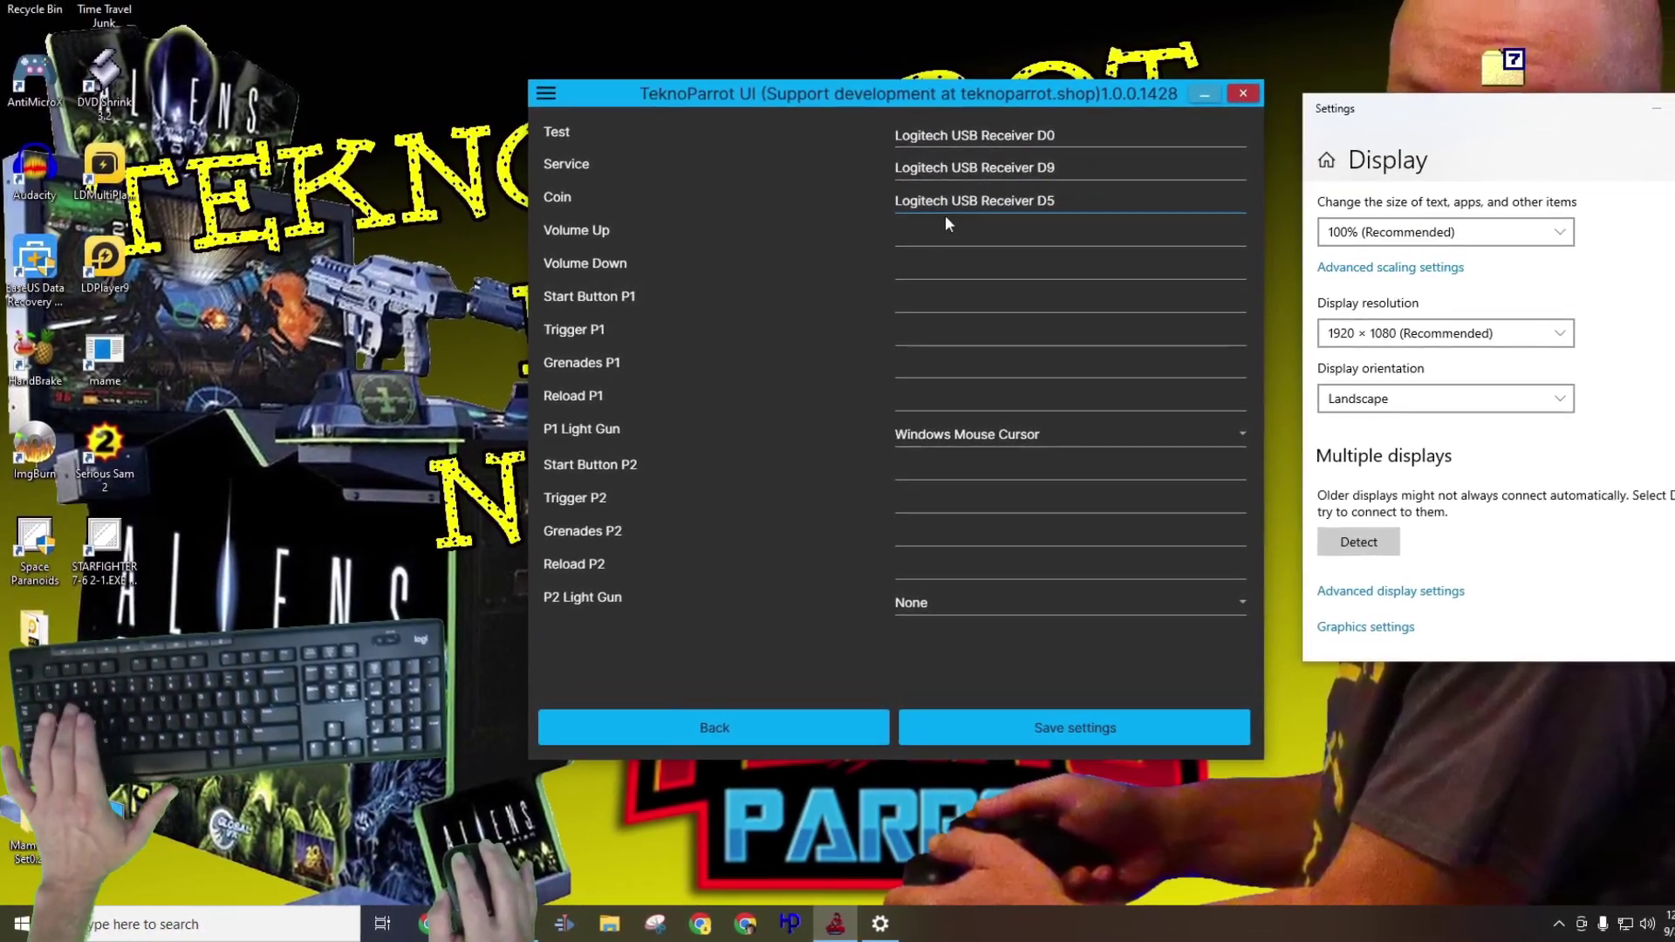
click(949, 232)
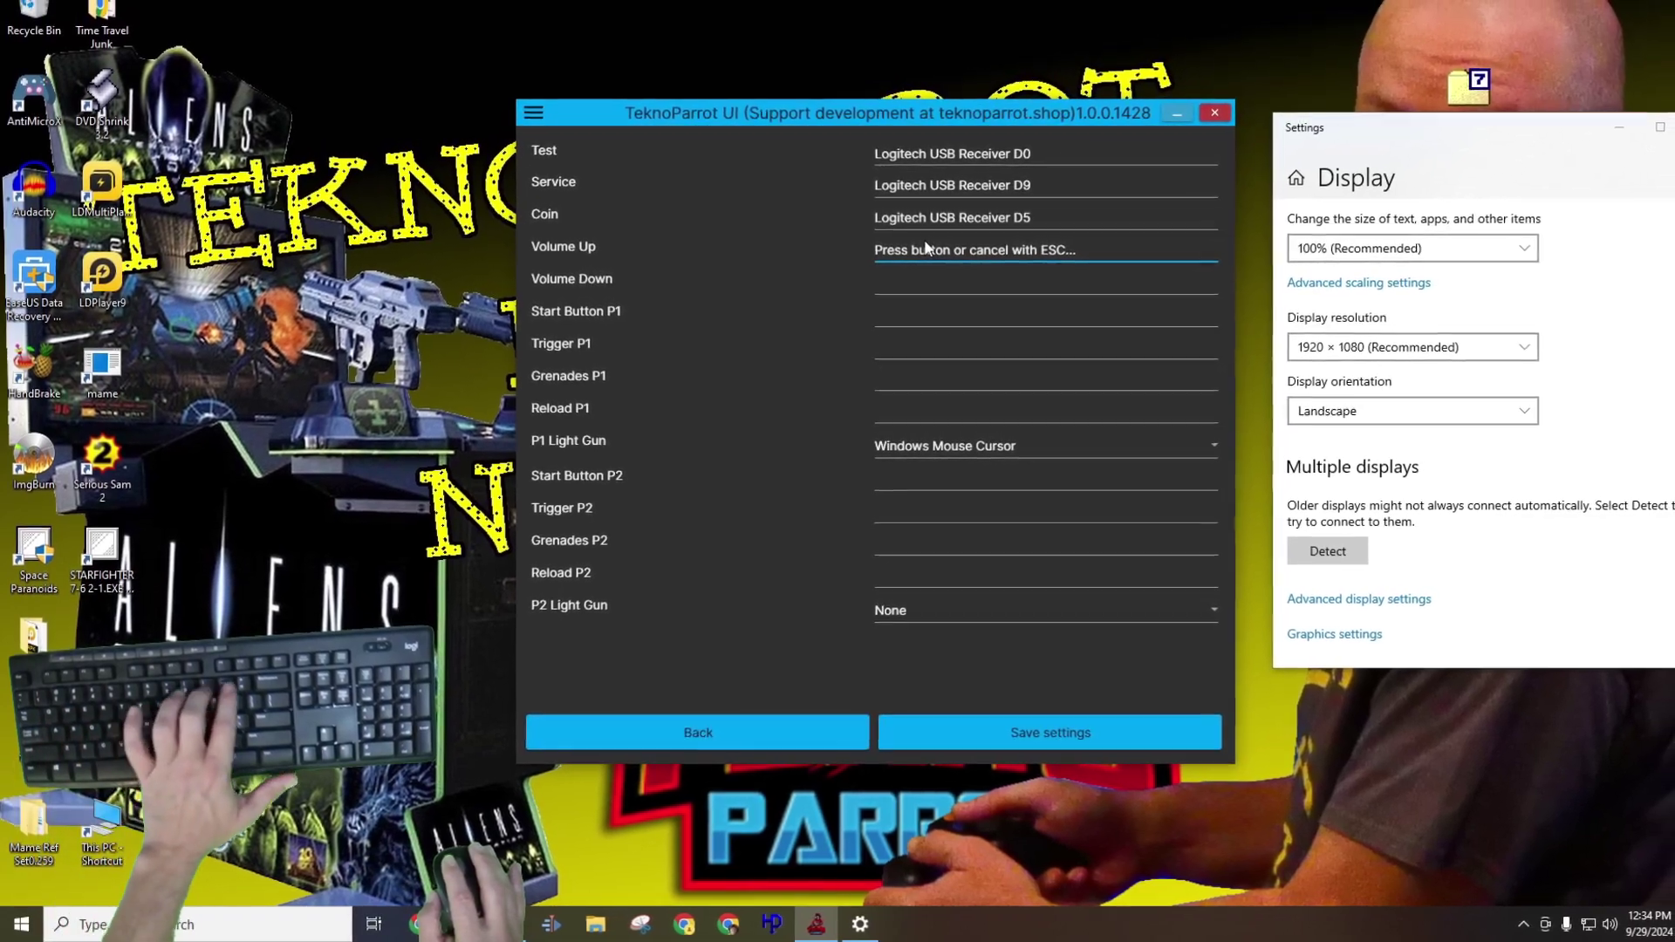
key(equal)
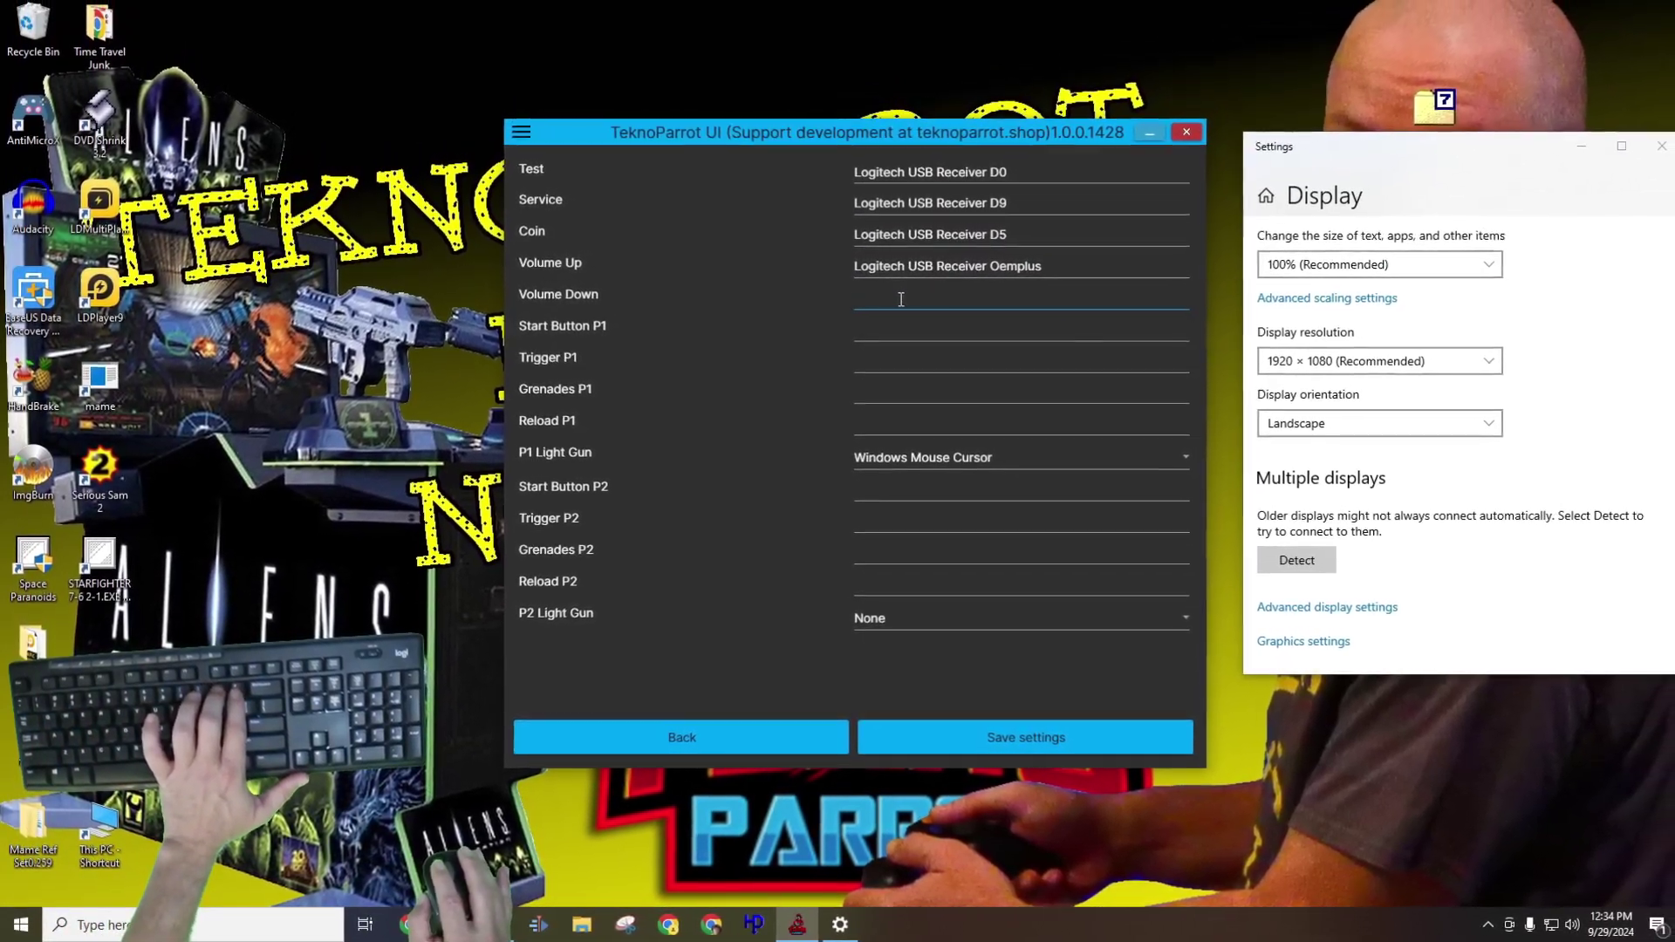
- Assign Volume Down to minus and P1's Start to 1, Trigger to left mouse, Grenades to Space and Reload to right mouse; save the controls
click(901, 299)
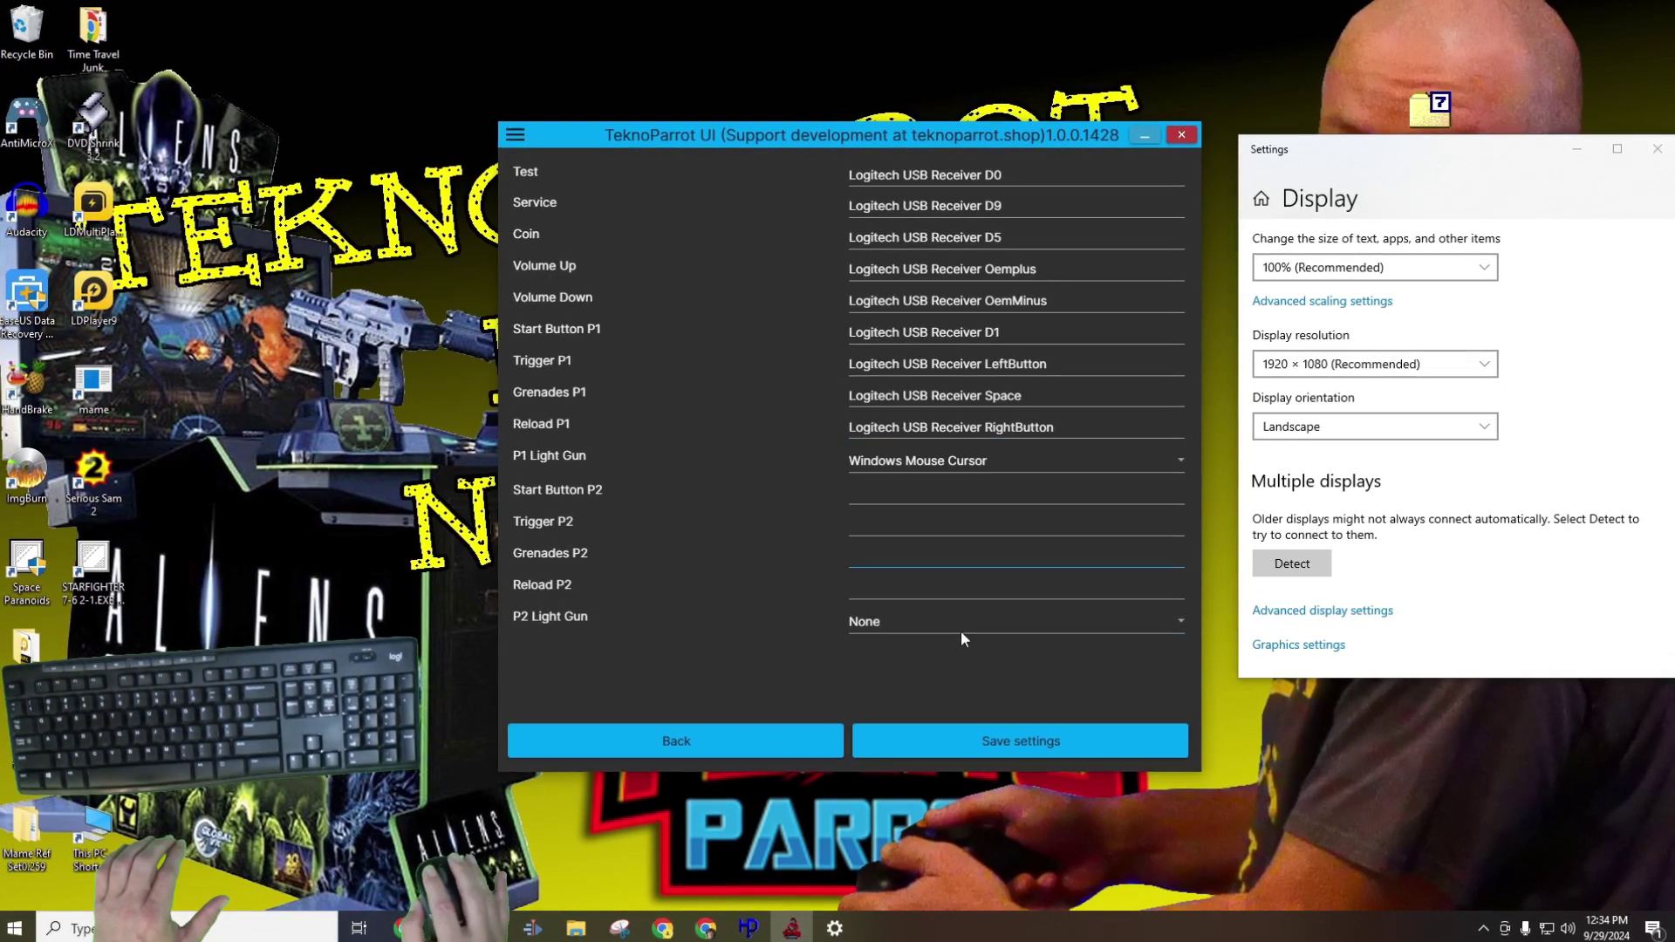
click(1019, 741)
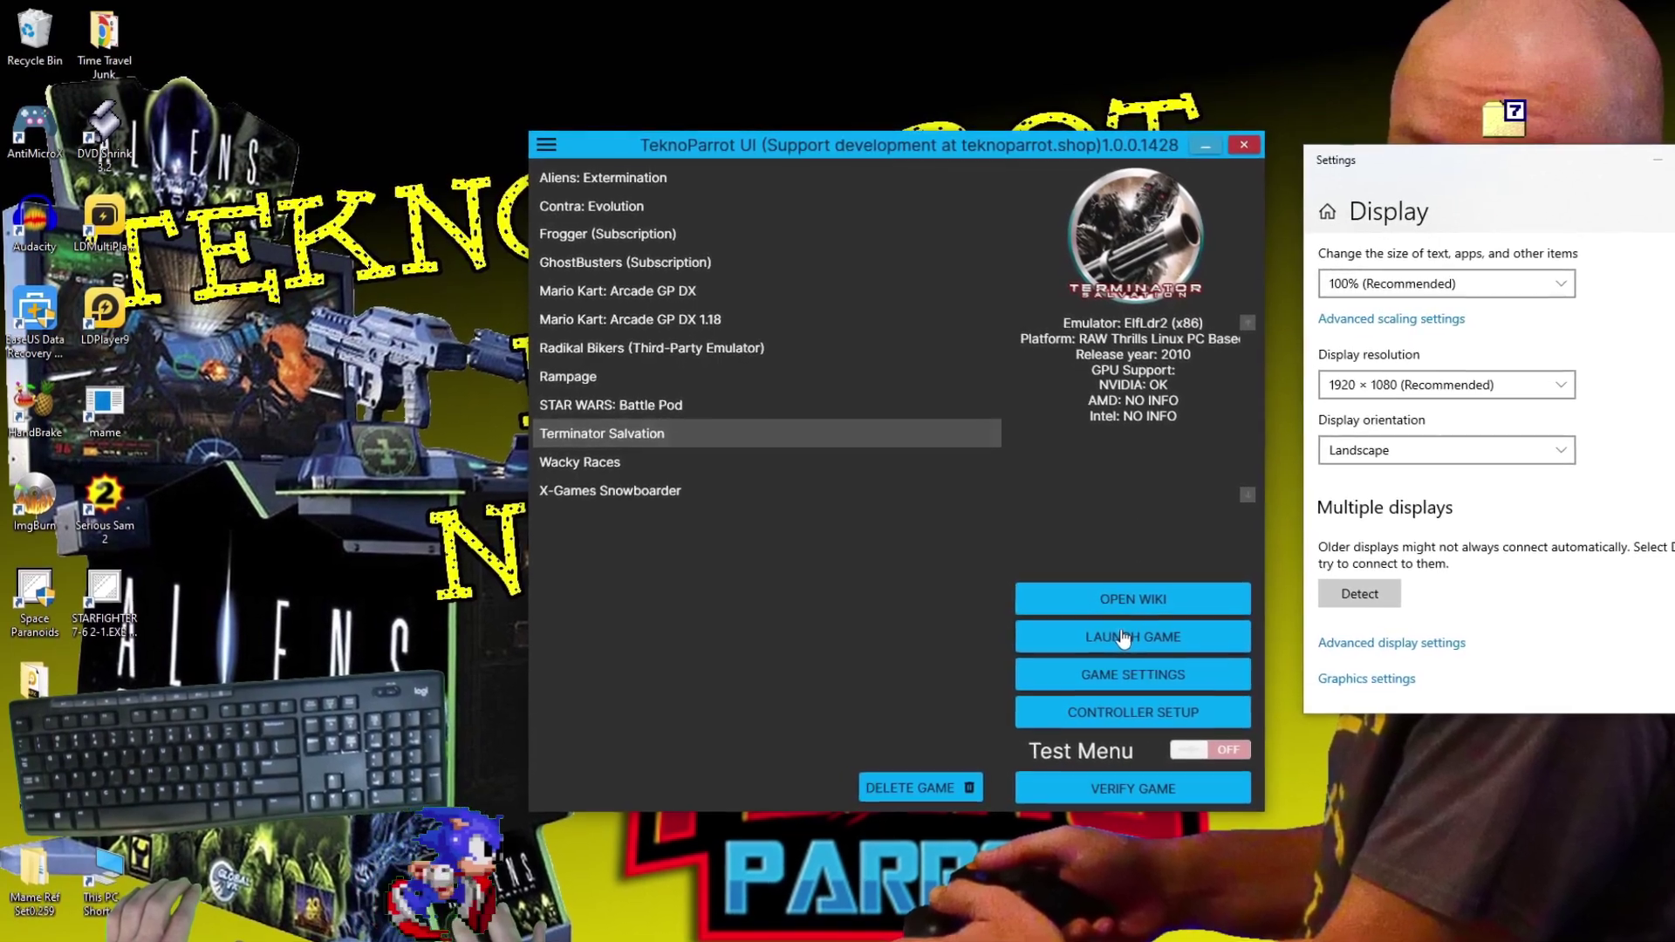
- Launch Terminator Salvation and test aiming, shooting and reloading with the mouse
click(1134, 643)
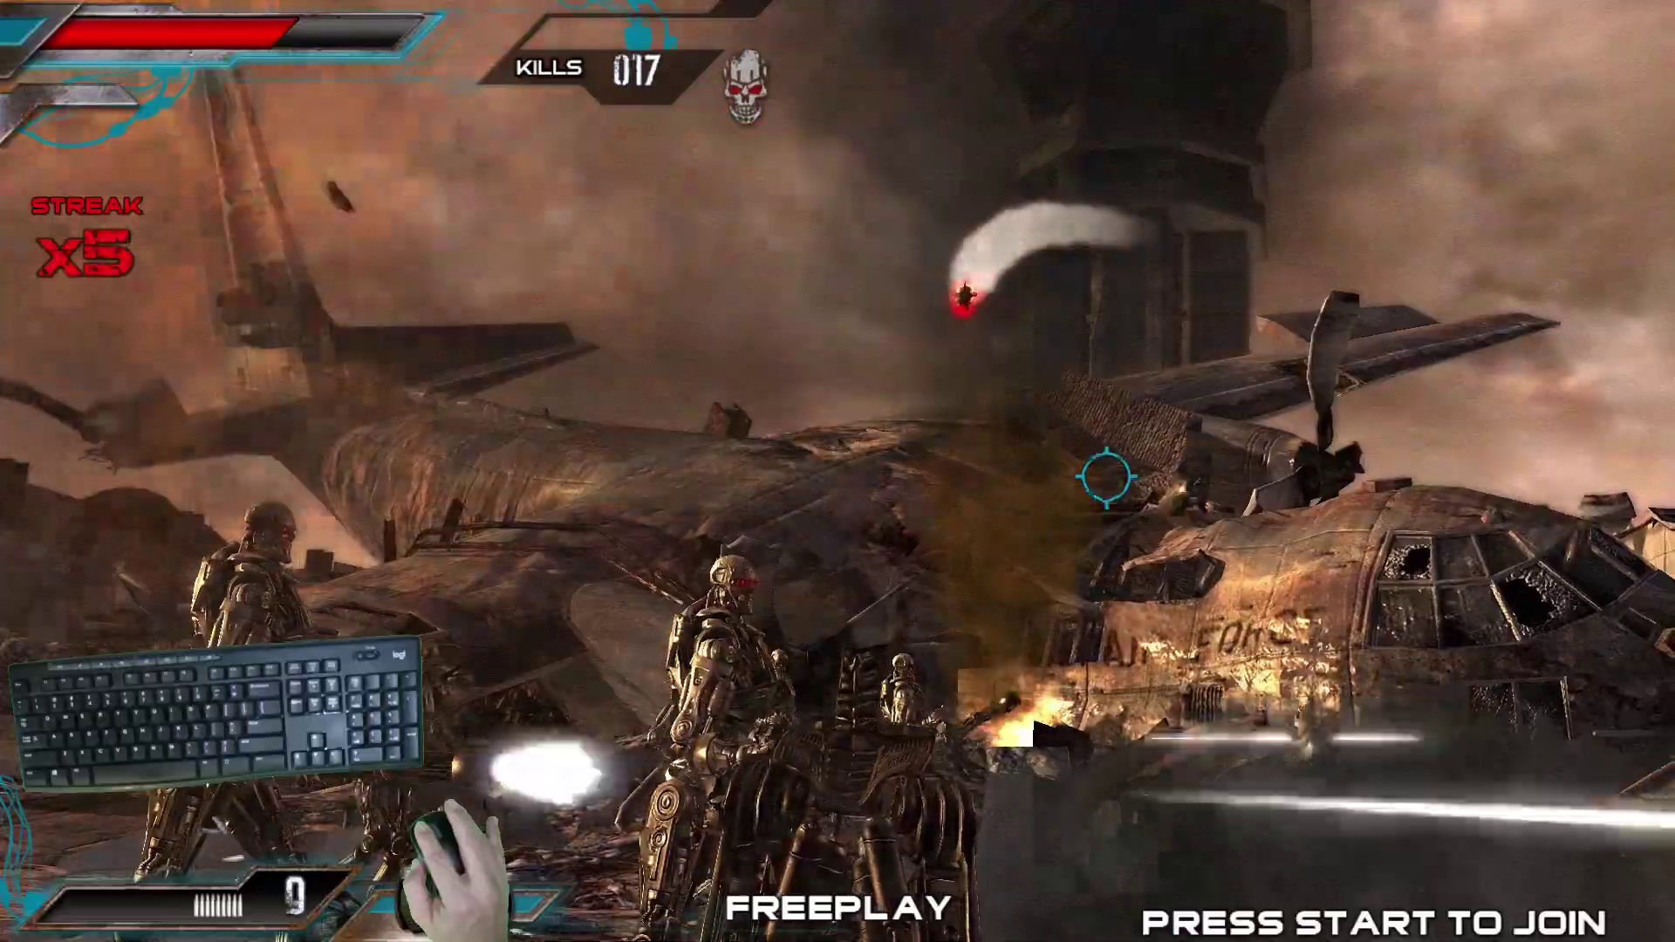
mouse_move(1106, 476)
mouse_down()
mouse_move(1035, 385)
mouse_move(1084, 251)
mouse_up()
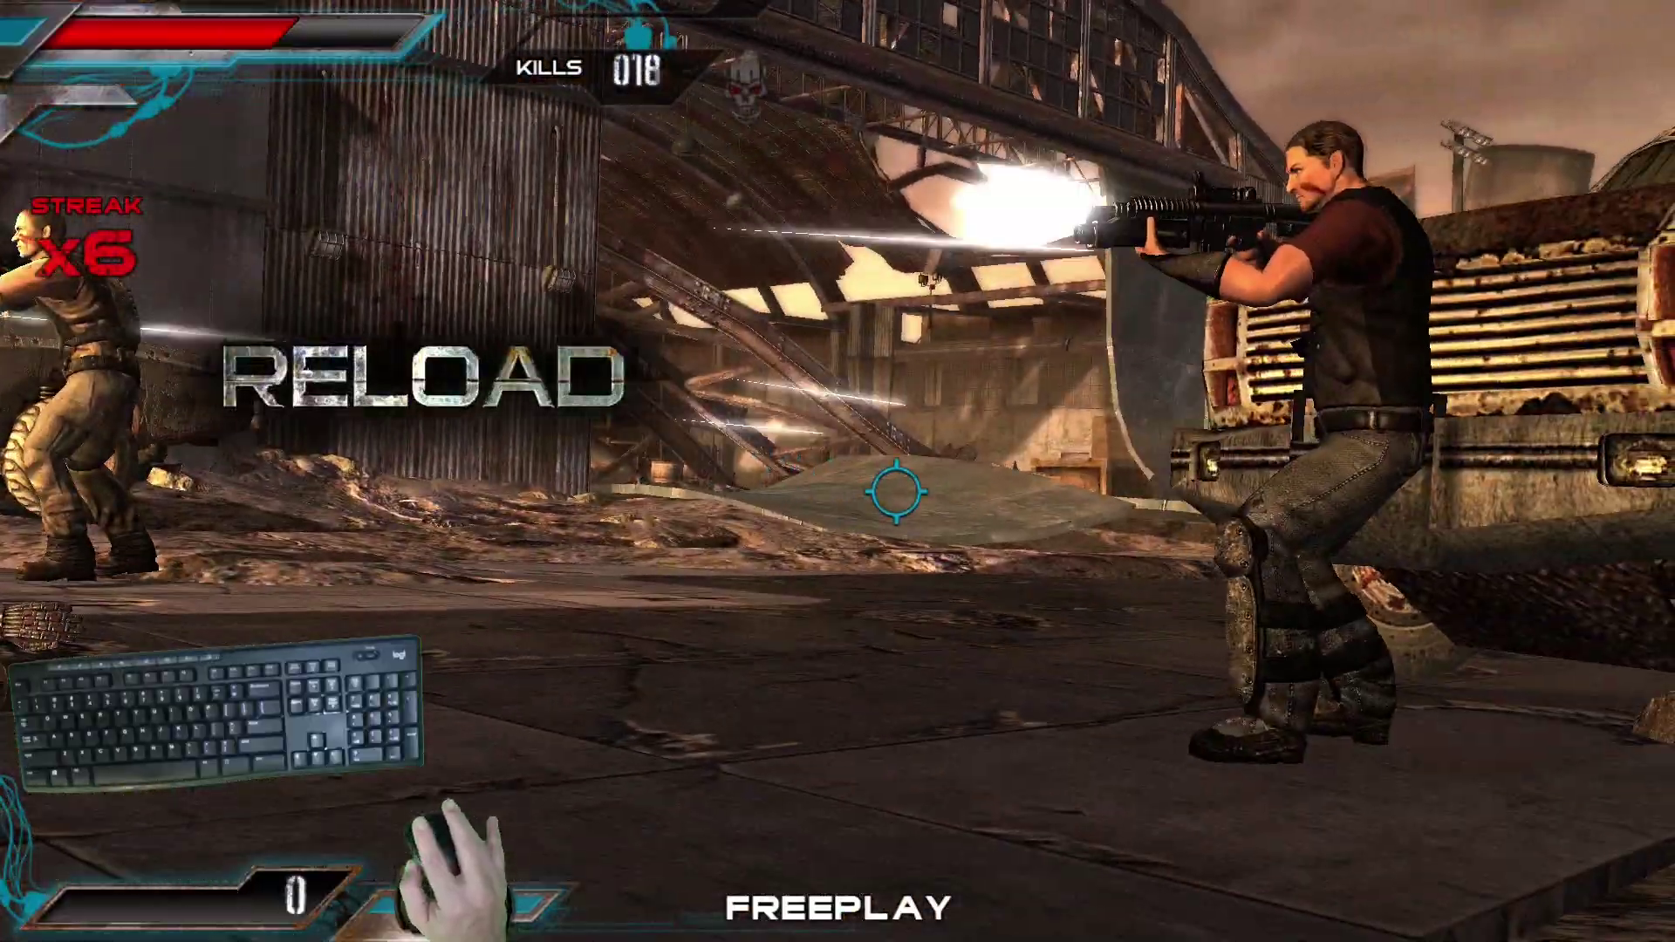
right_click(811, 509)
click(505, 527)
mouse_move(790, 541)
mouse_down()
mouse_move(991, 579)
mouse_move(837, 579)
mouse_move(871, 628)
mouse_move(621, 469)
mouse_move(366, 349)
mouse_move(654, 244)
mouse_move(673, 206)
mouse_move(738, 232)
mouse_move(965, 579)
mouse_move(410, 605)
mouse_up()
mouse_move(235, 497)
mouse_down()
mouse_move(336, 535)
mouse_move(510, 480)
mouse_move(535, 498)
mouse_move(999, 523)
mouse_move(785, 512)
mouse_move(843, 473)
mouse_move(768, 536)
mouse_up()
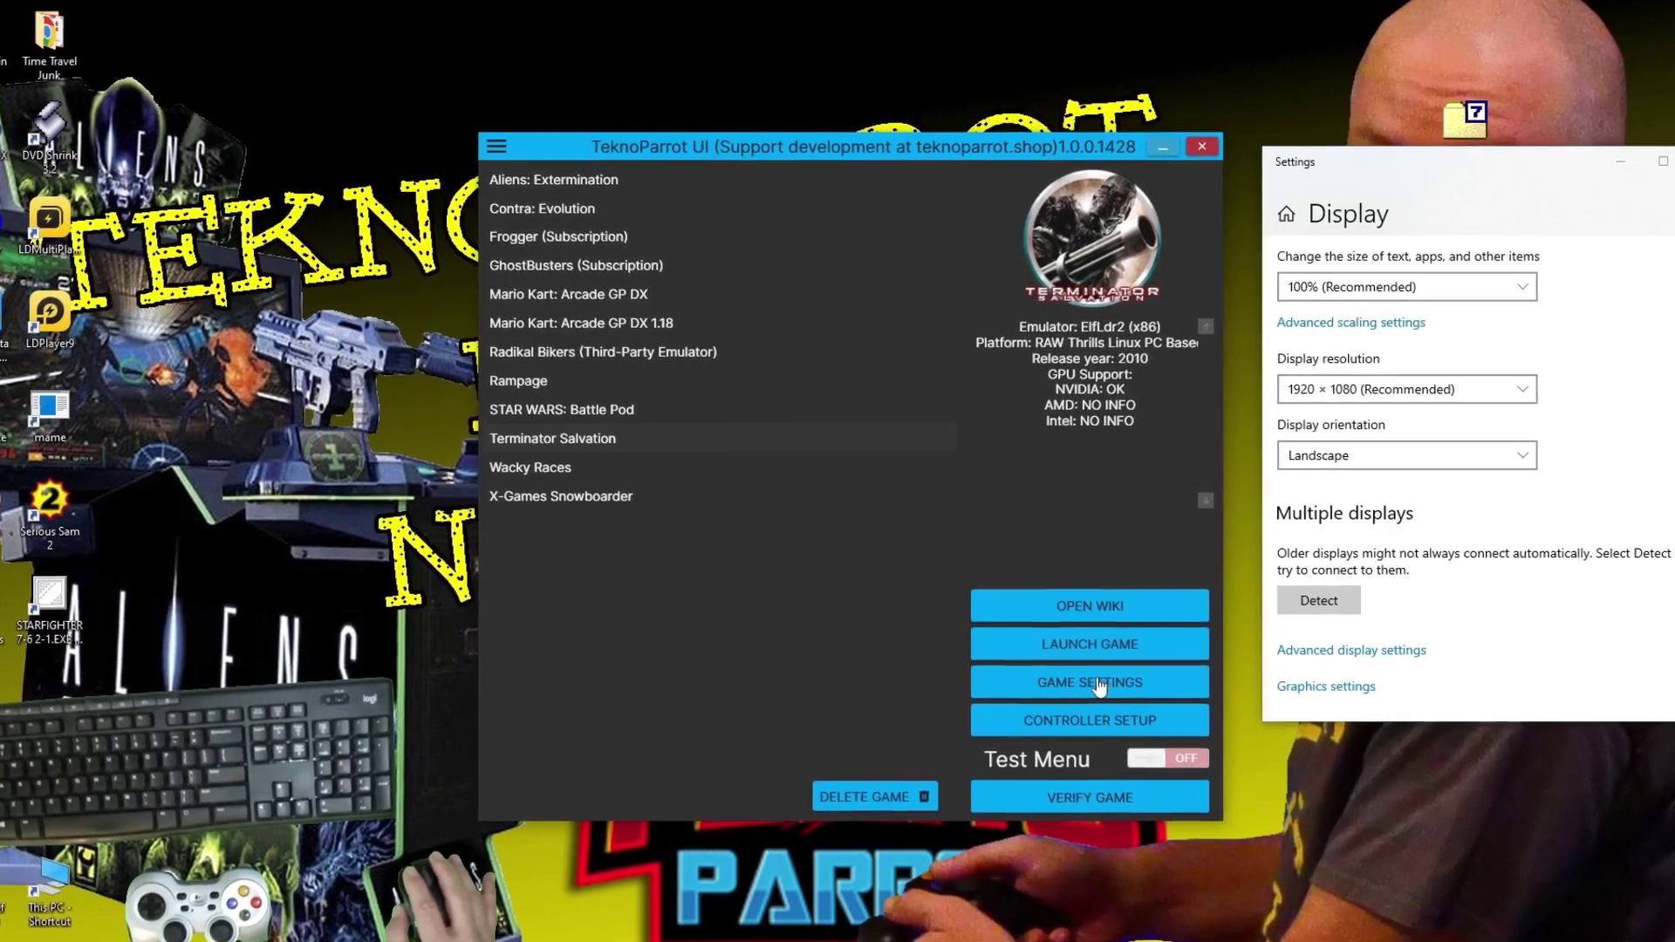
- Change Terminator Salvation's Input API to DirectInput and save the game settings
click(1097, 685)
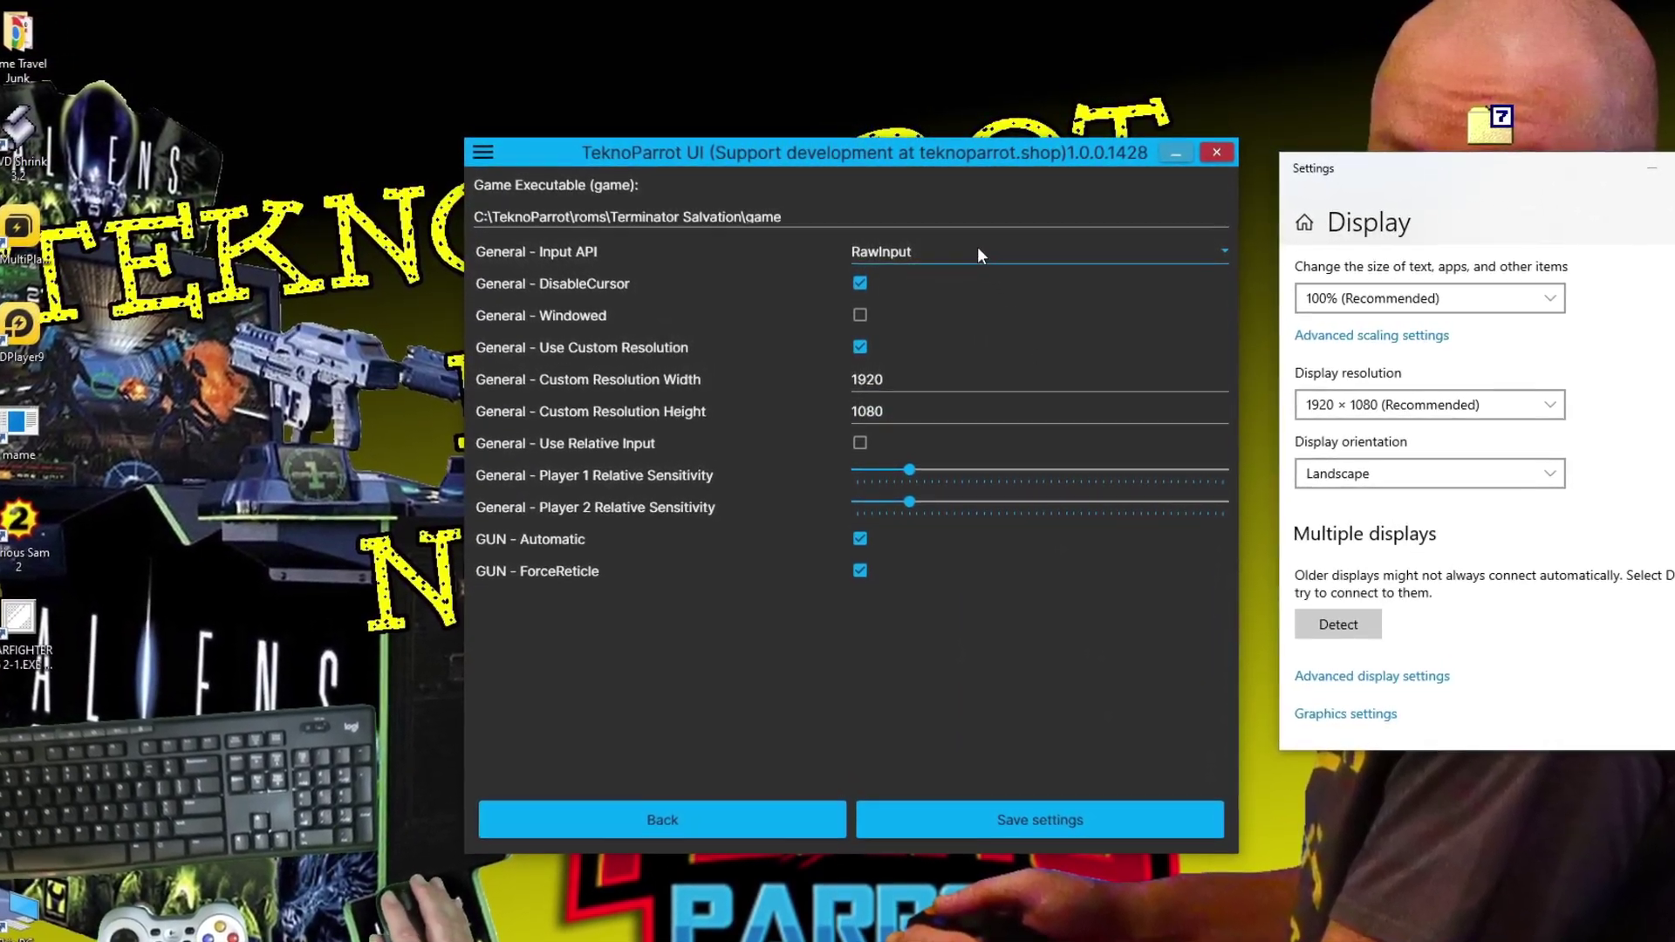
click(977, 251)
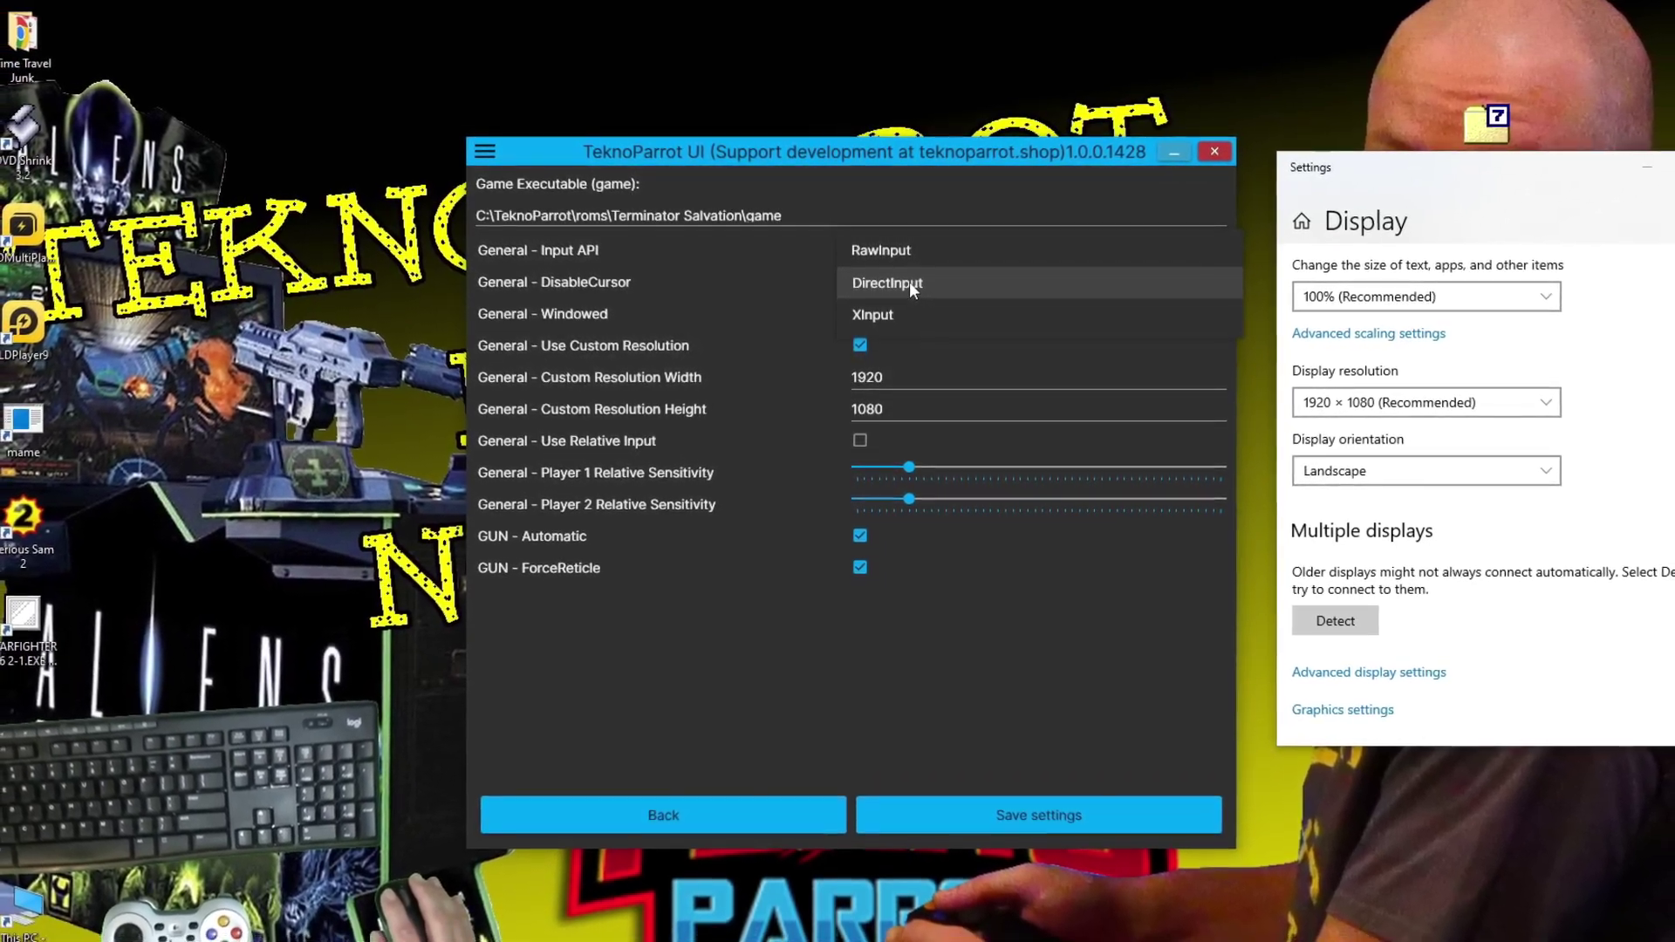
click(908, 279)
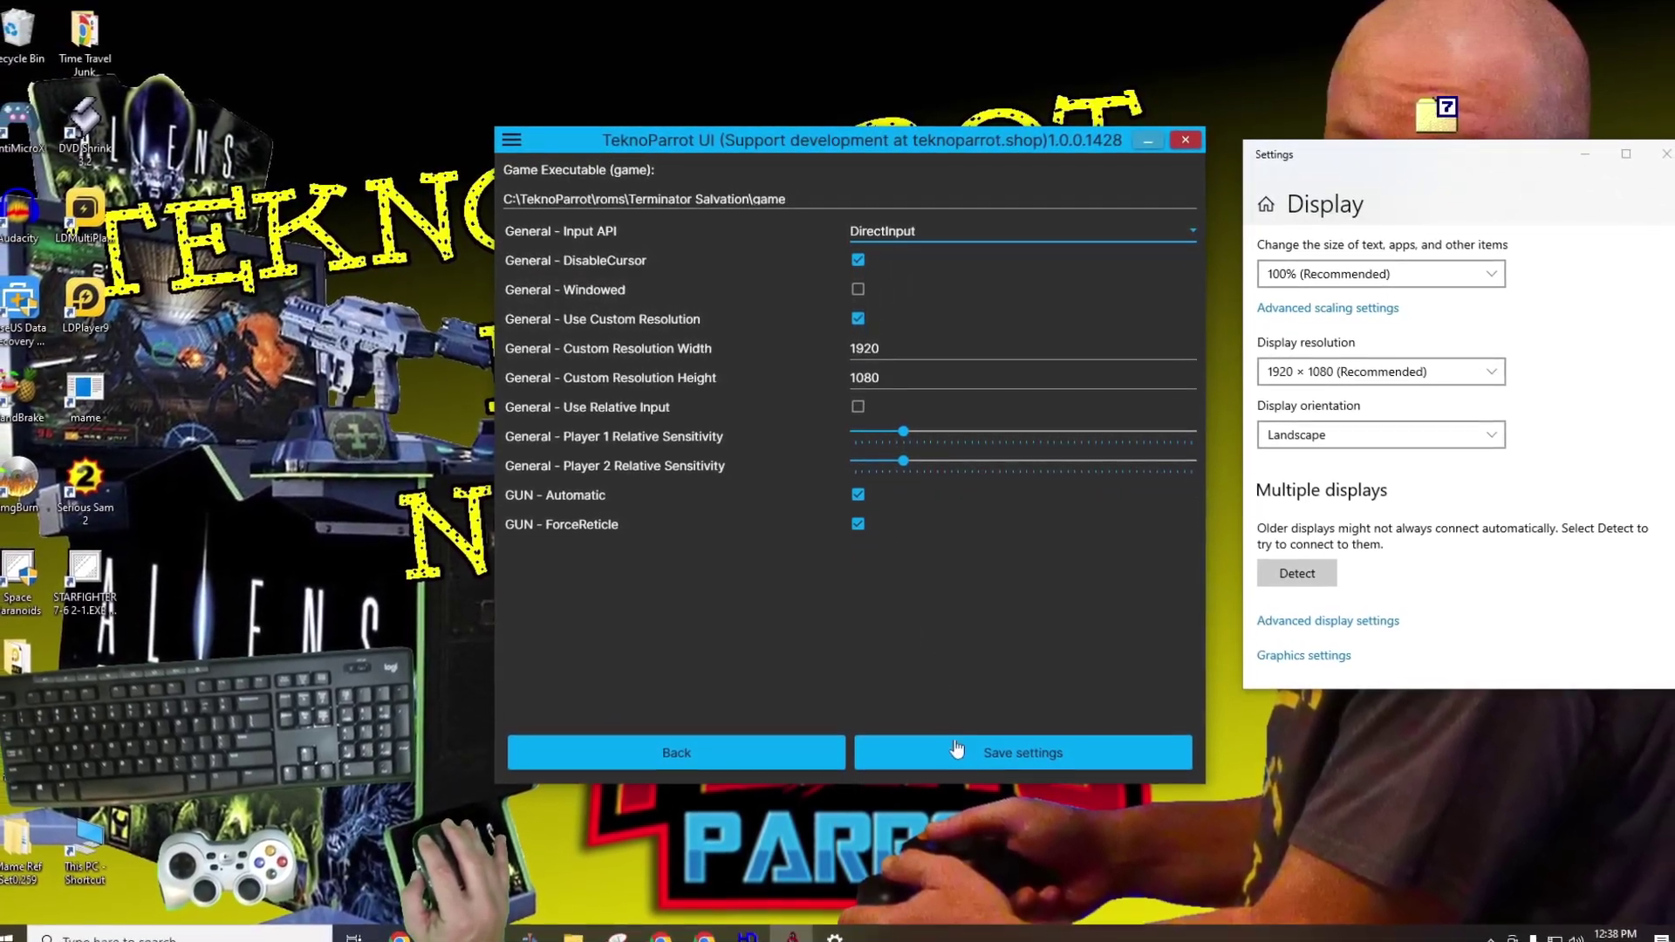
click(959, 754)
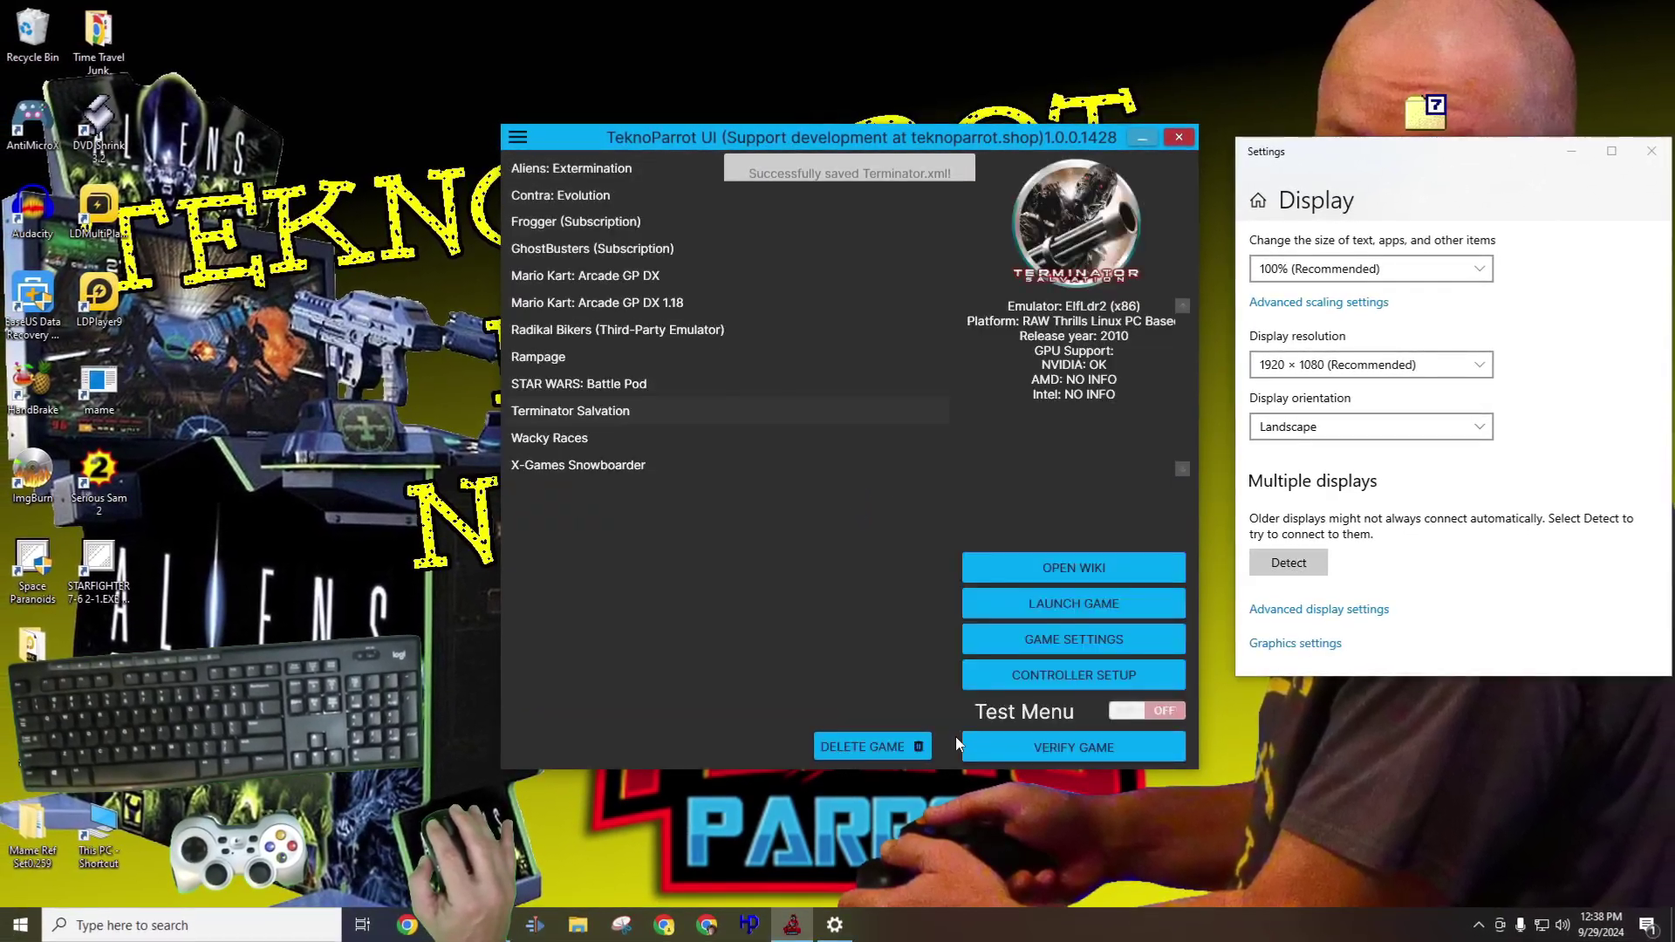
- In the game's controller setup, assign Test to the 0 key, Service to the 9 key and Coin to gamepad button 7
click(1058, 681)
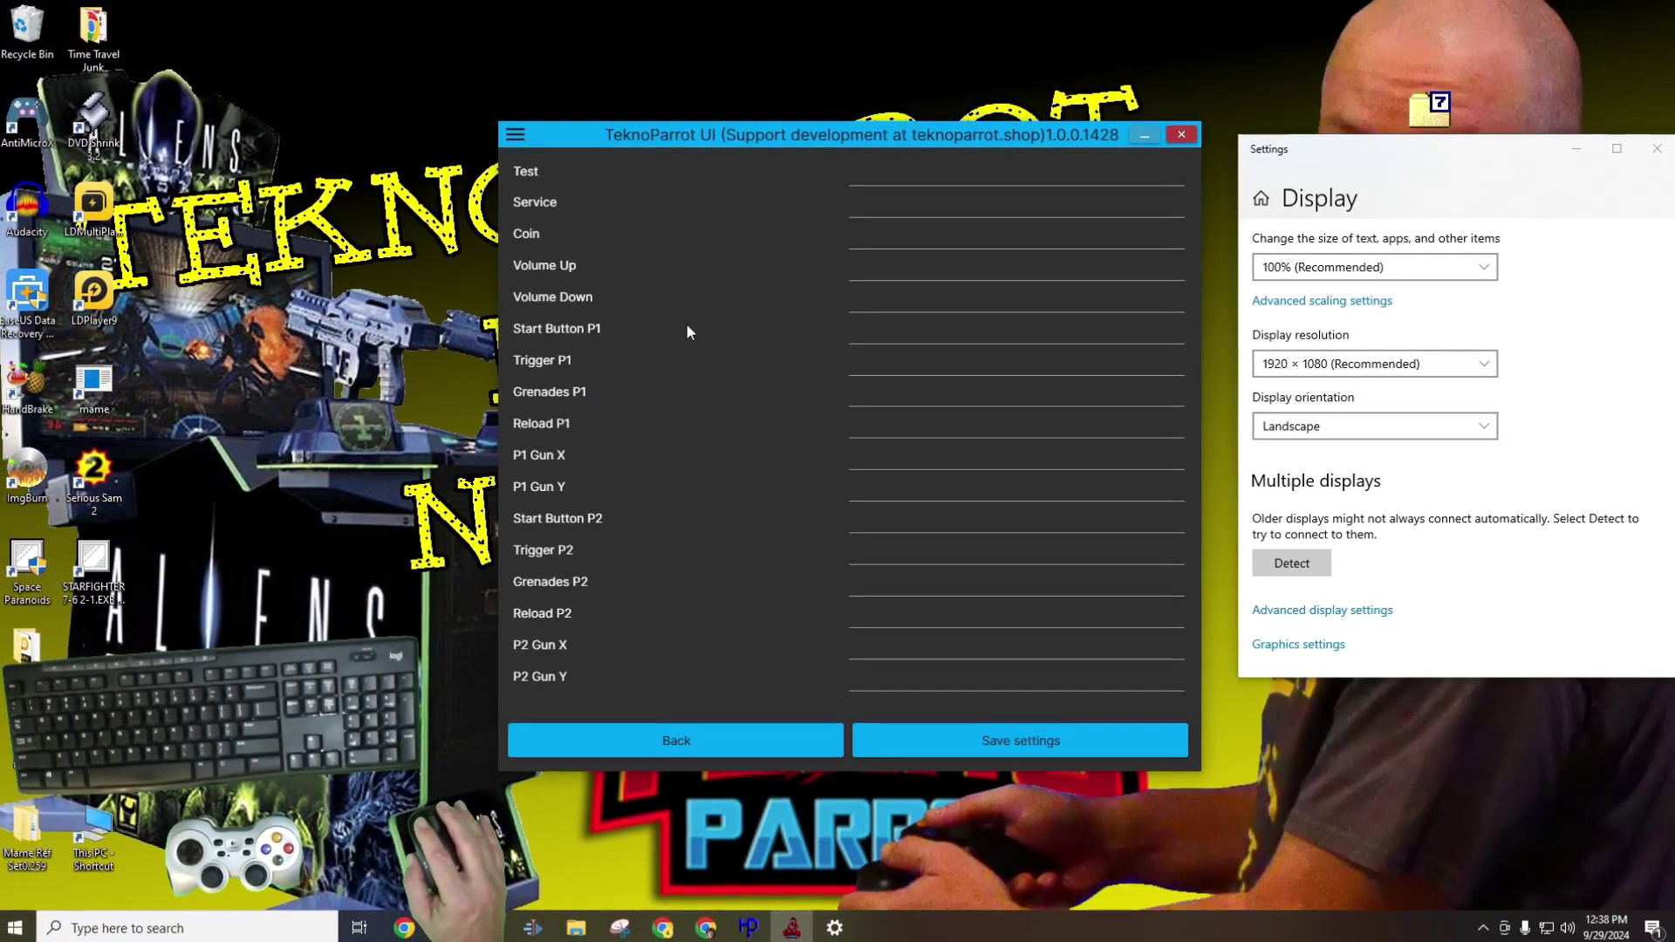
click(880, 180)
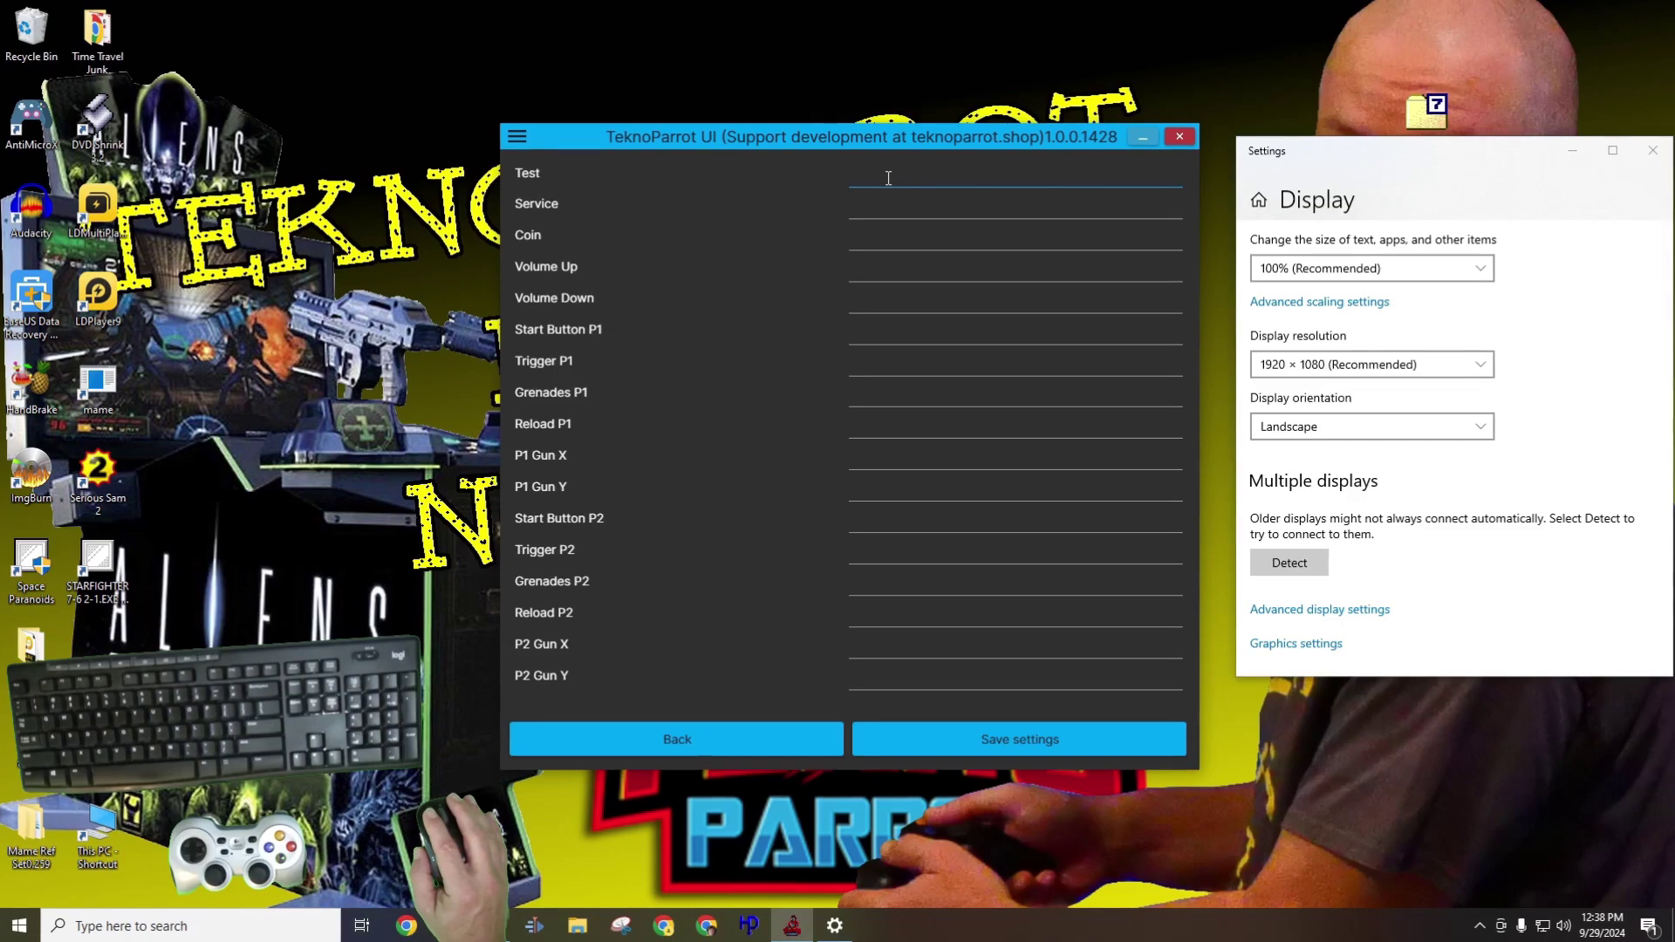
key(0)
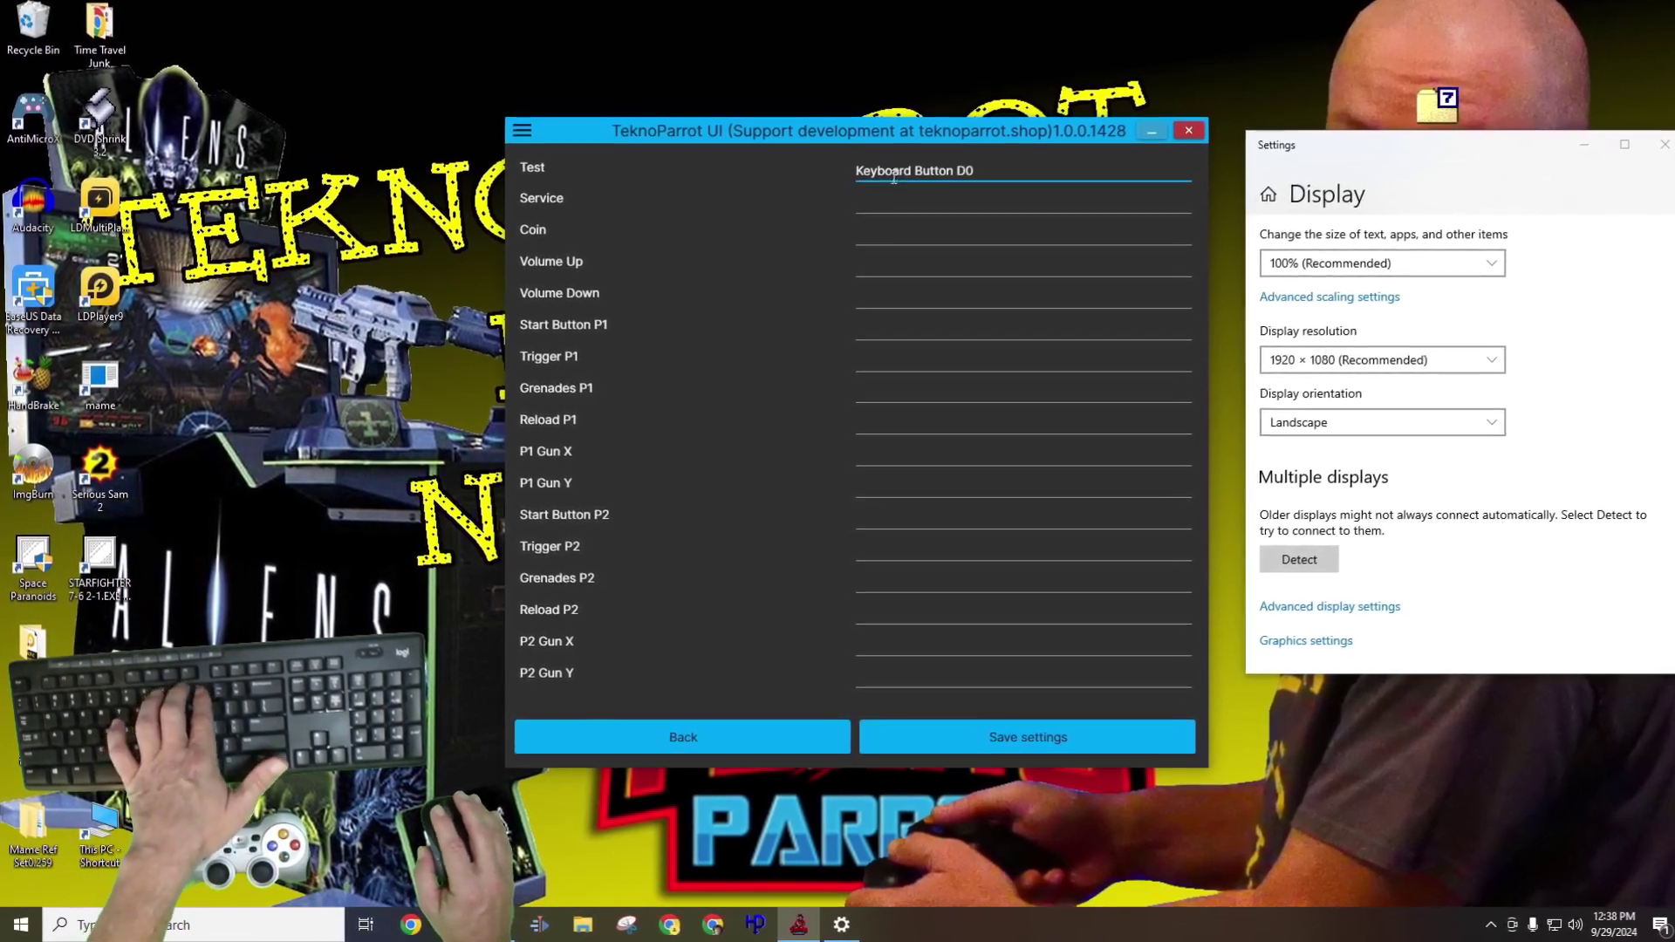
click(895, 193)
key(9)
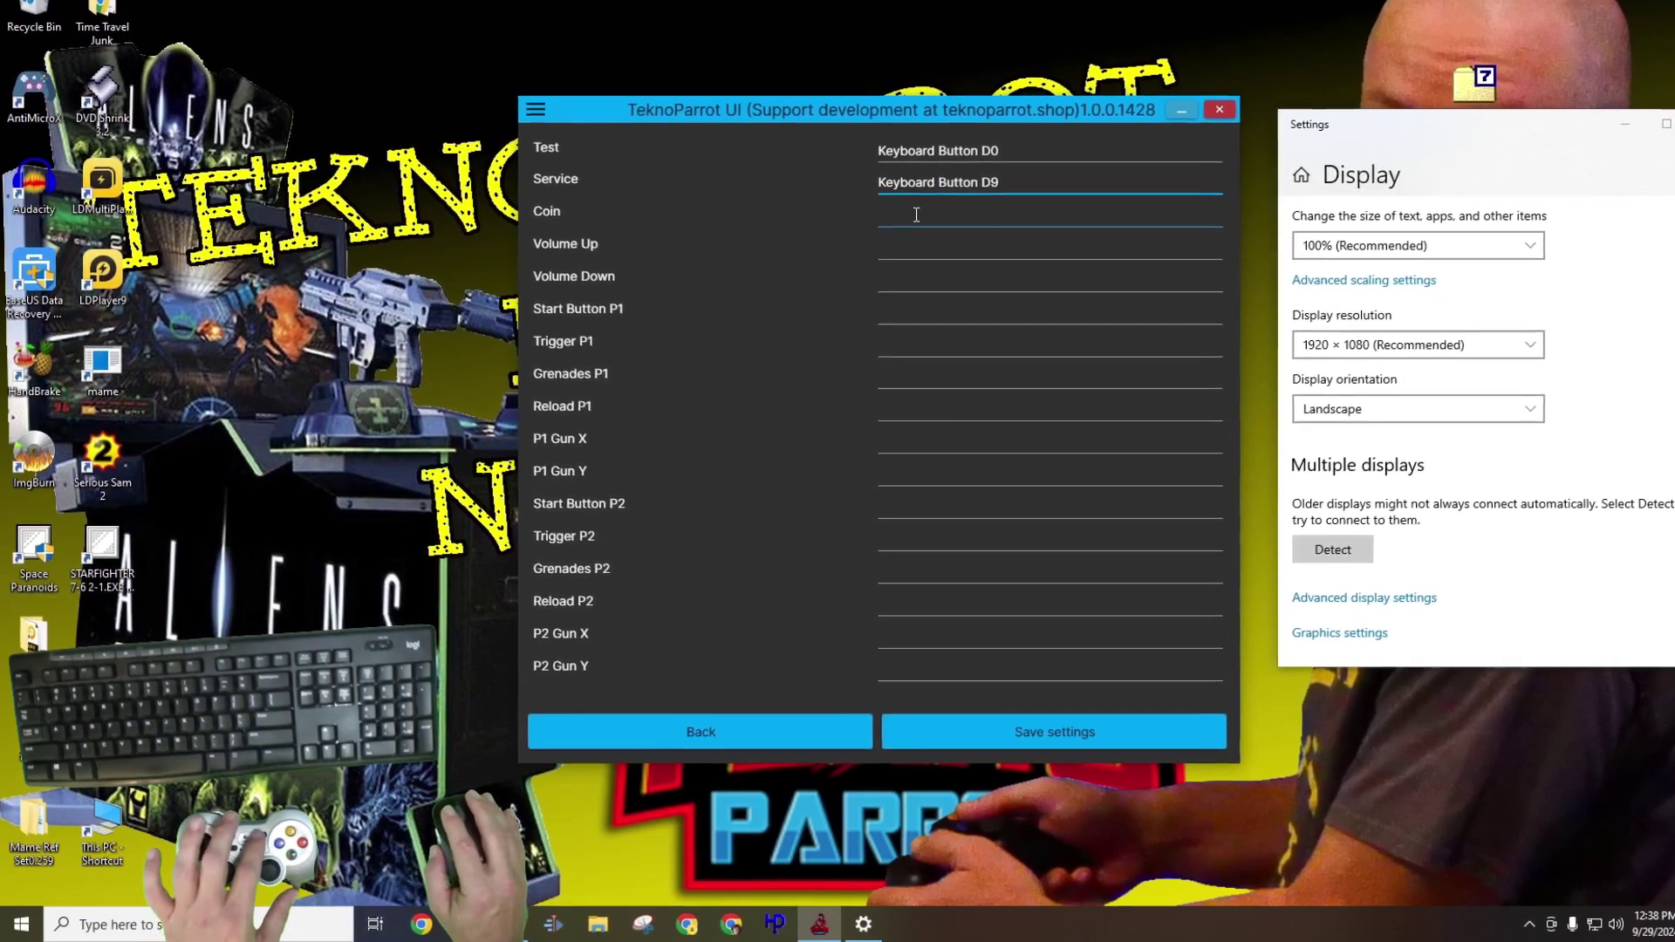
click(919, 213)
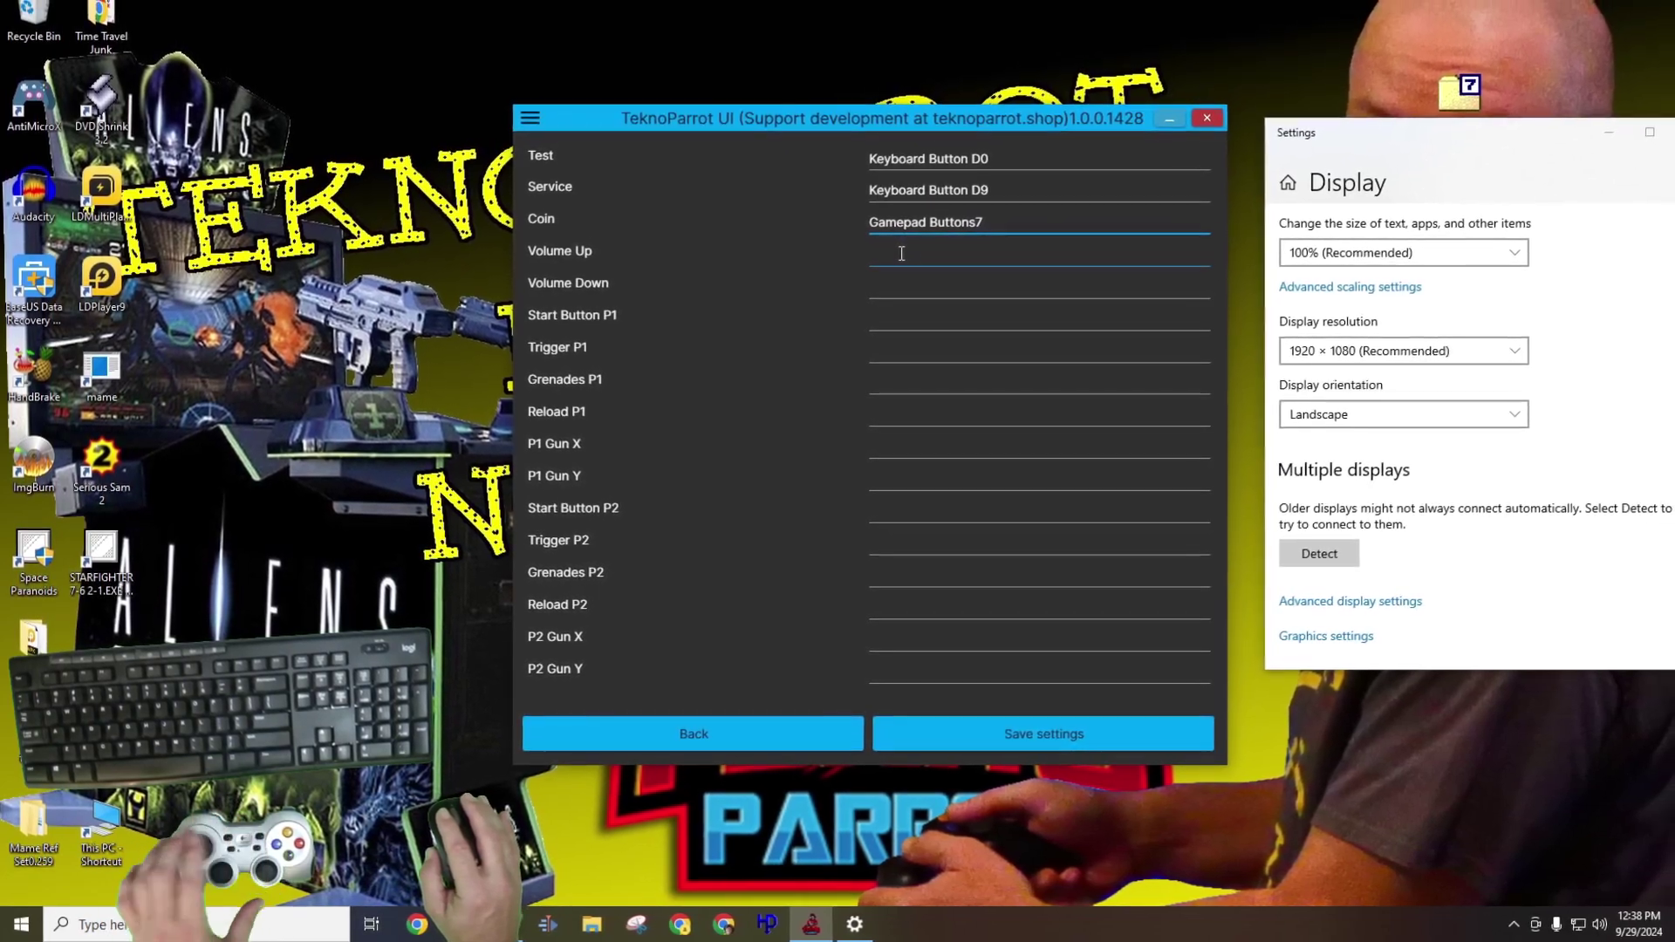
- Assign Volume Up to the equals key, Volume Down to the minus key and Start Button P1 to gamepad button 6
click(897, 256)
key(equal)
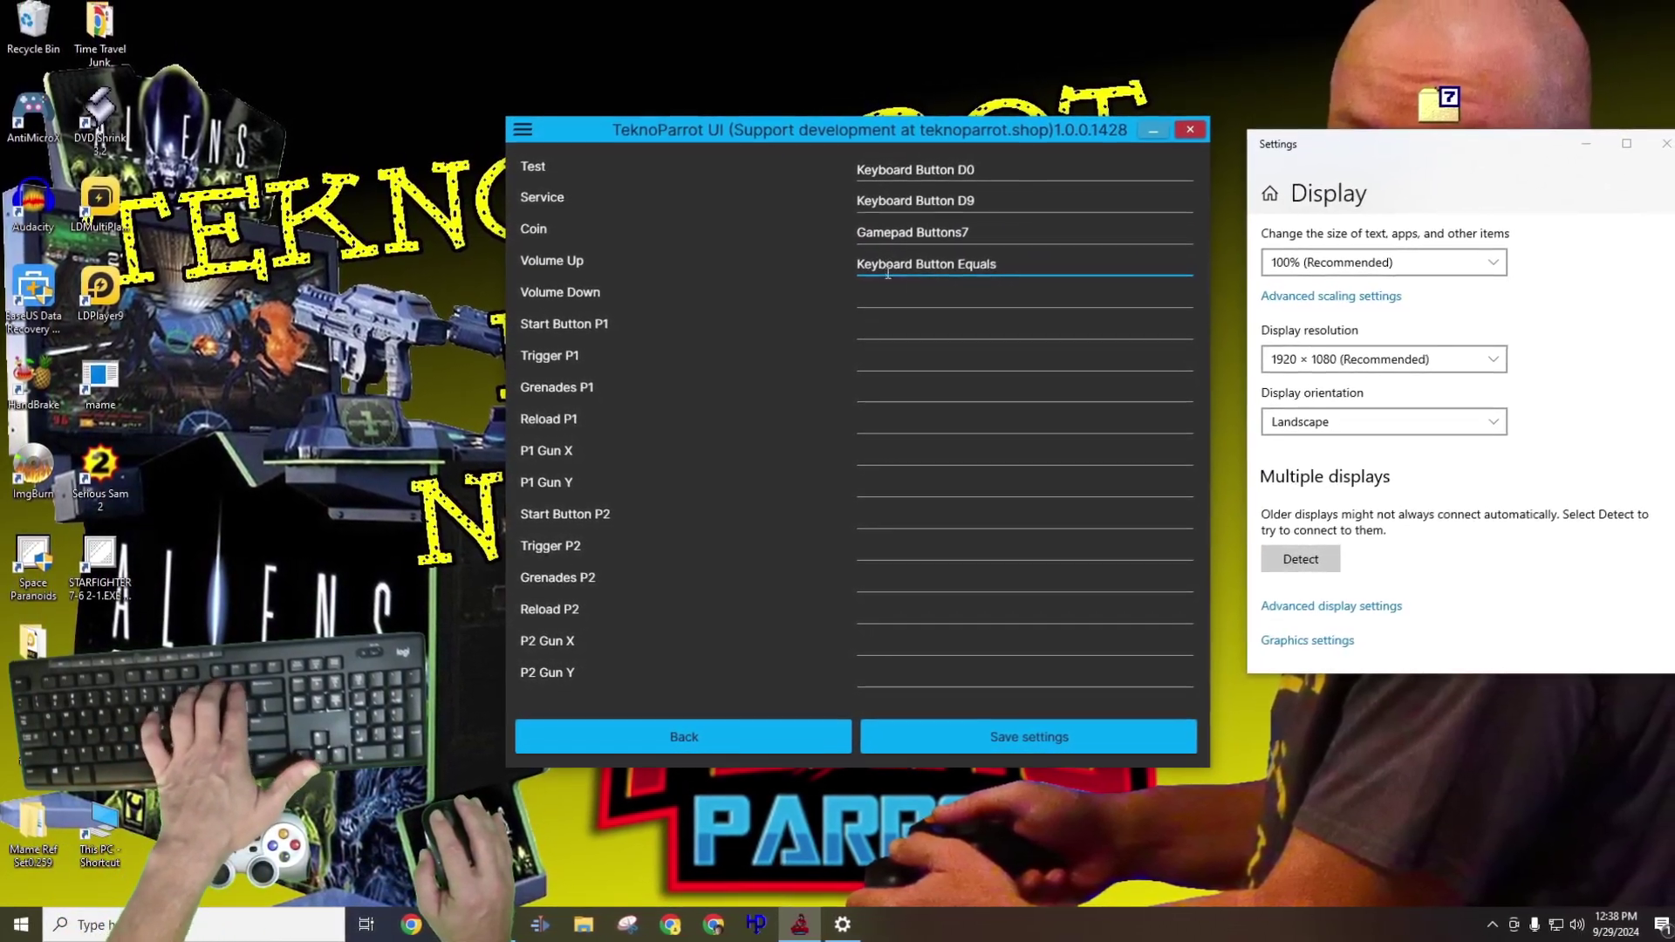
click(887, 301)
key(minus)
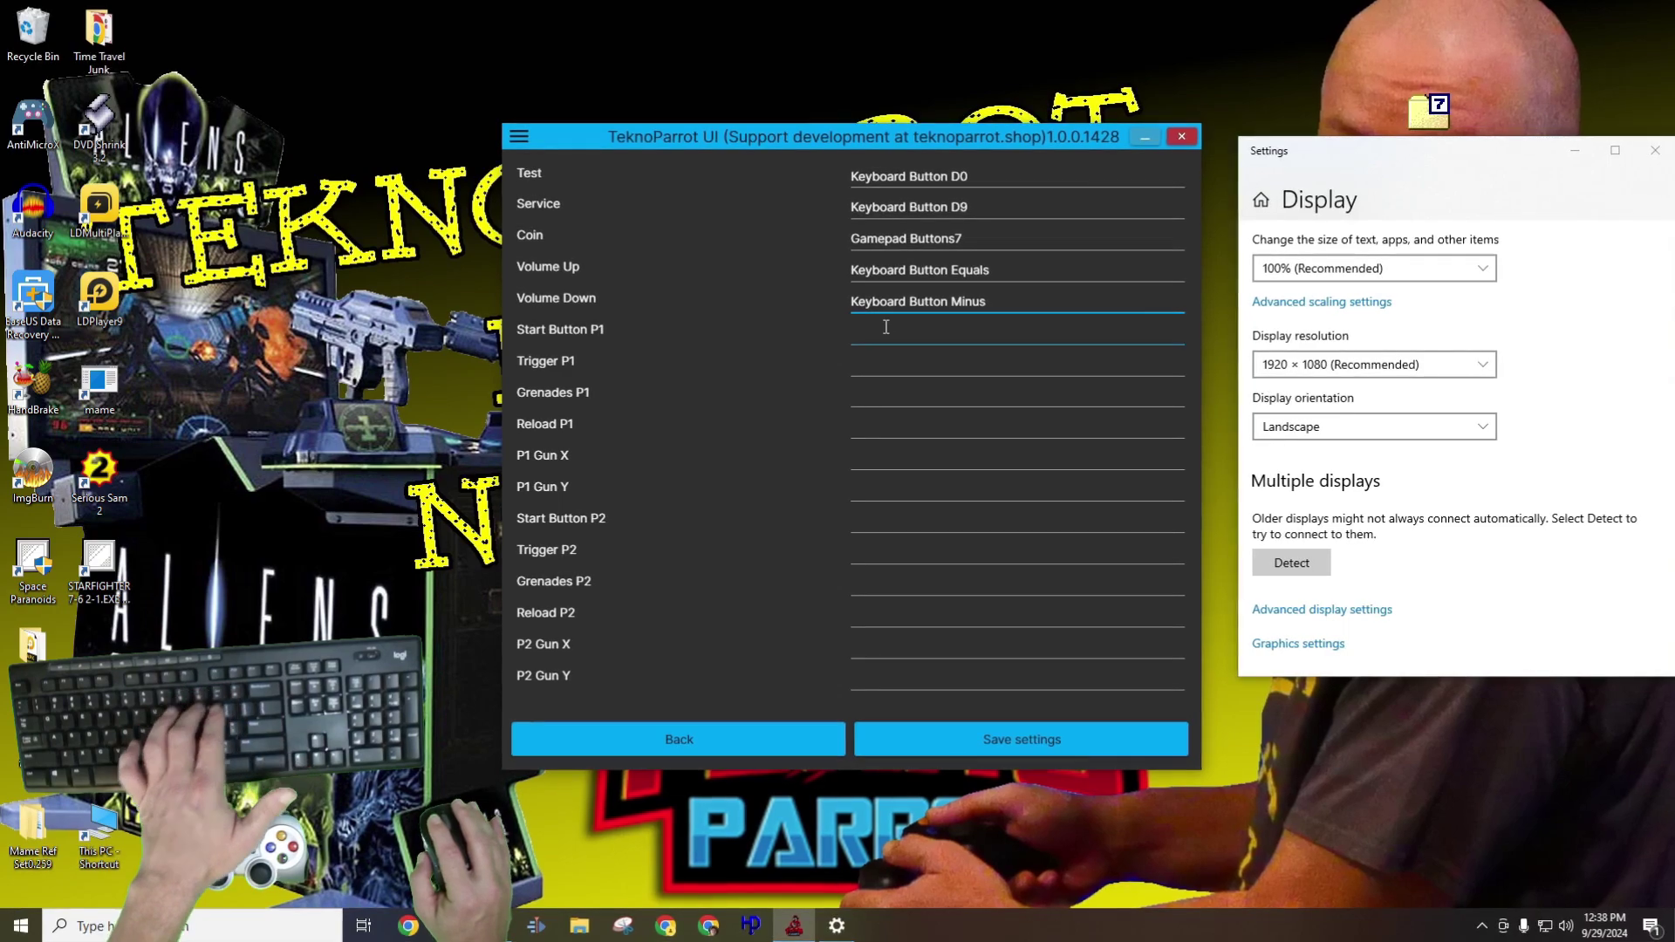
click(888, 326)
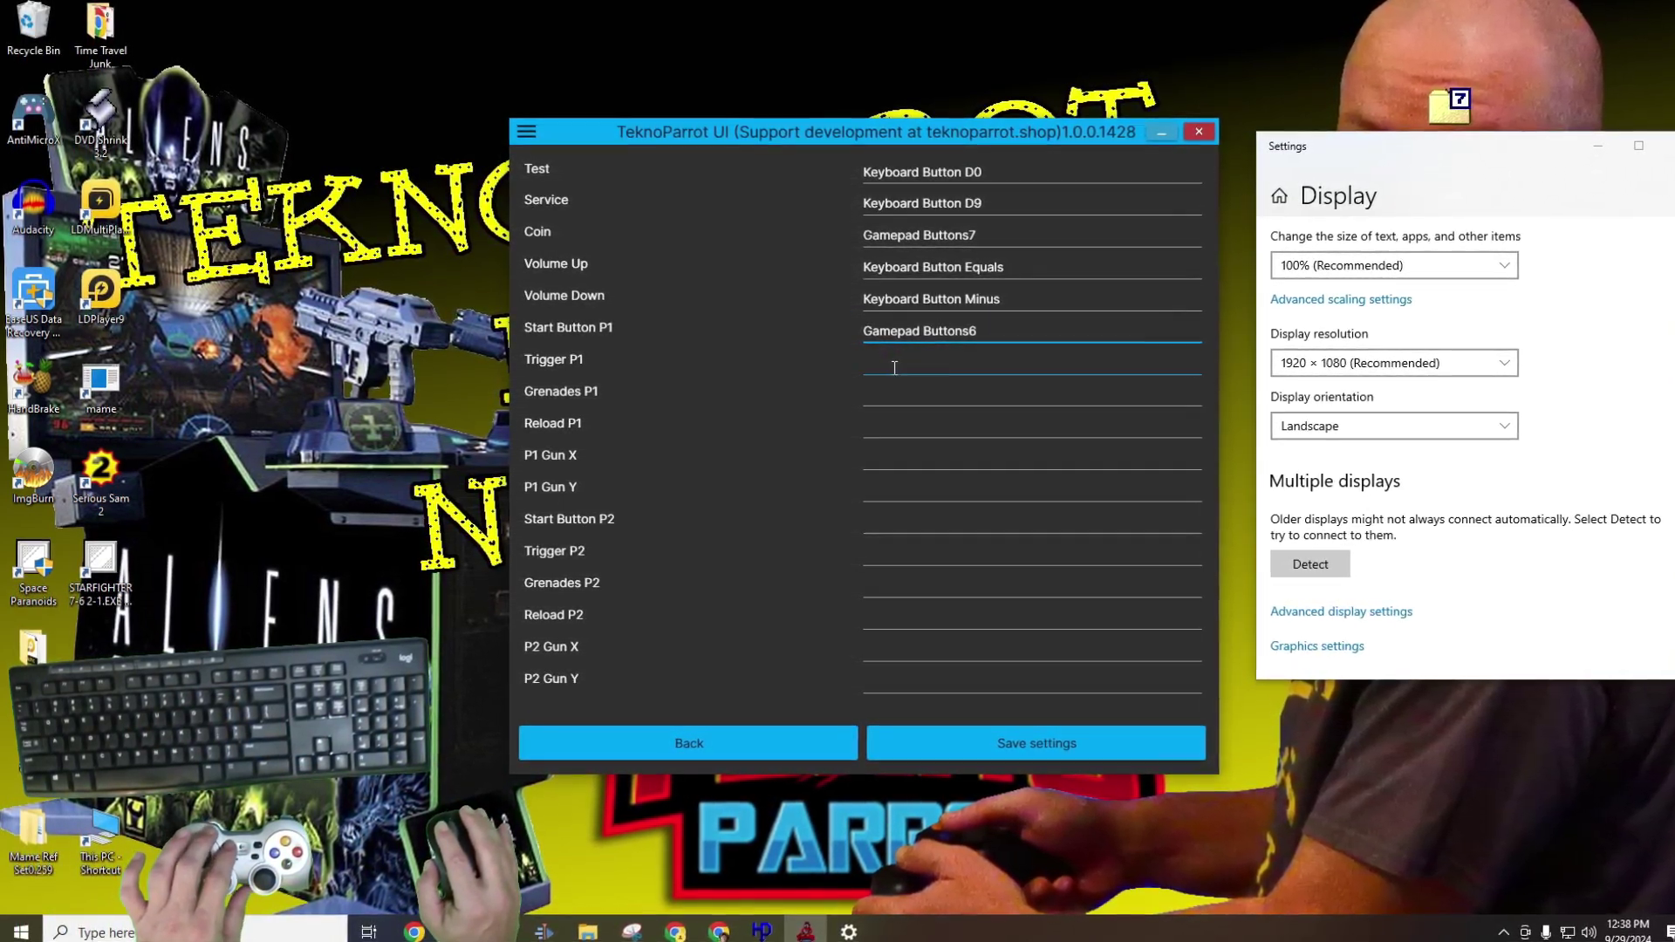
- Assign Trigger P1 to gamepad button 1, Grenades P1 to button 3 and Reload P1 to button 0, and bind the P1 Gun X and Y axes
click(896, 367)
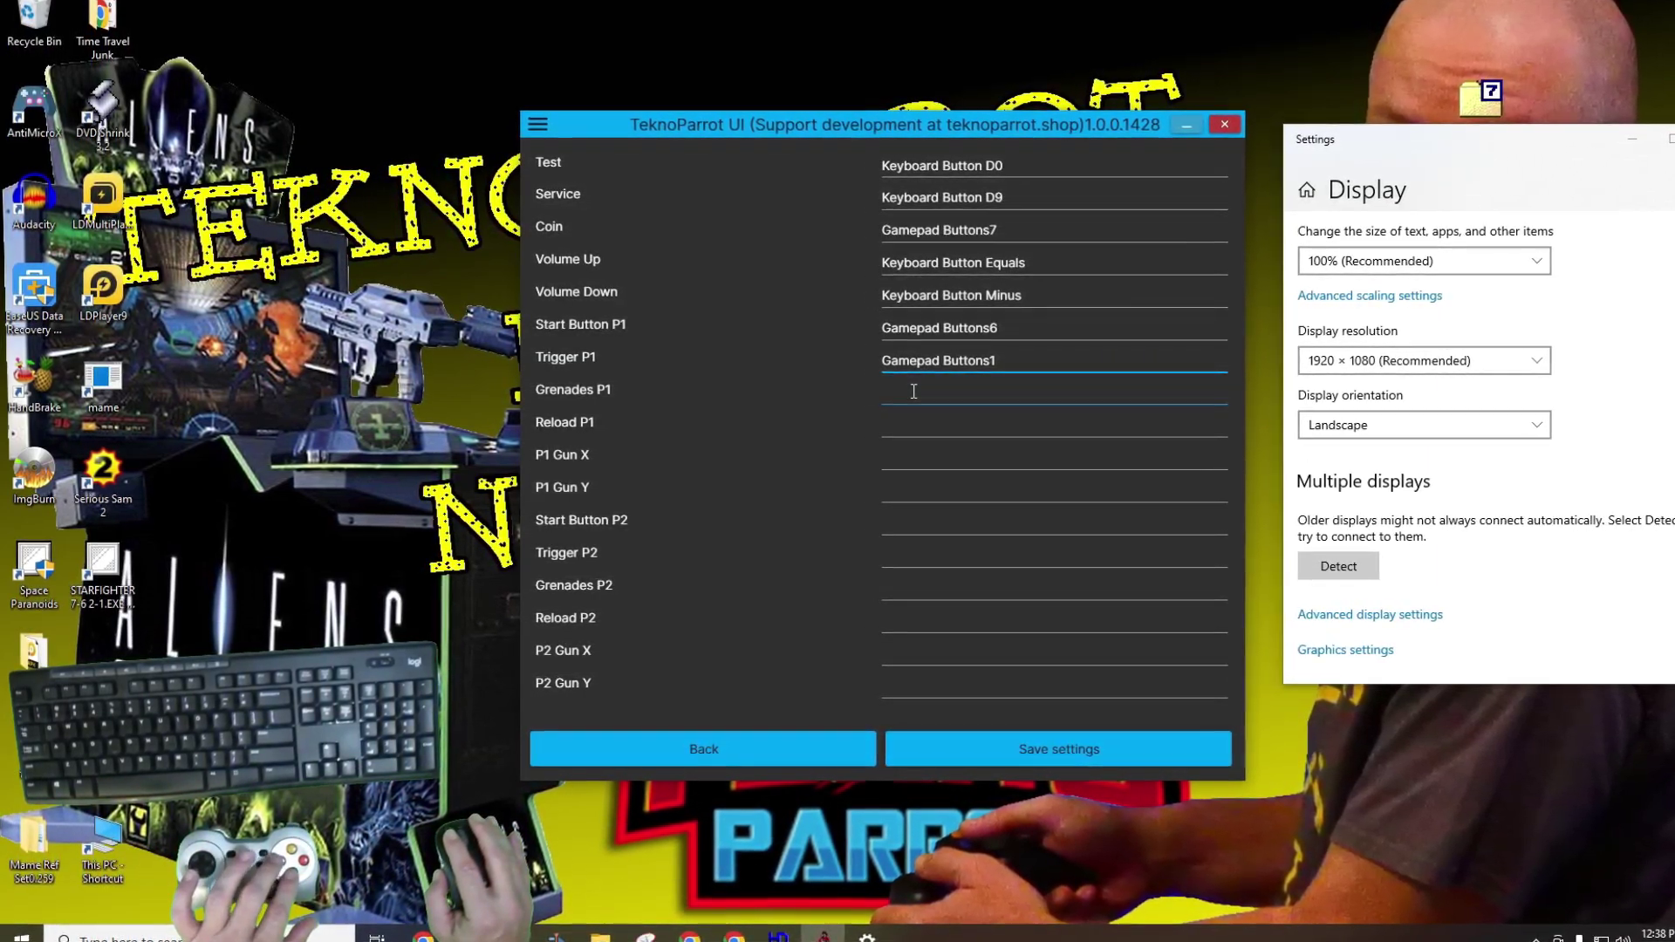
click(916, 391)
click(922, 418)
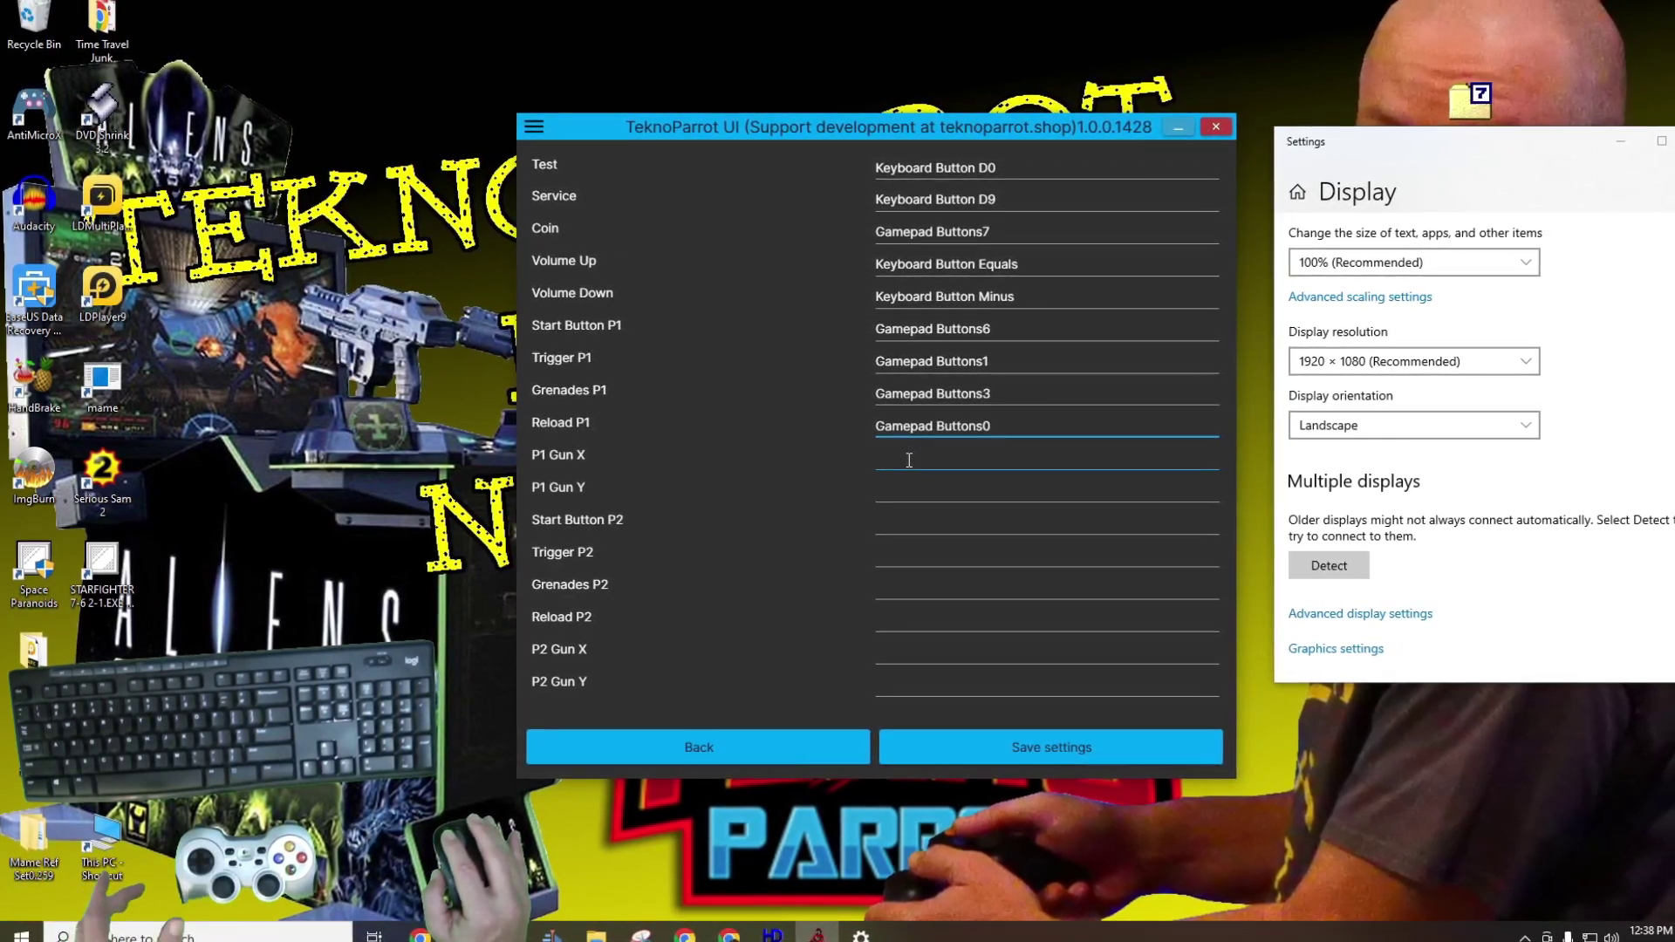
click(903, 459)
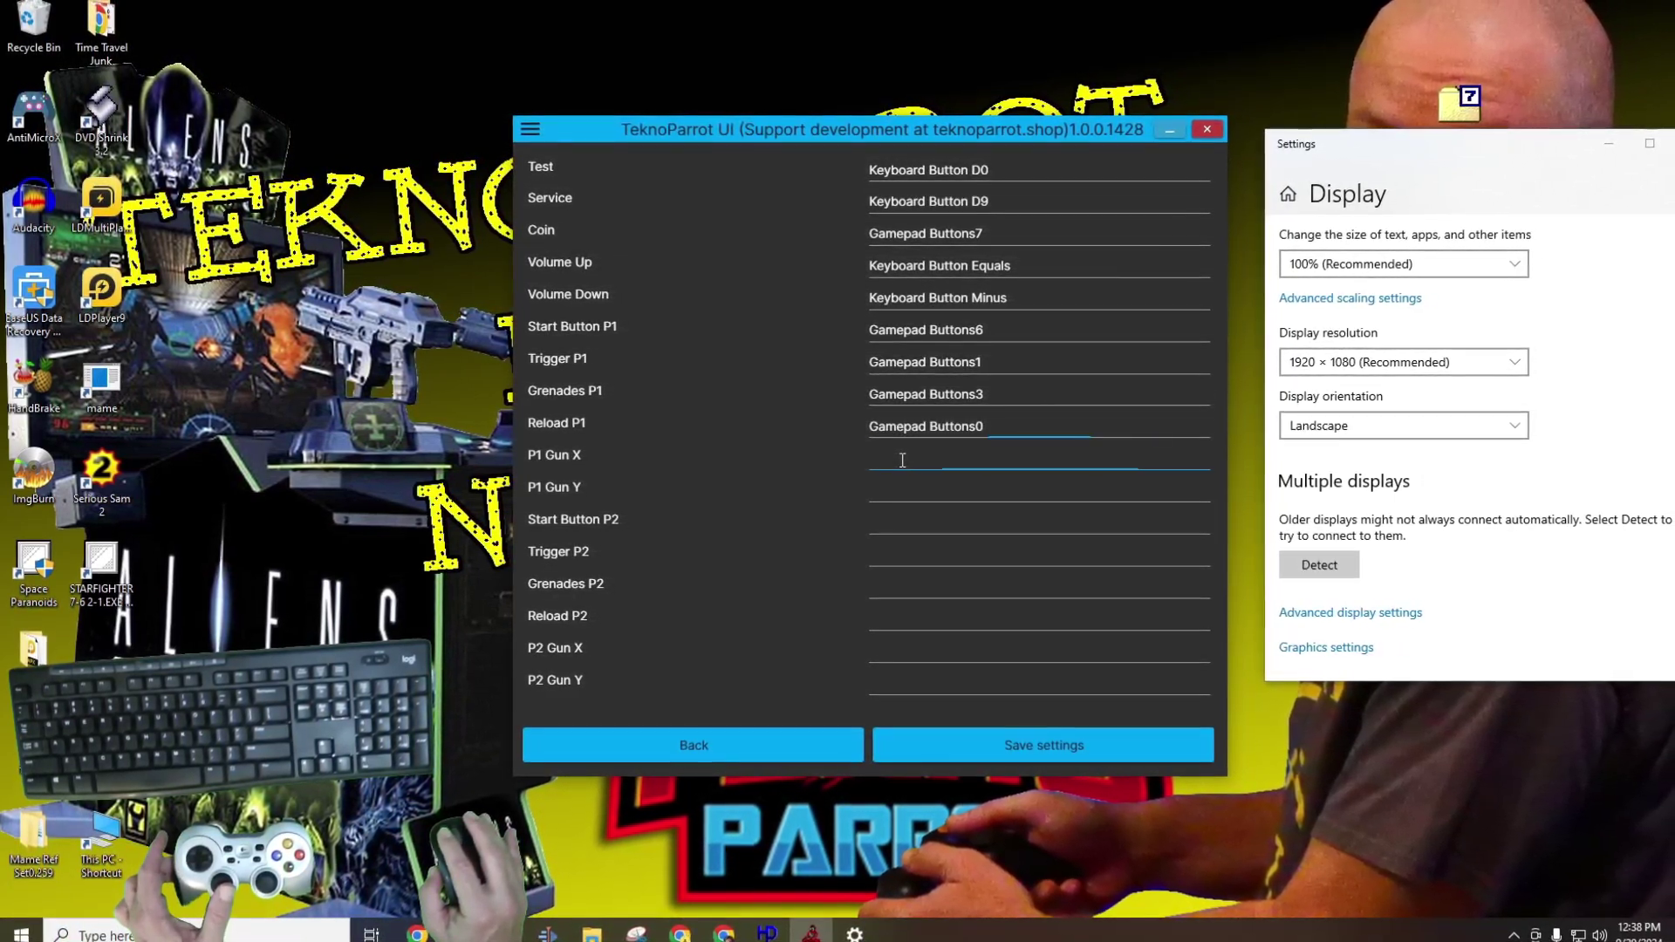
click(898, 490)
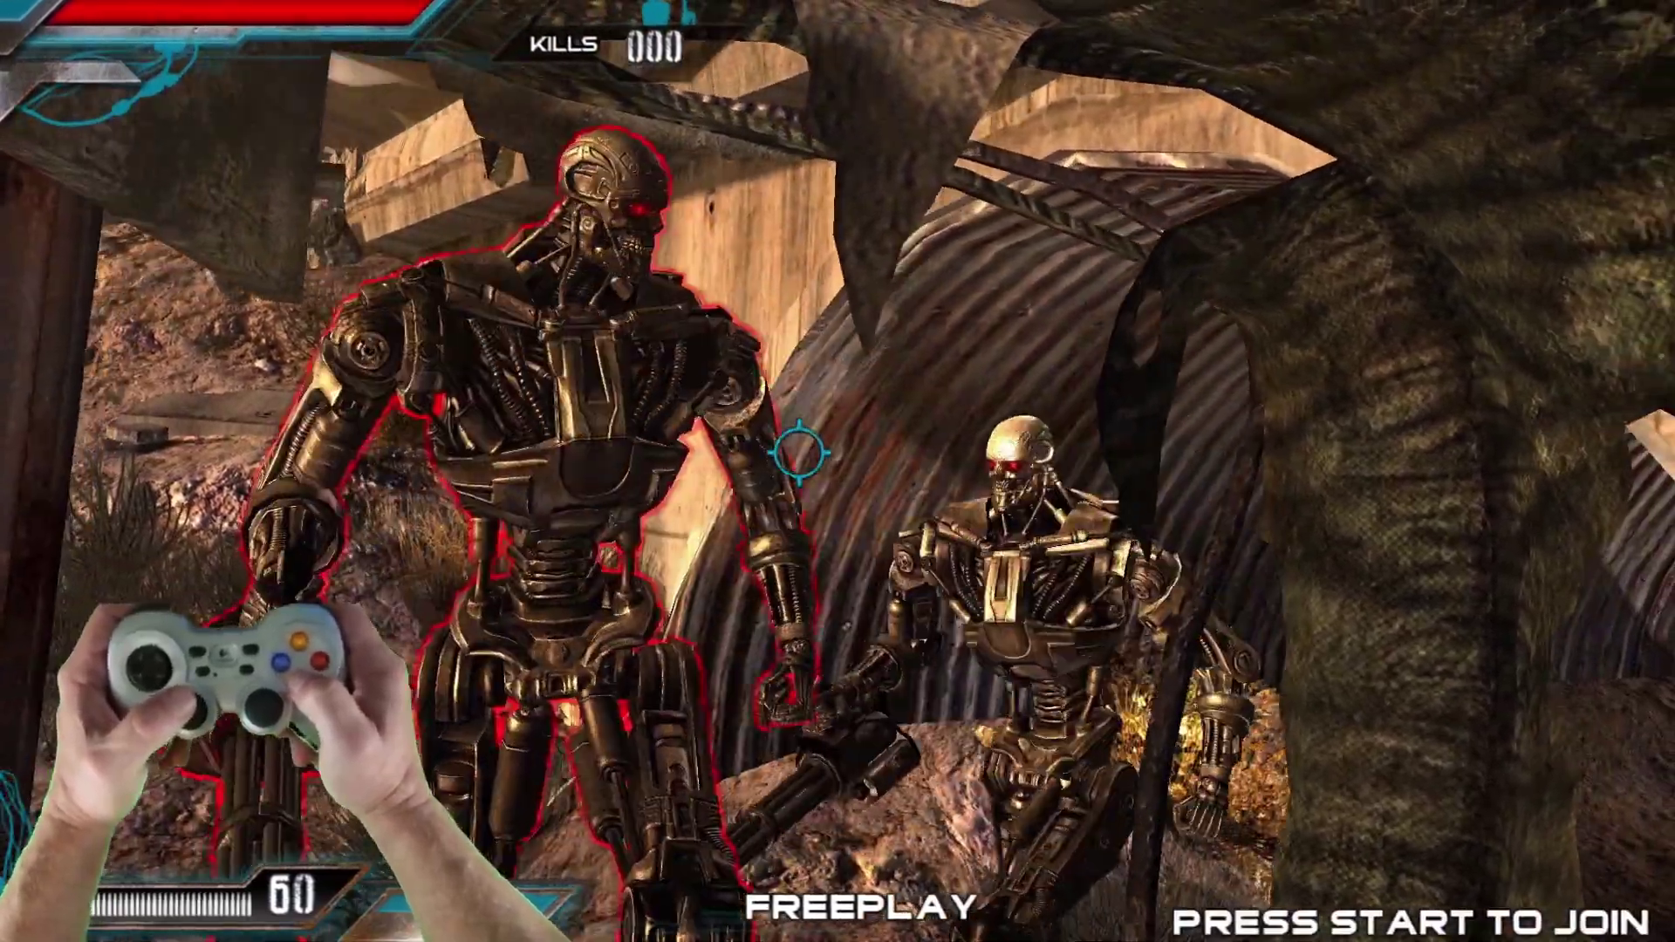
- Test aiming in Terminator Salvation with the gamepad
mouse_move(800, 451)
mouse_down()
mouse_move(654, 474)
mouse_move(636, 459)
mouse_move(634, 481)
mouse_move(1077, 549)
mouse_move(867, 486)
mouse_move(863, 586)
mouse_move(867, 542)
mouse_move(979, 568)
mouse_move(875, 584)
mouse_move(889, 619)
mouse_move(870, 442)
mouse_up()
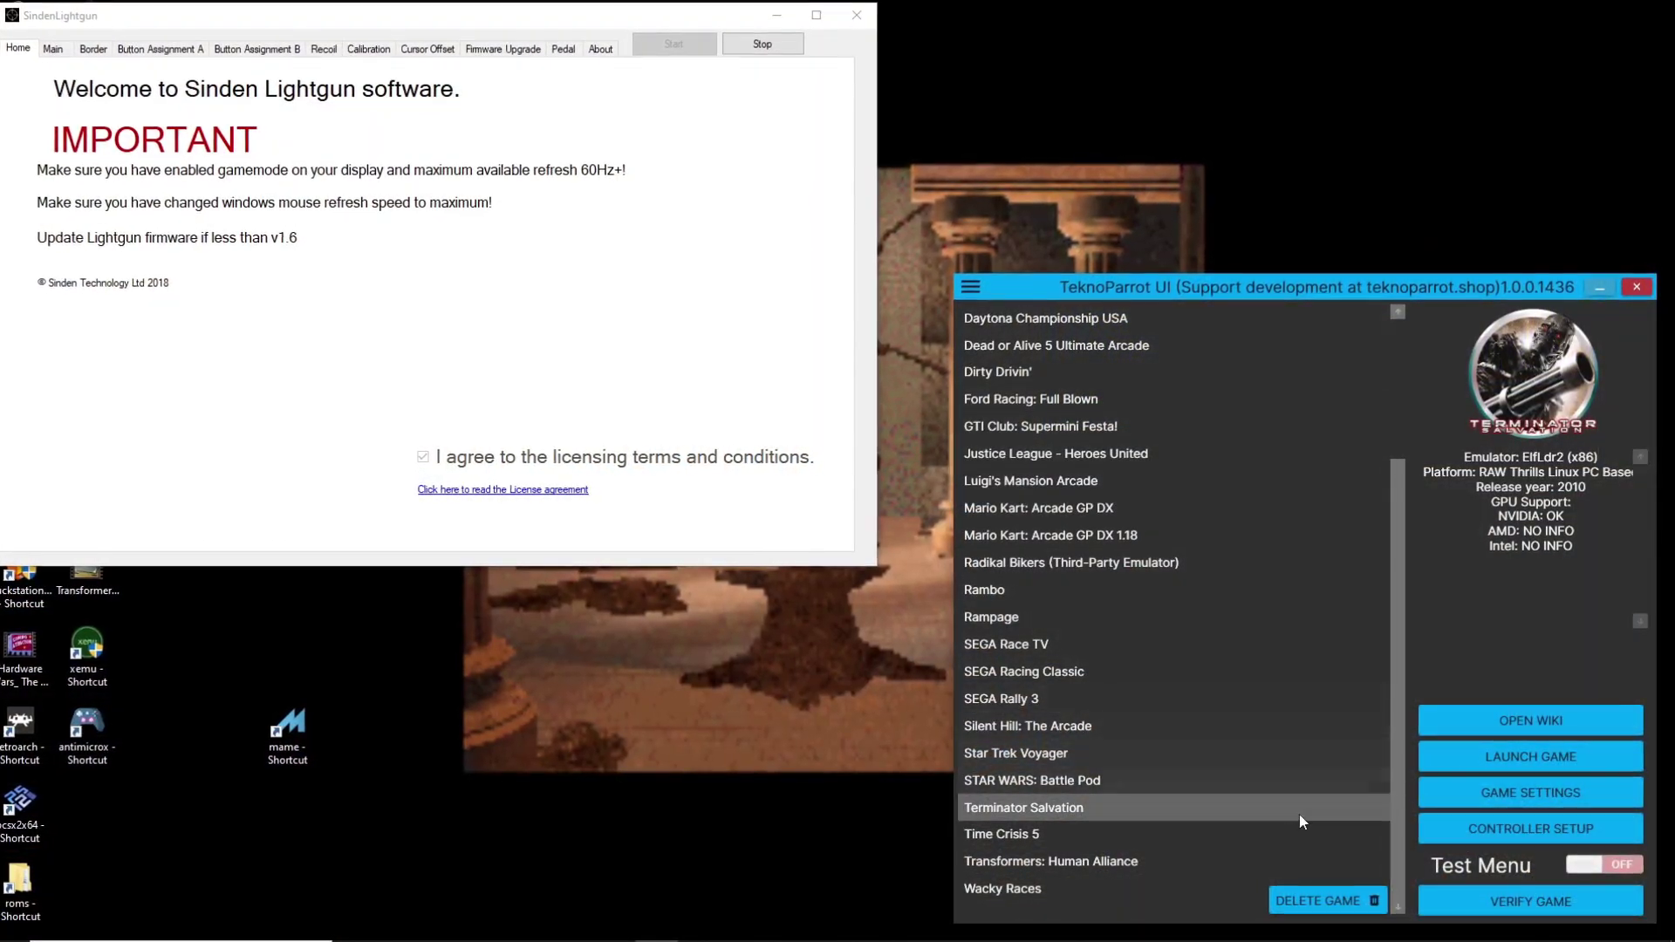
- Review Terminator Salvation's game settings and its Sinden light gun control assignments, including the devices offered for P1 Light Gun
click(1508, 796)
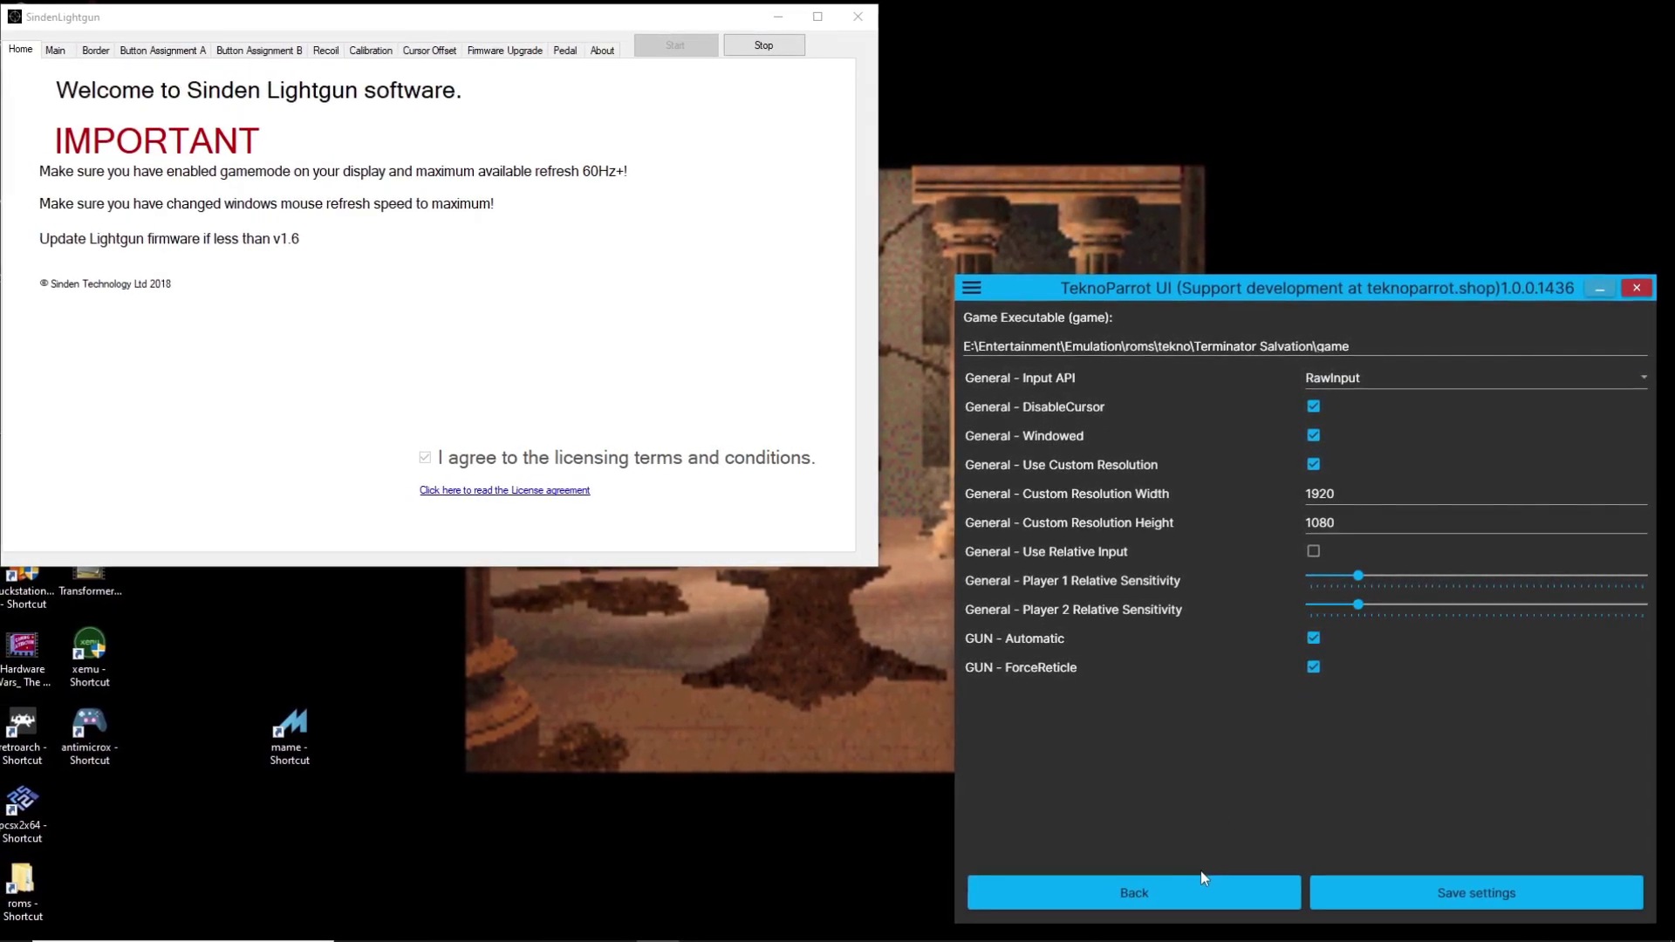
click(1181, 890)
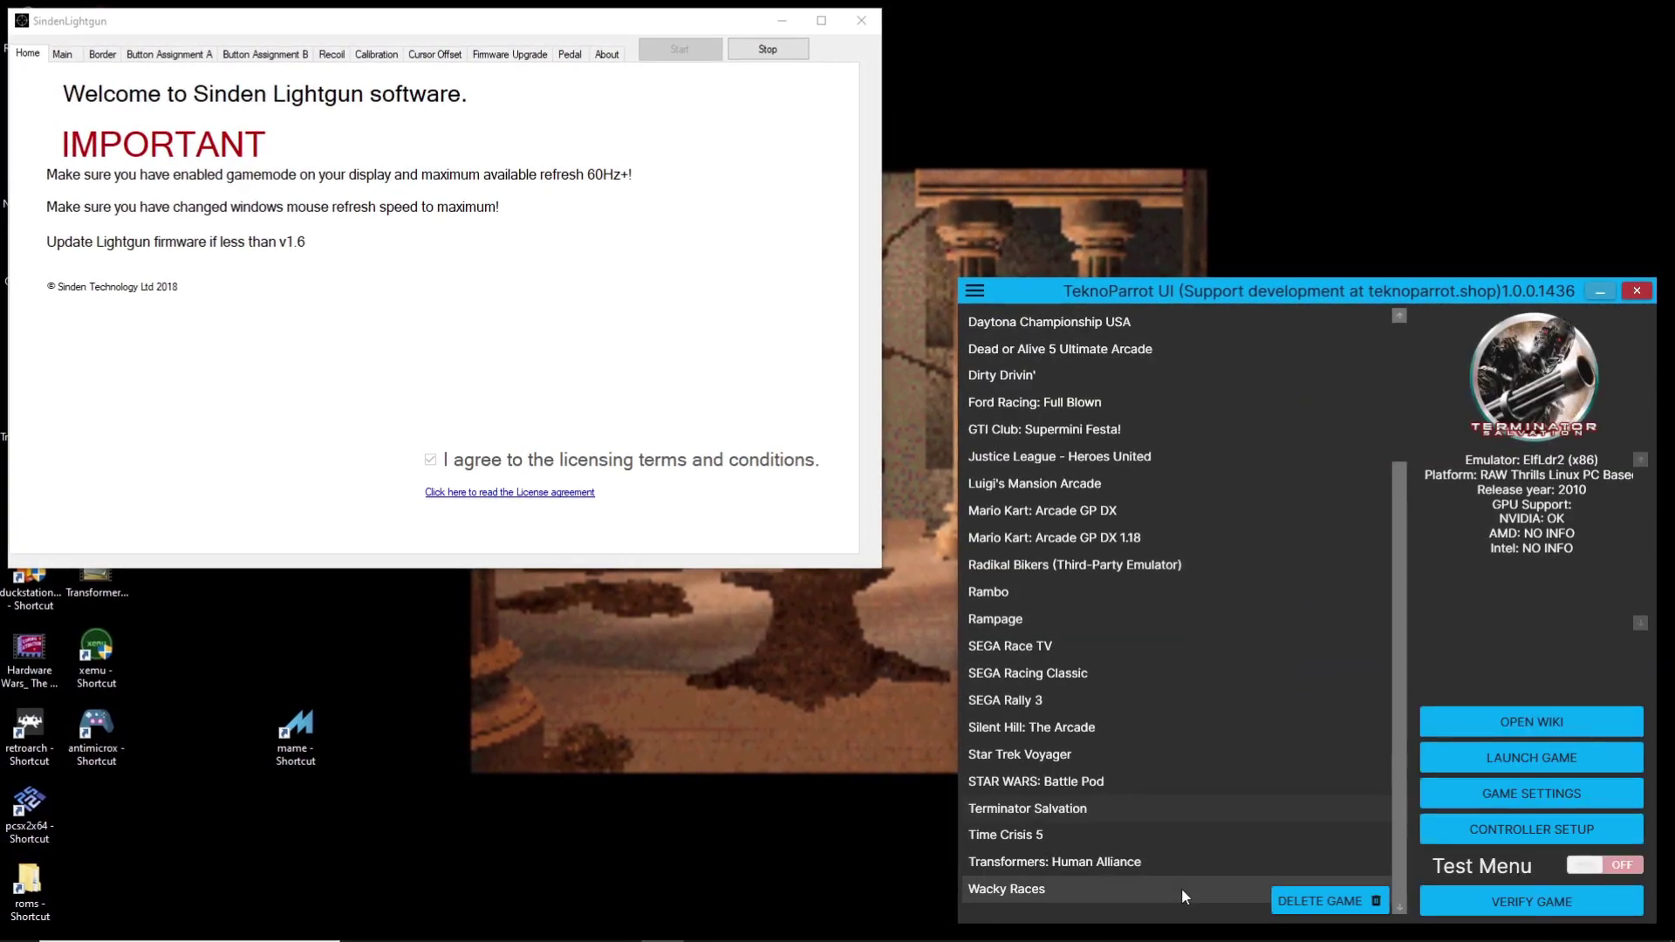
click(1448, 832)
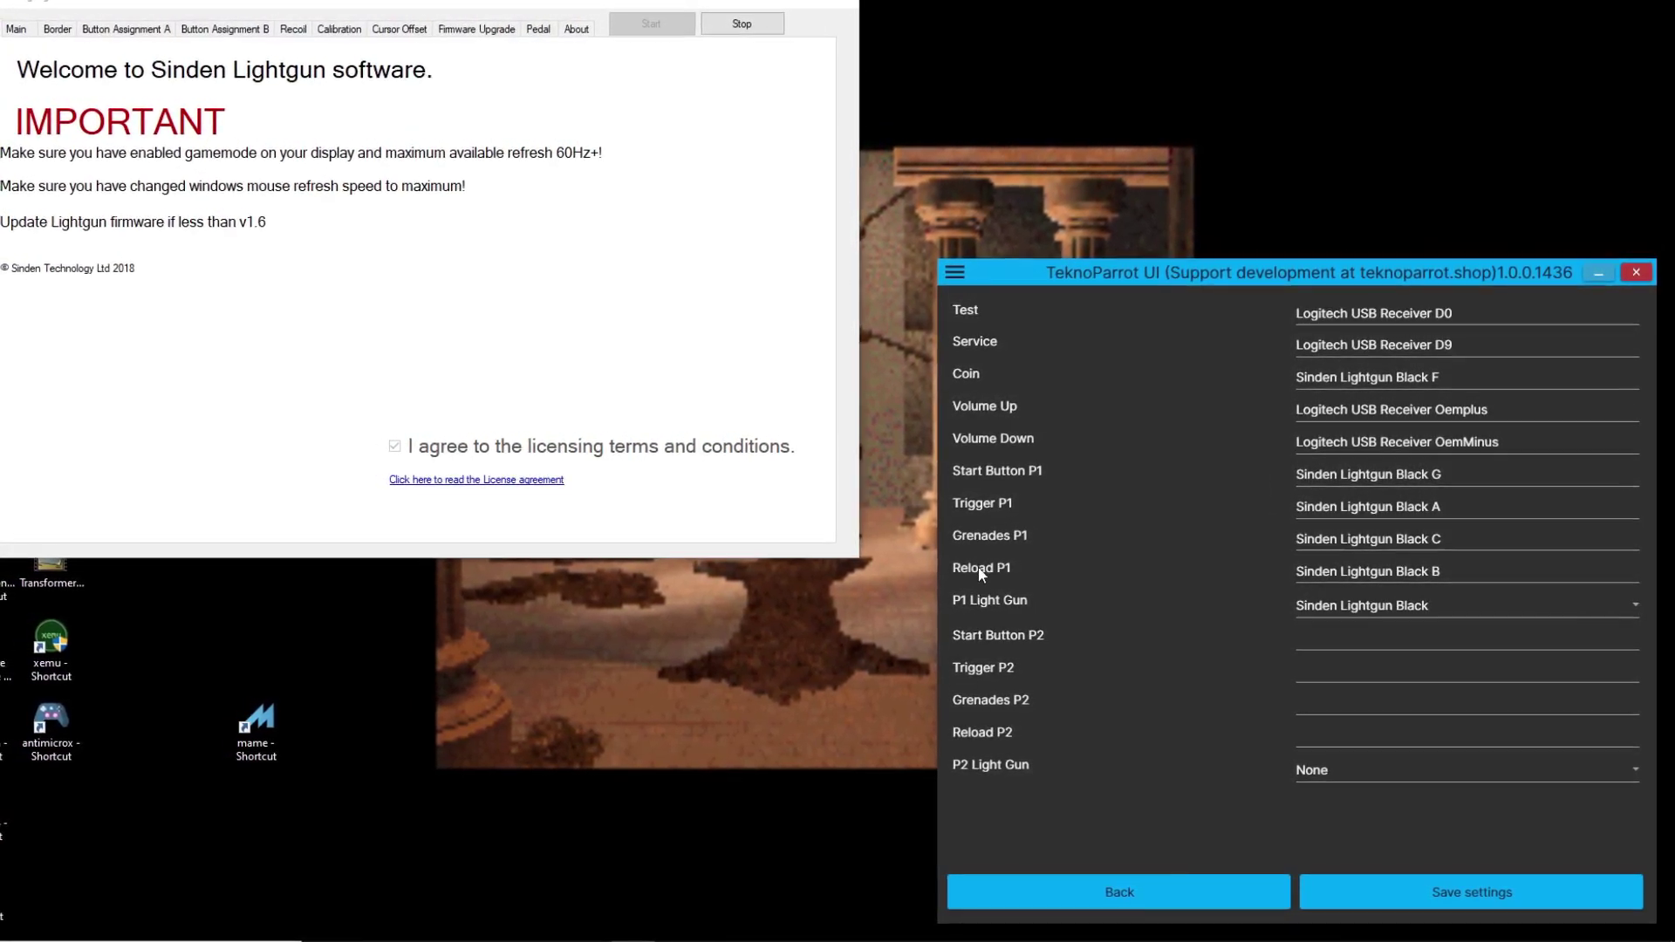
click(1507, 609)
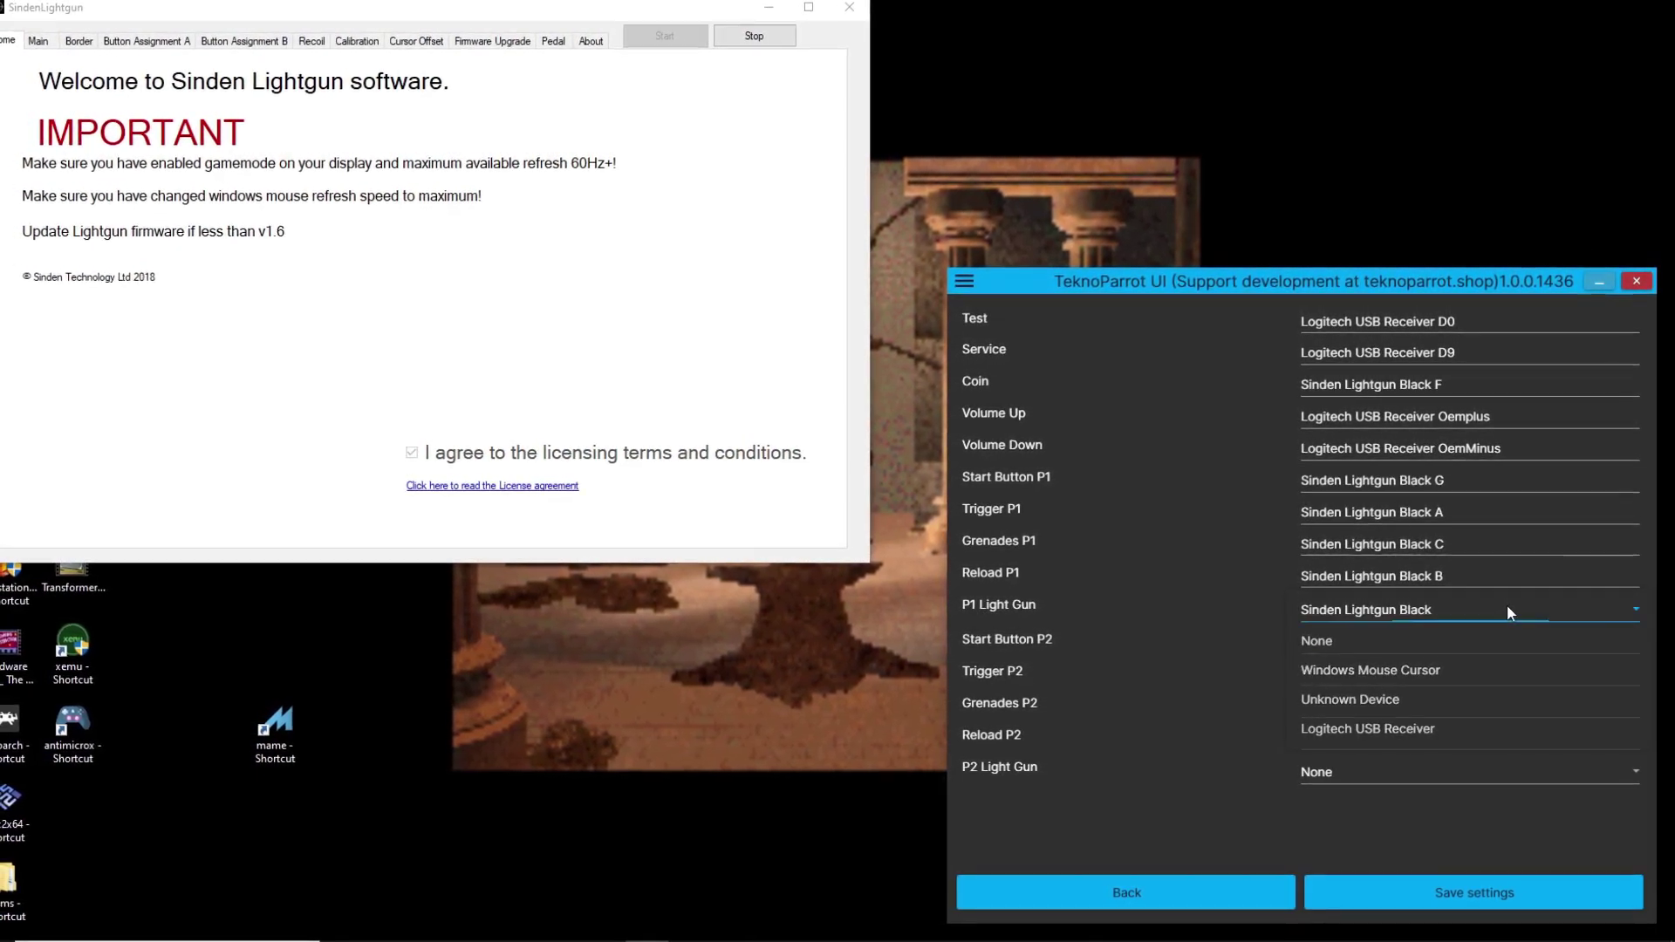
click(1505, 605)
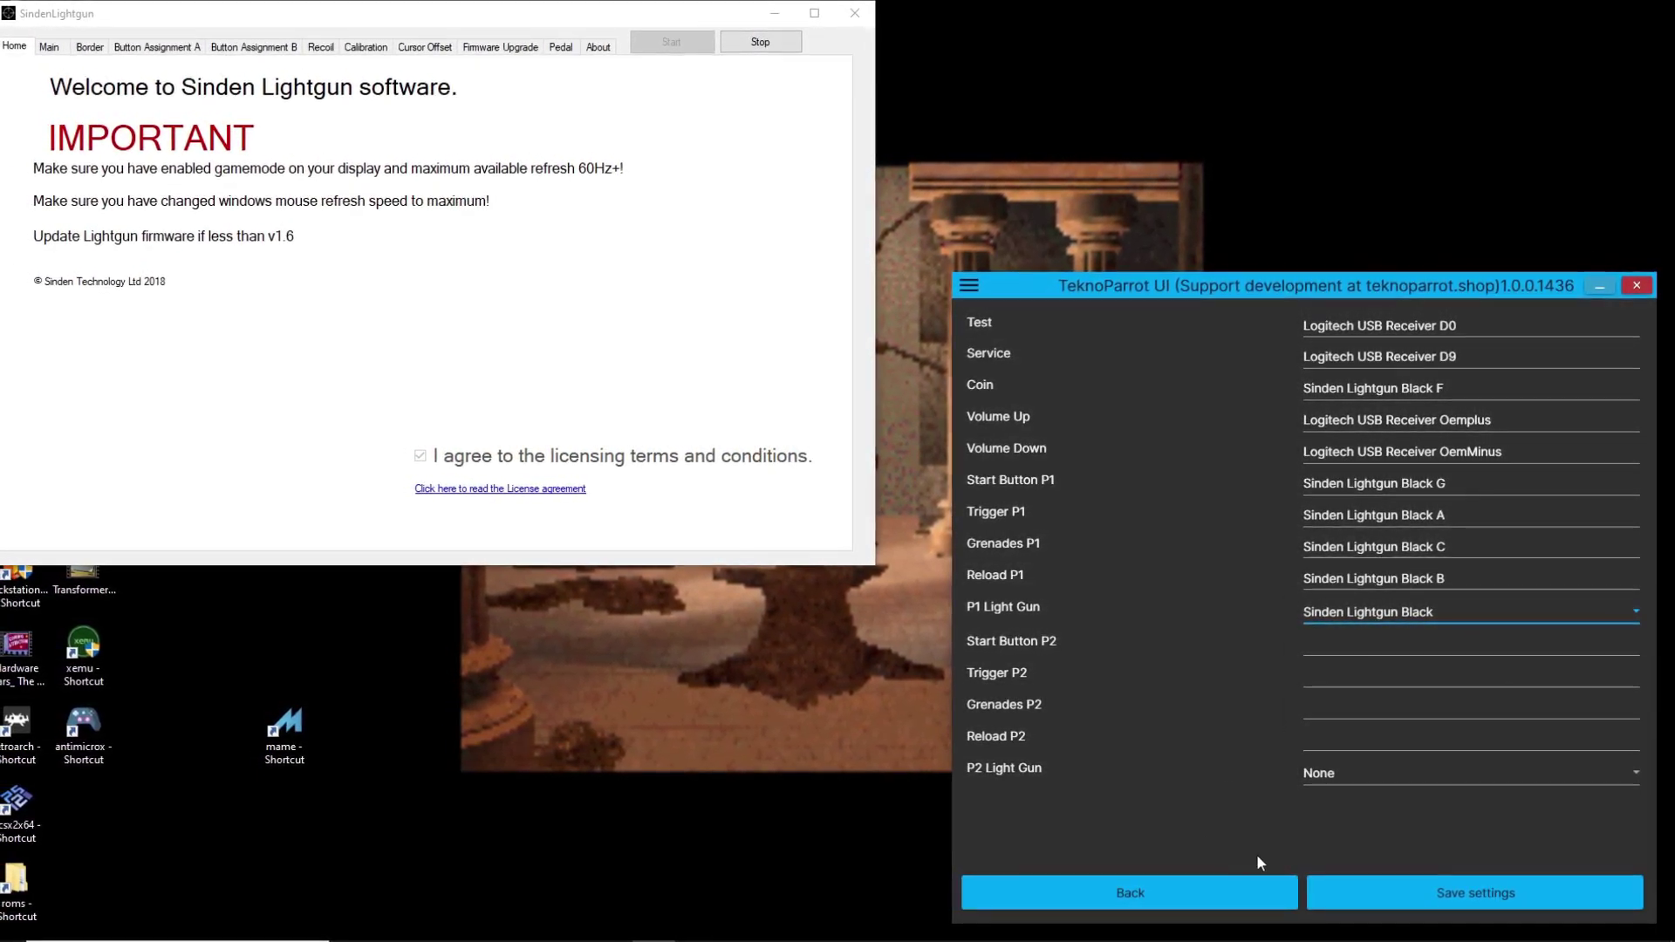
click(1164, 898)
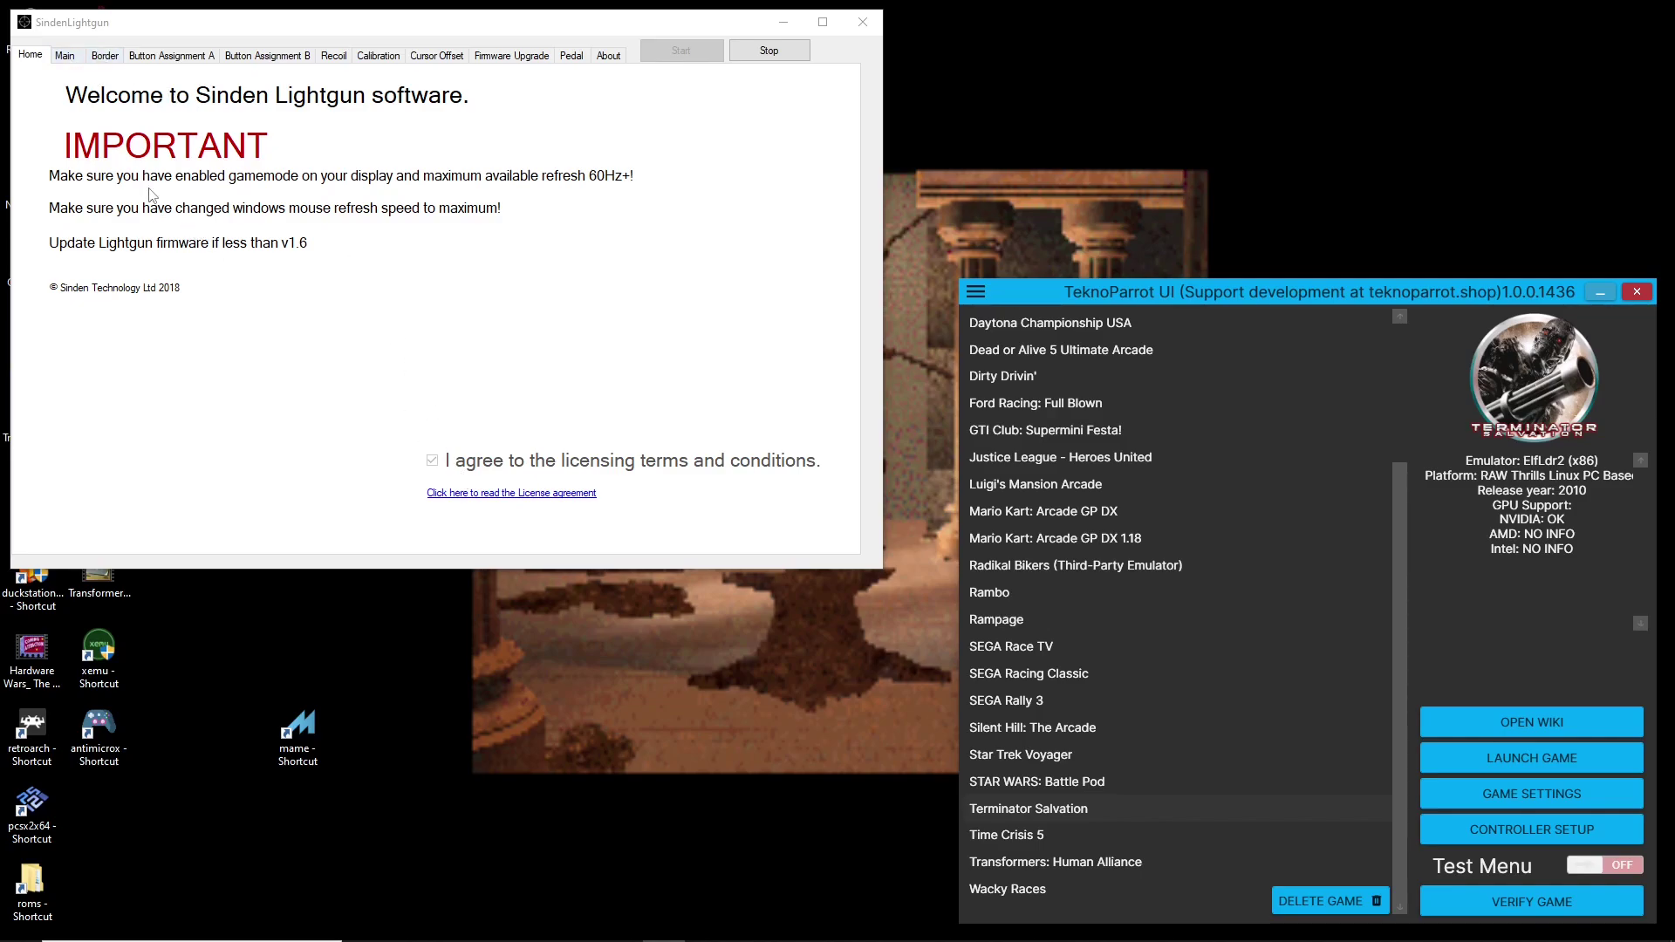
- In the Sinden Lightgun software, check the main camera settings and the firmware upgrade options for the connected gun
click(66, 56)
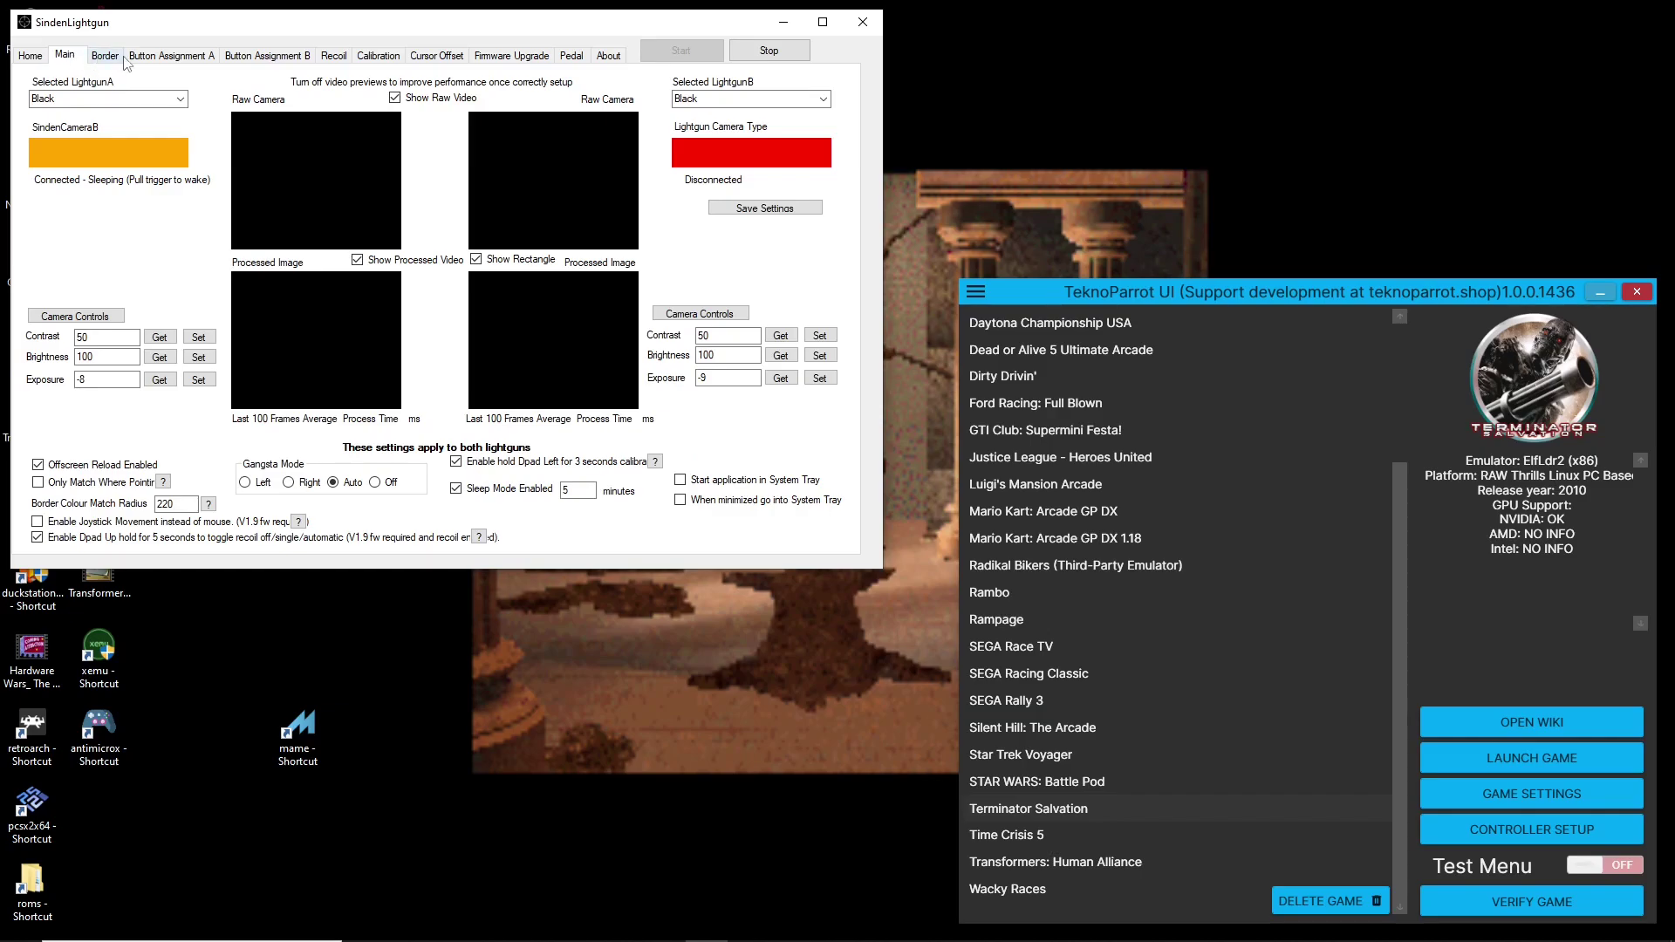
click(501, 58)
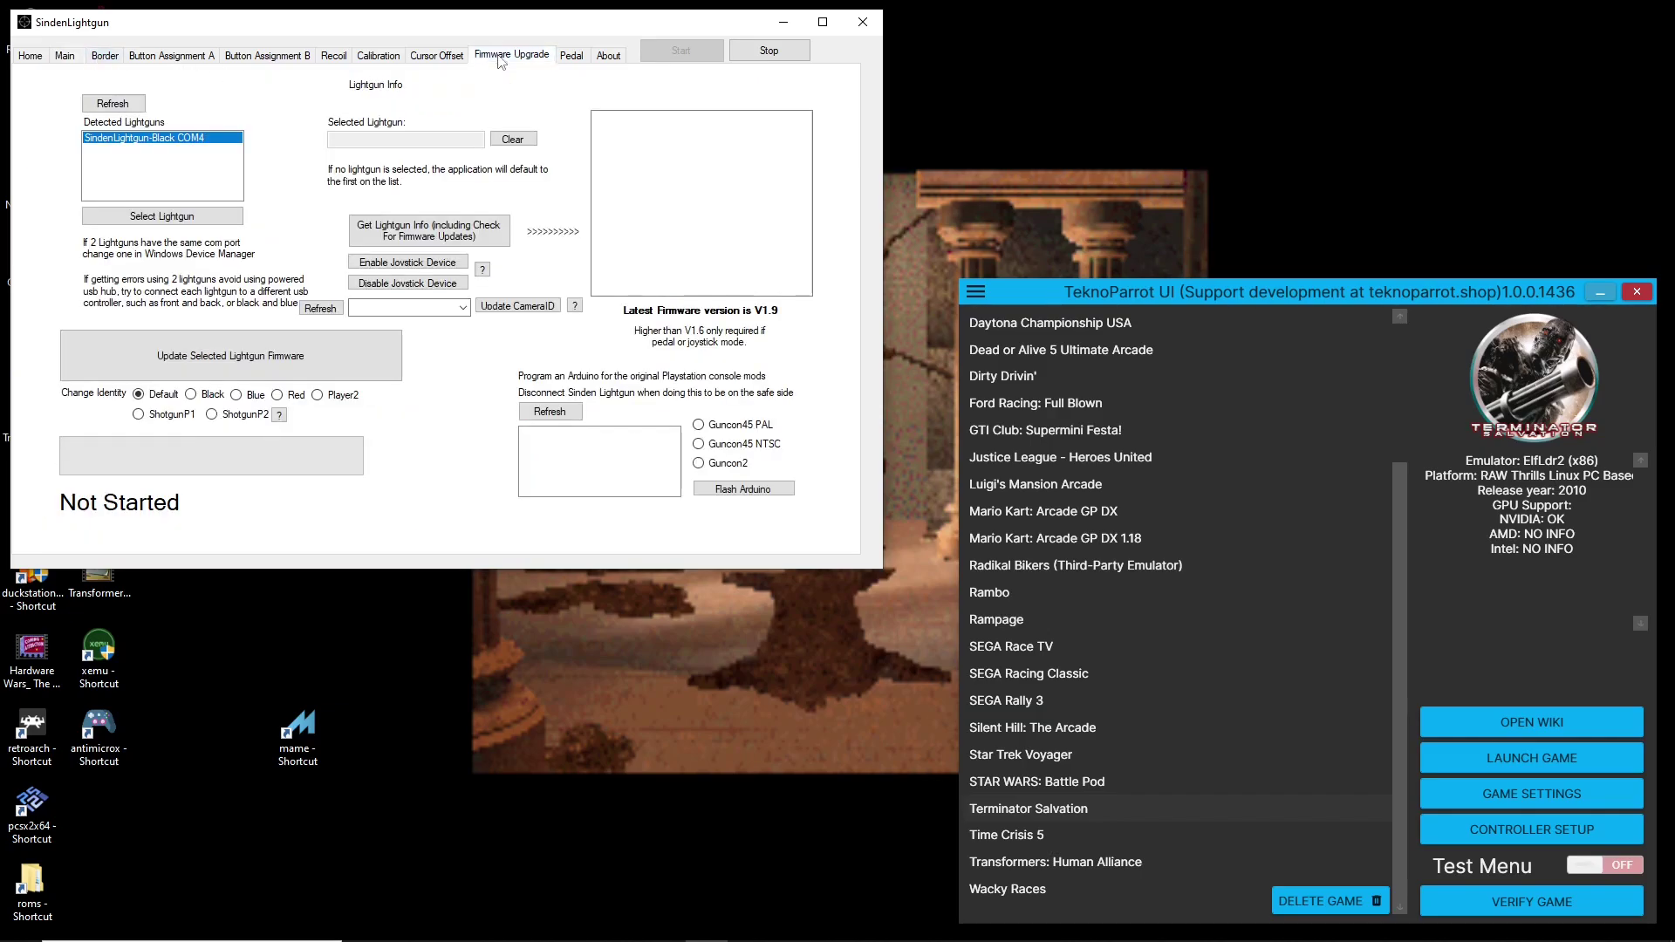
click(65, 56)
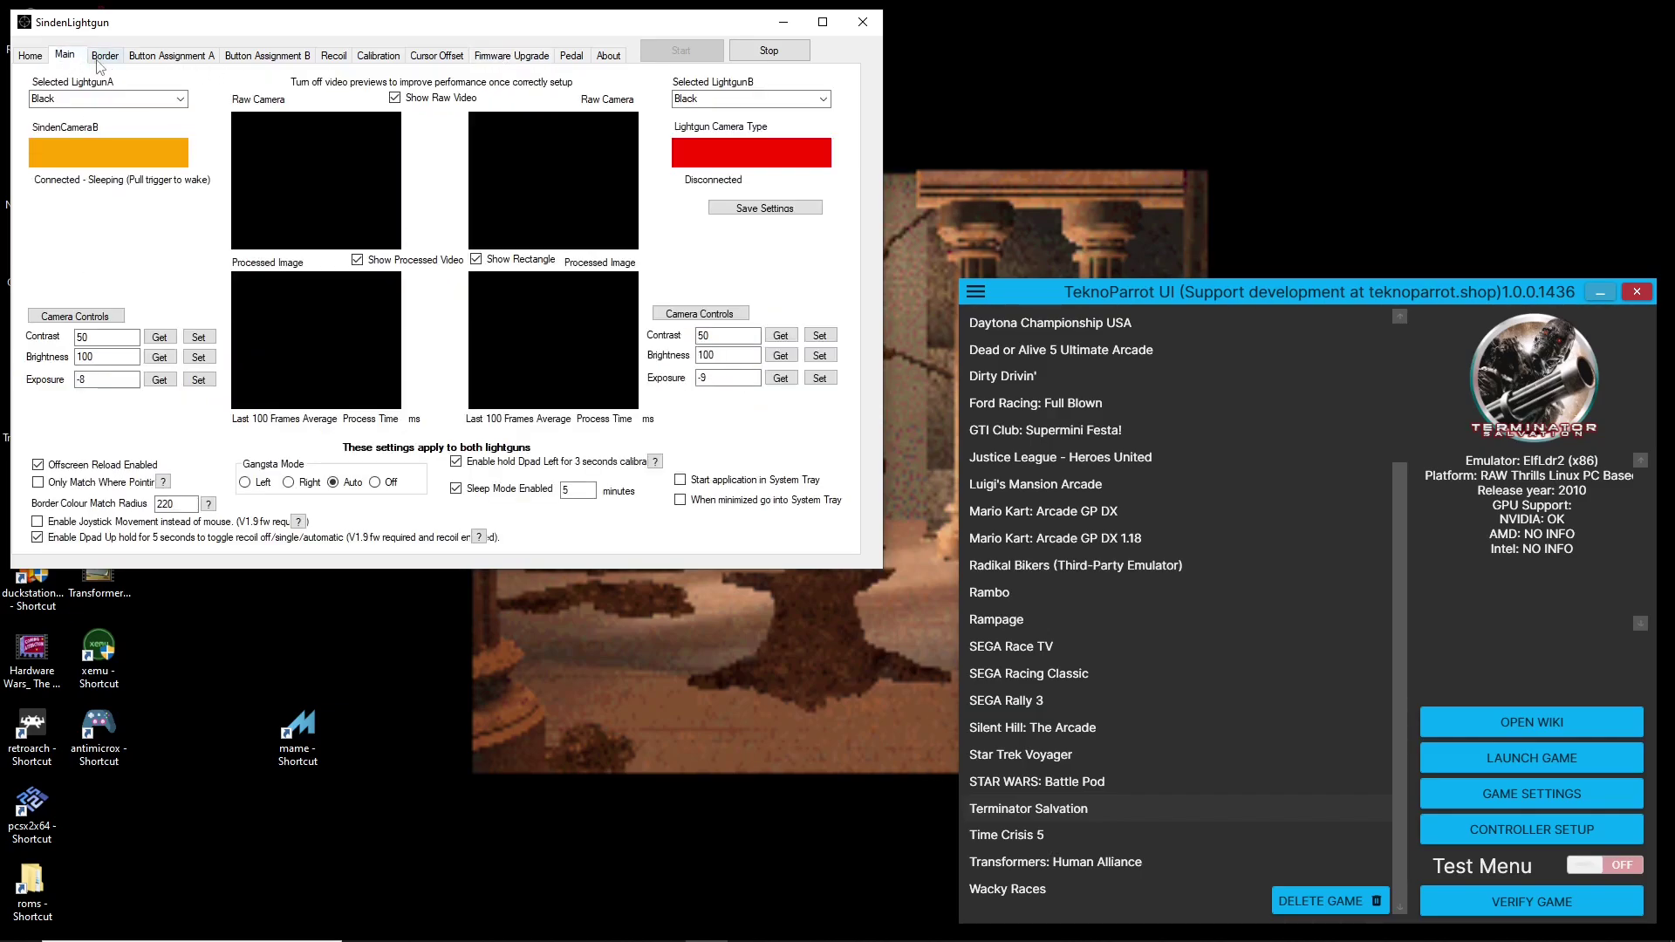
- Turn on the Sinden Lightgun screen border, keeping the existing primary and outer border settings
click(103, 58)
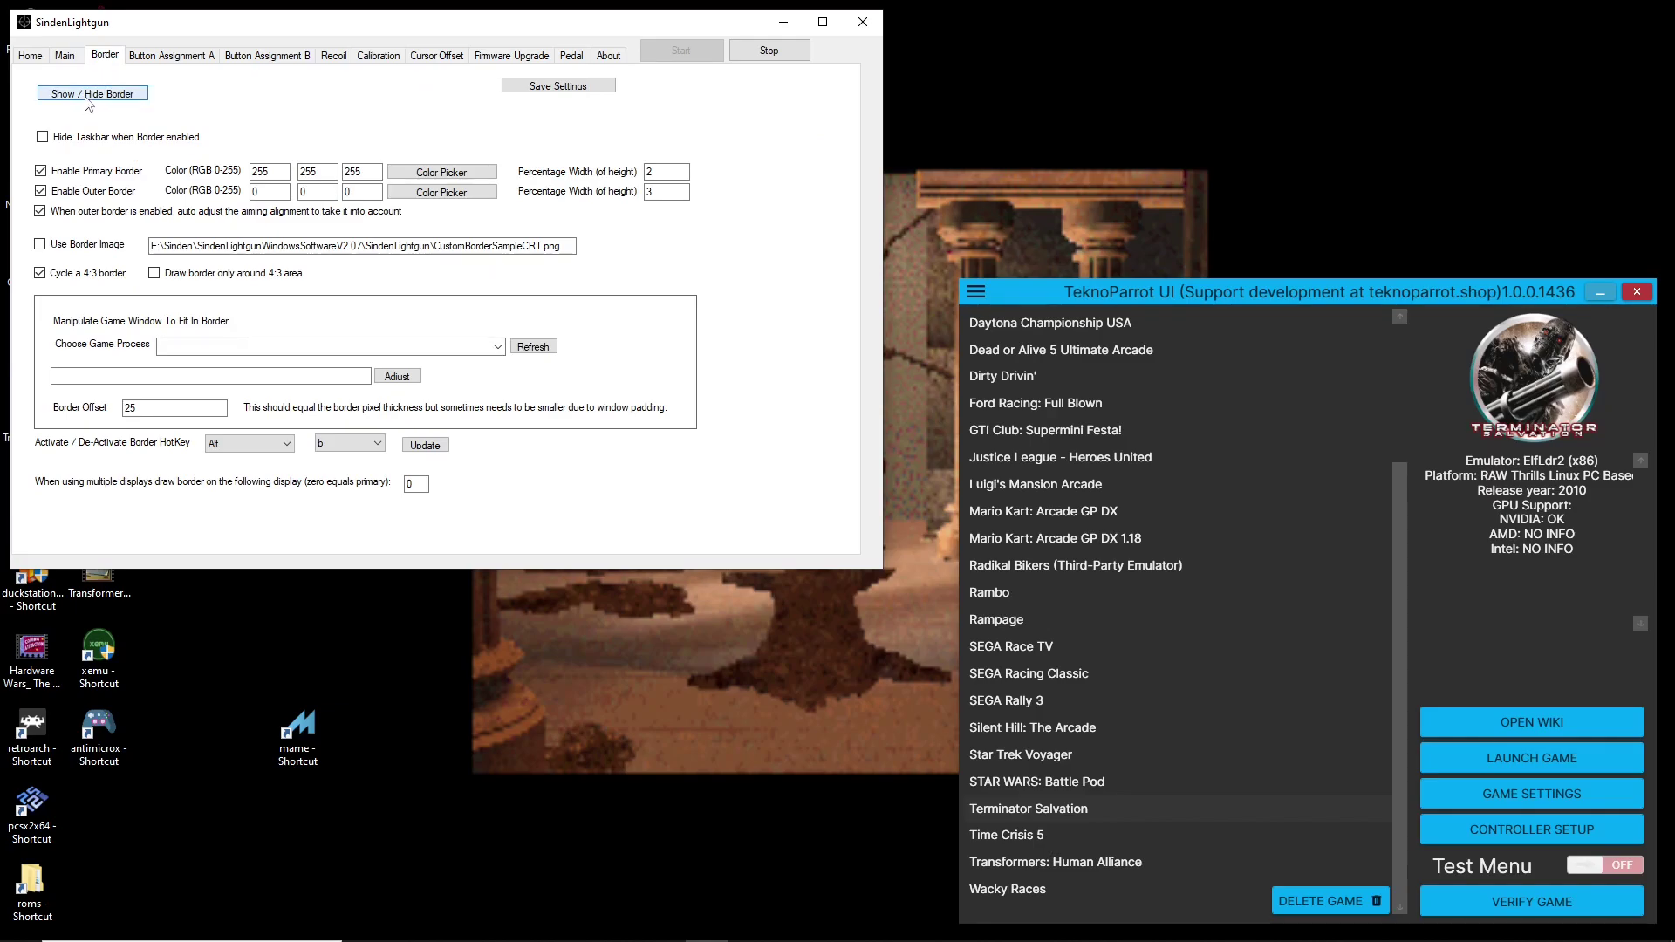
click(86, 98)
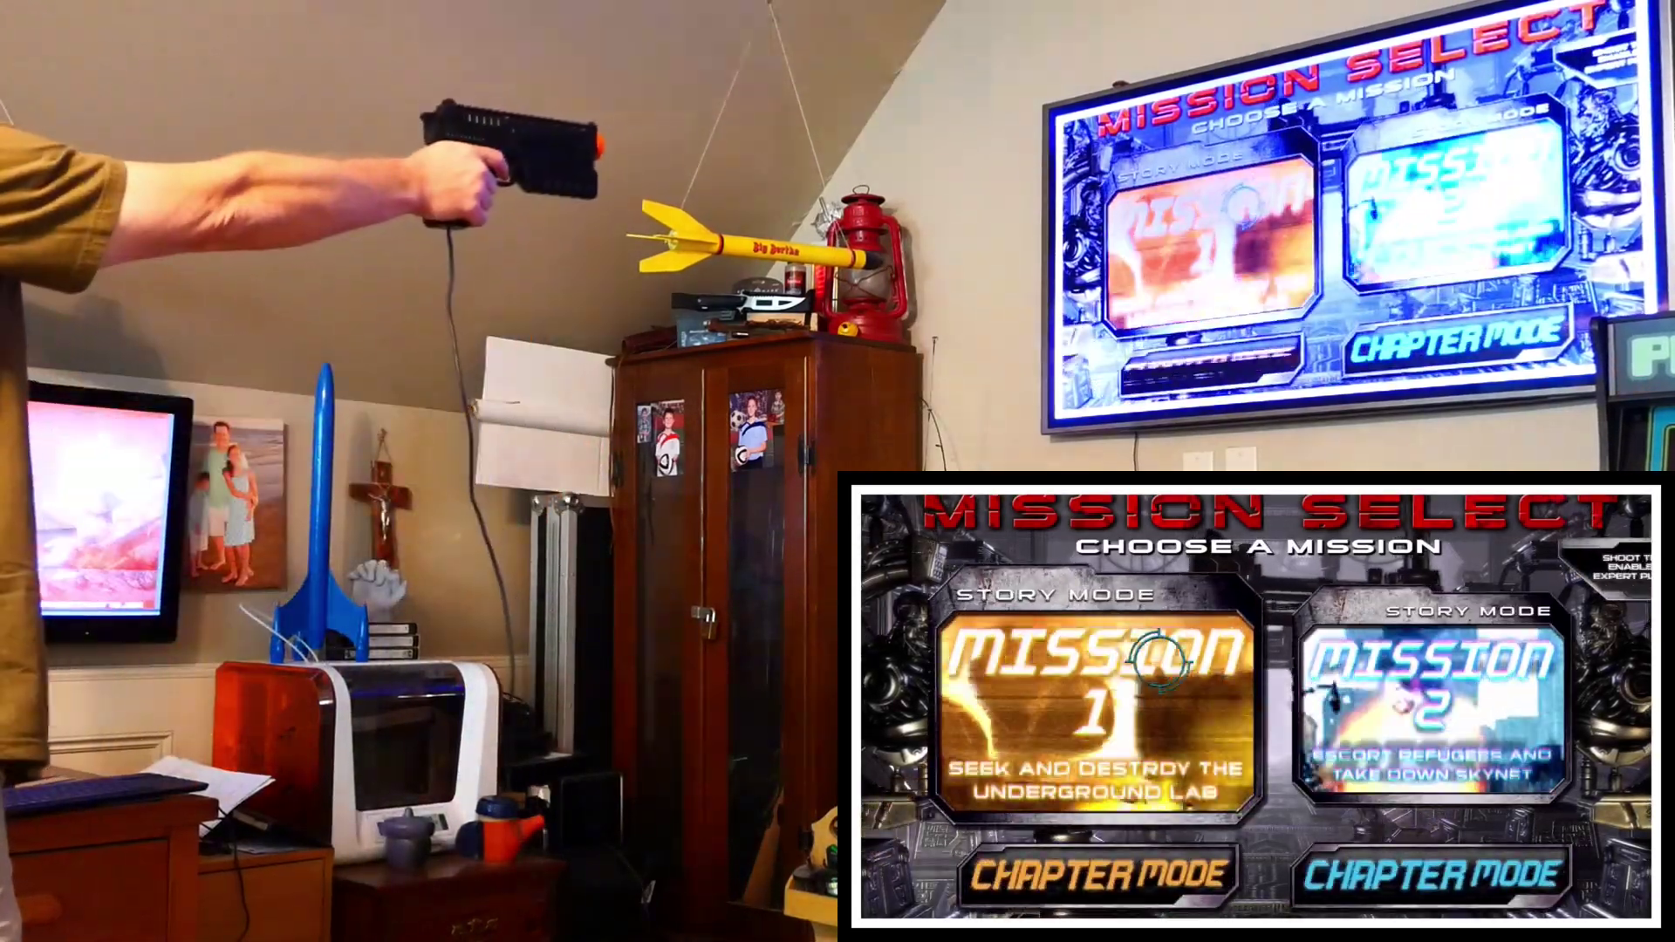
click(1094, 698)
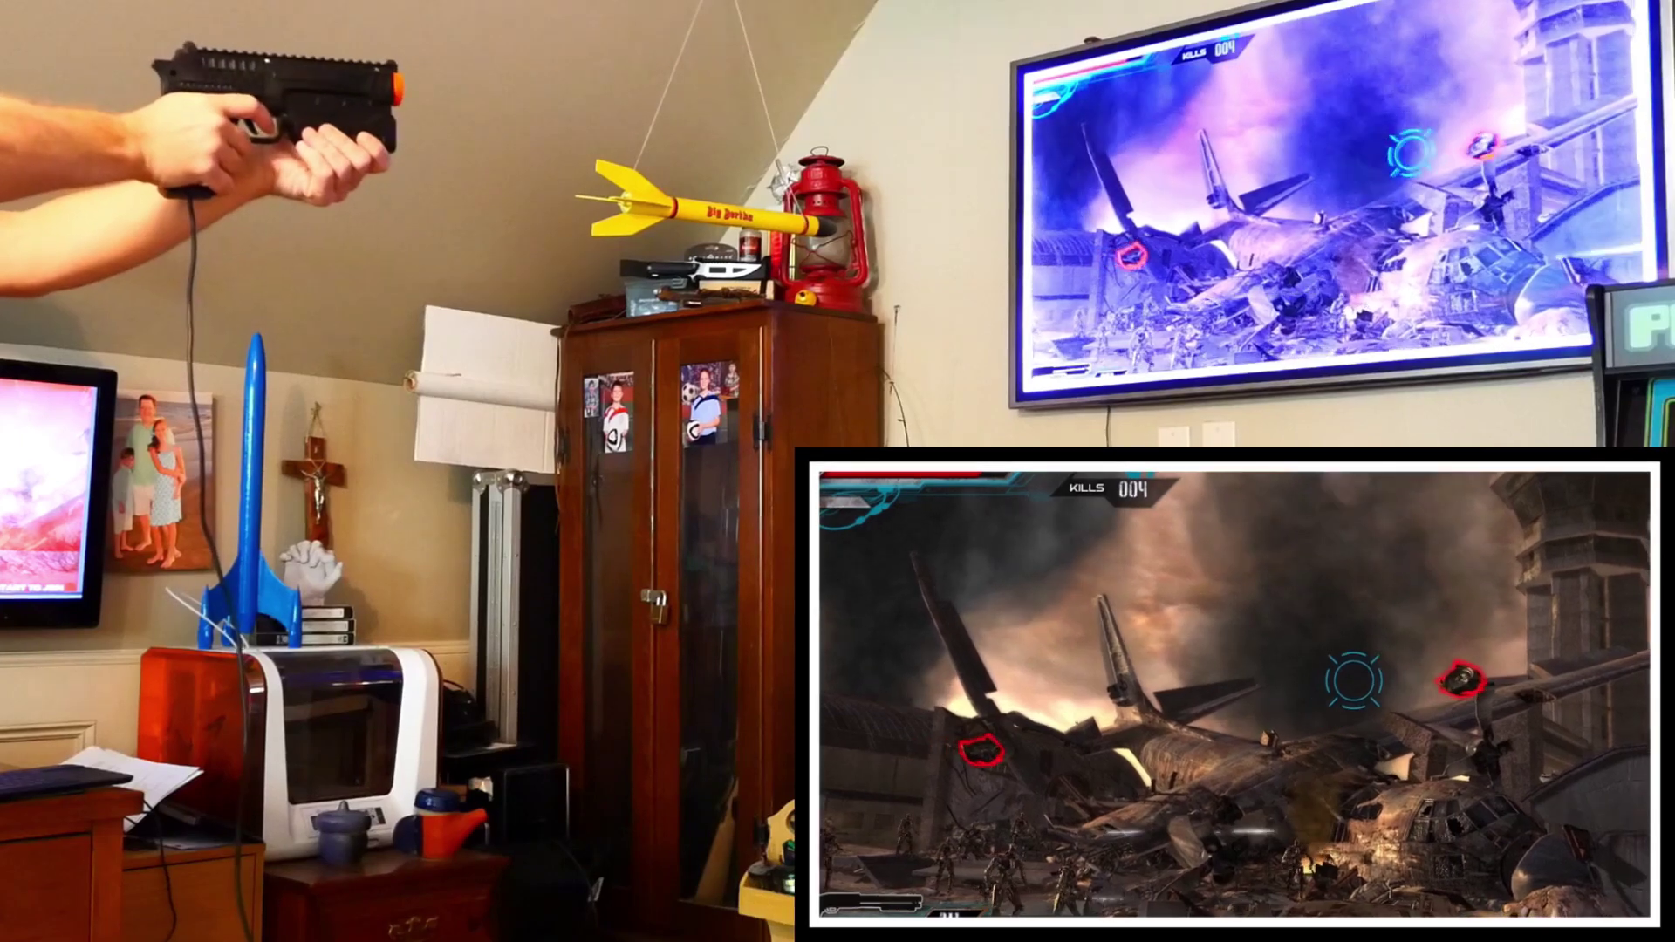
click(1487, 681)
click(1073, 733)
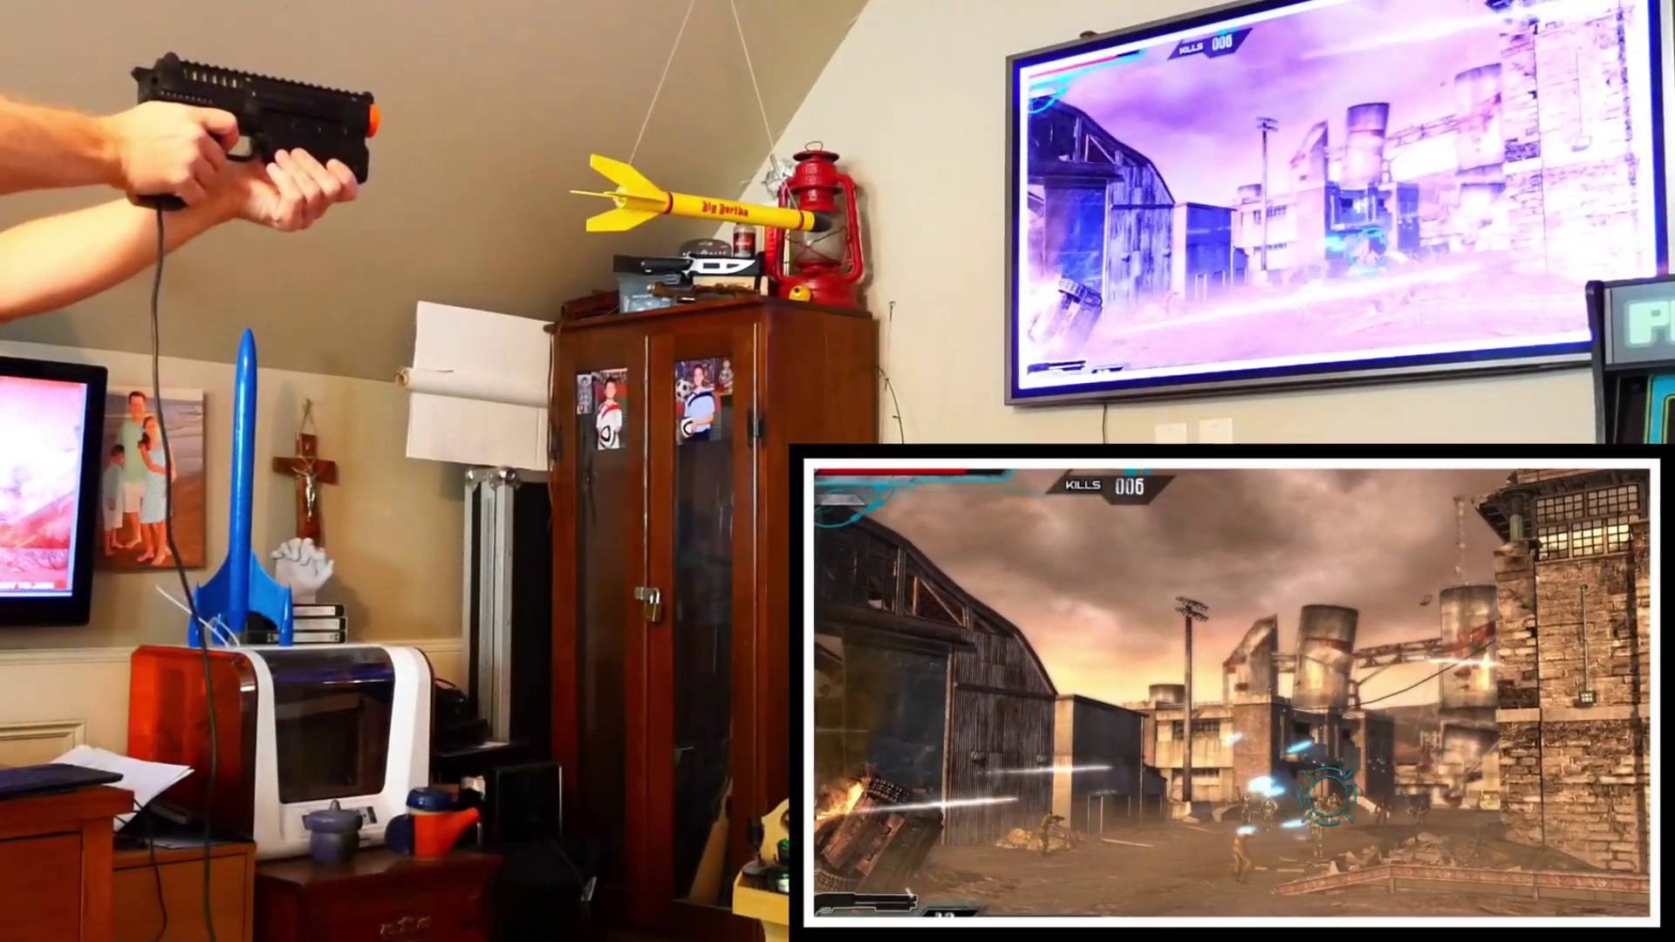
click(1330, 822)
click(1313, 539)
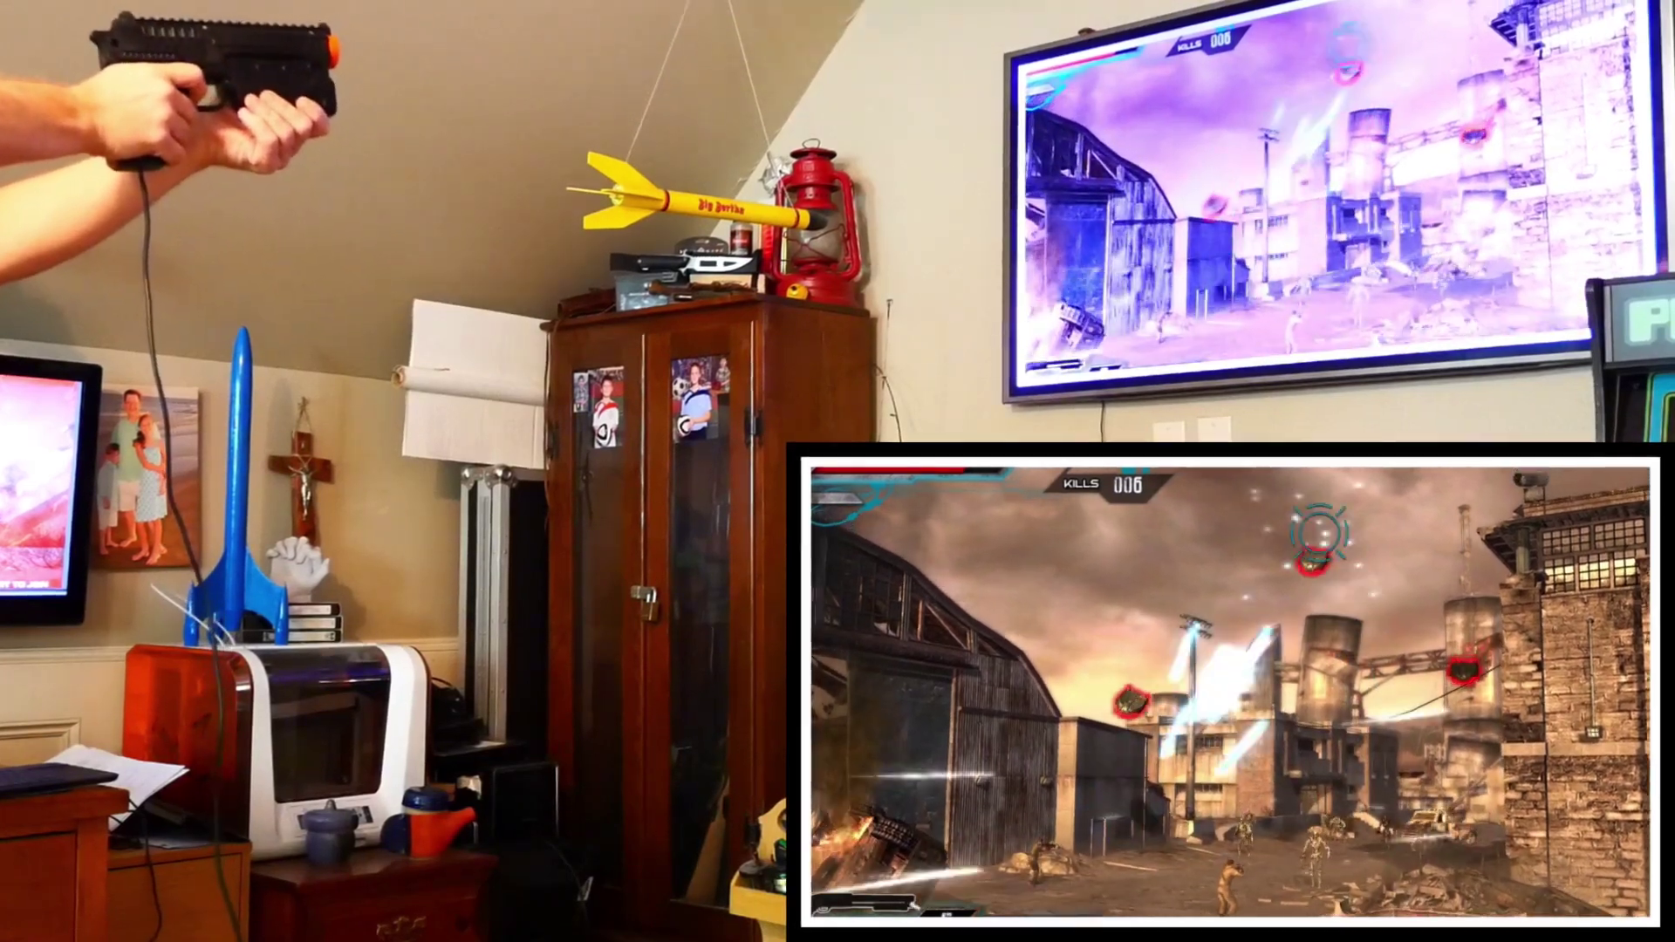
click(1243, 621)
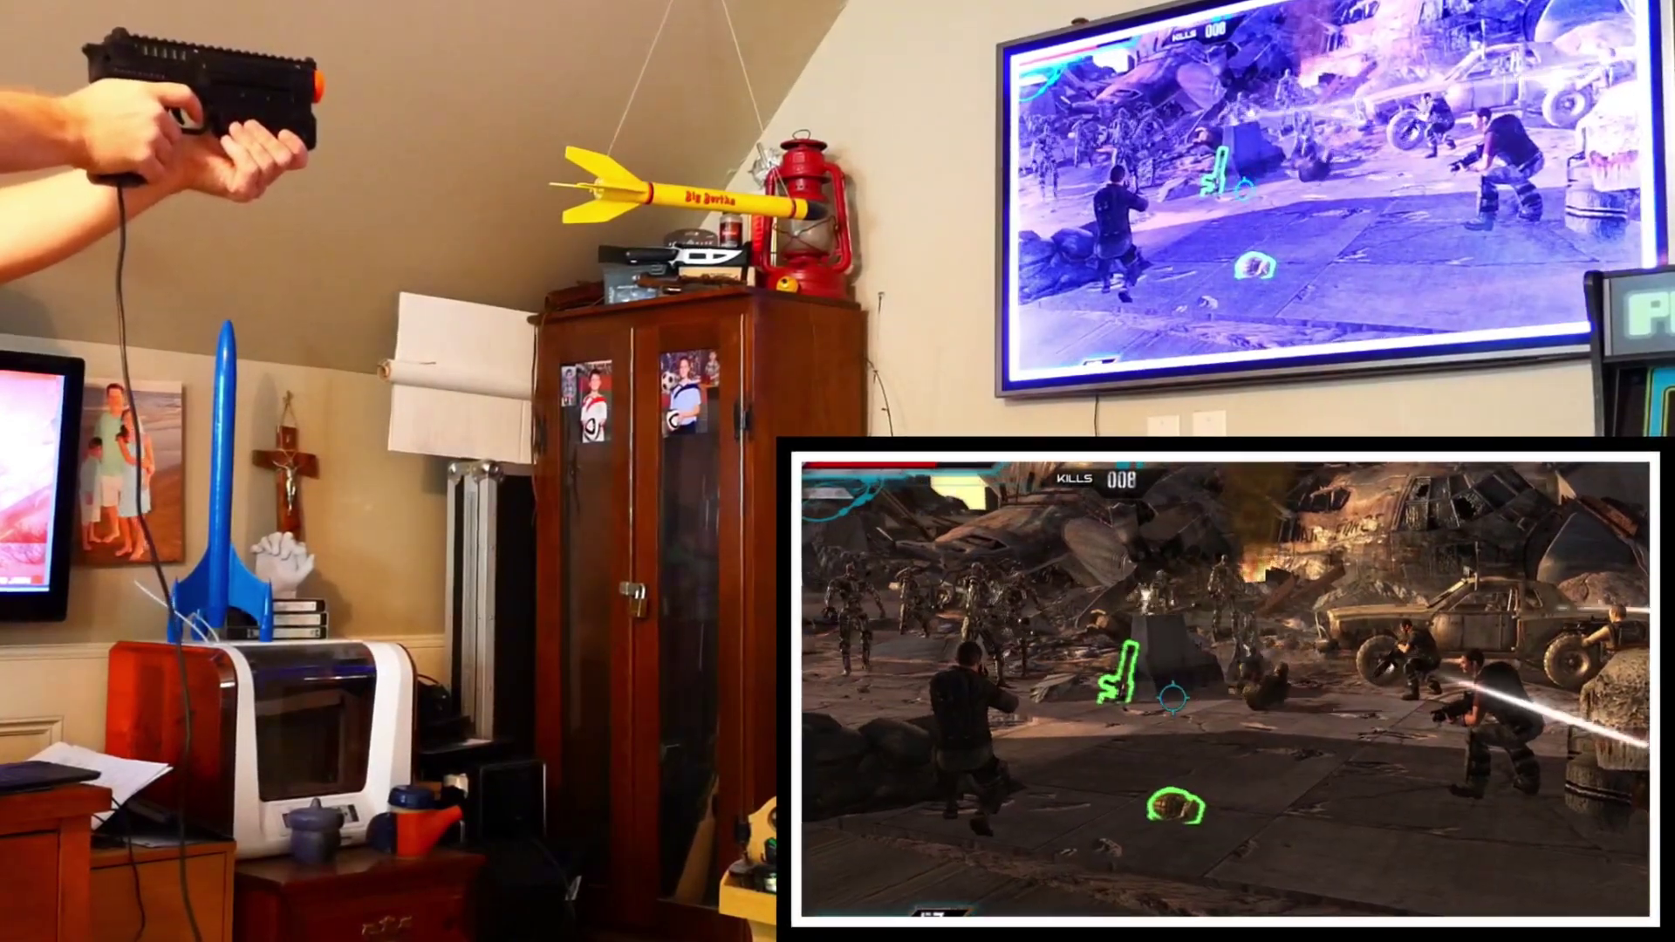
click(1119, 671)
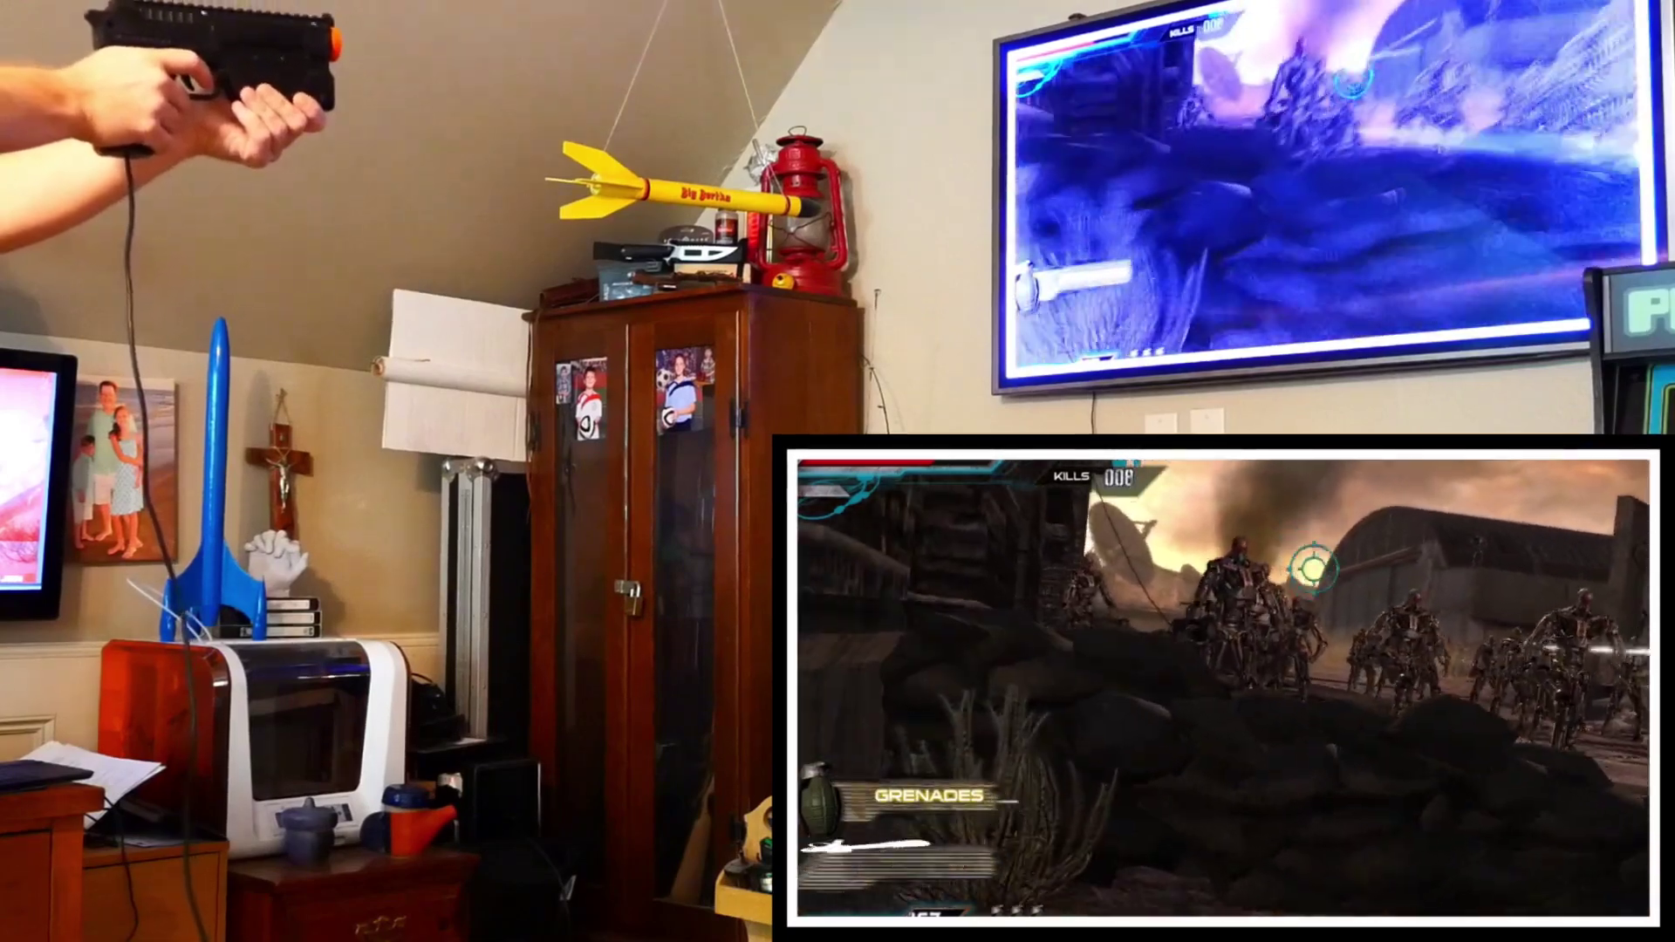
drag(1234, 586, 1302, 636)
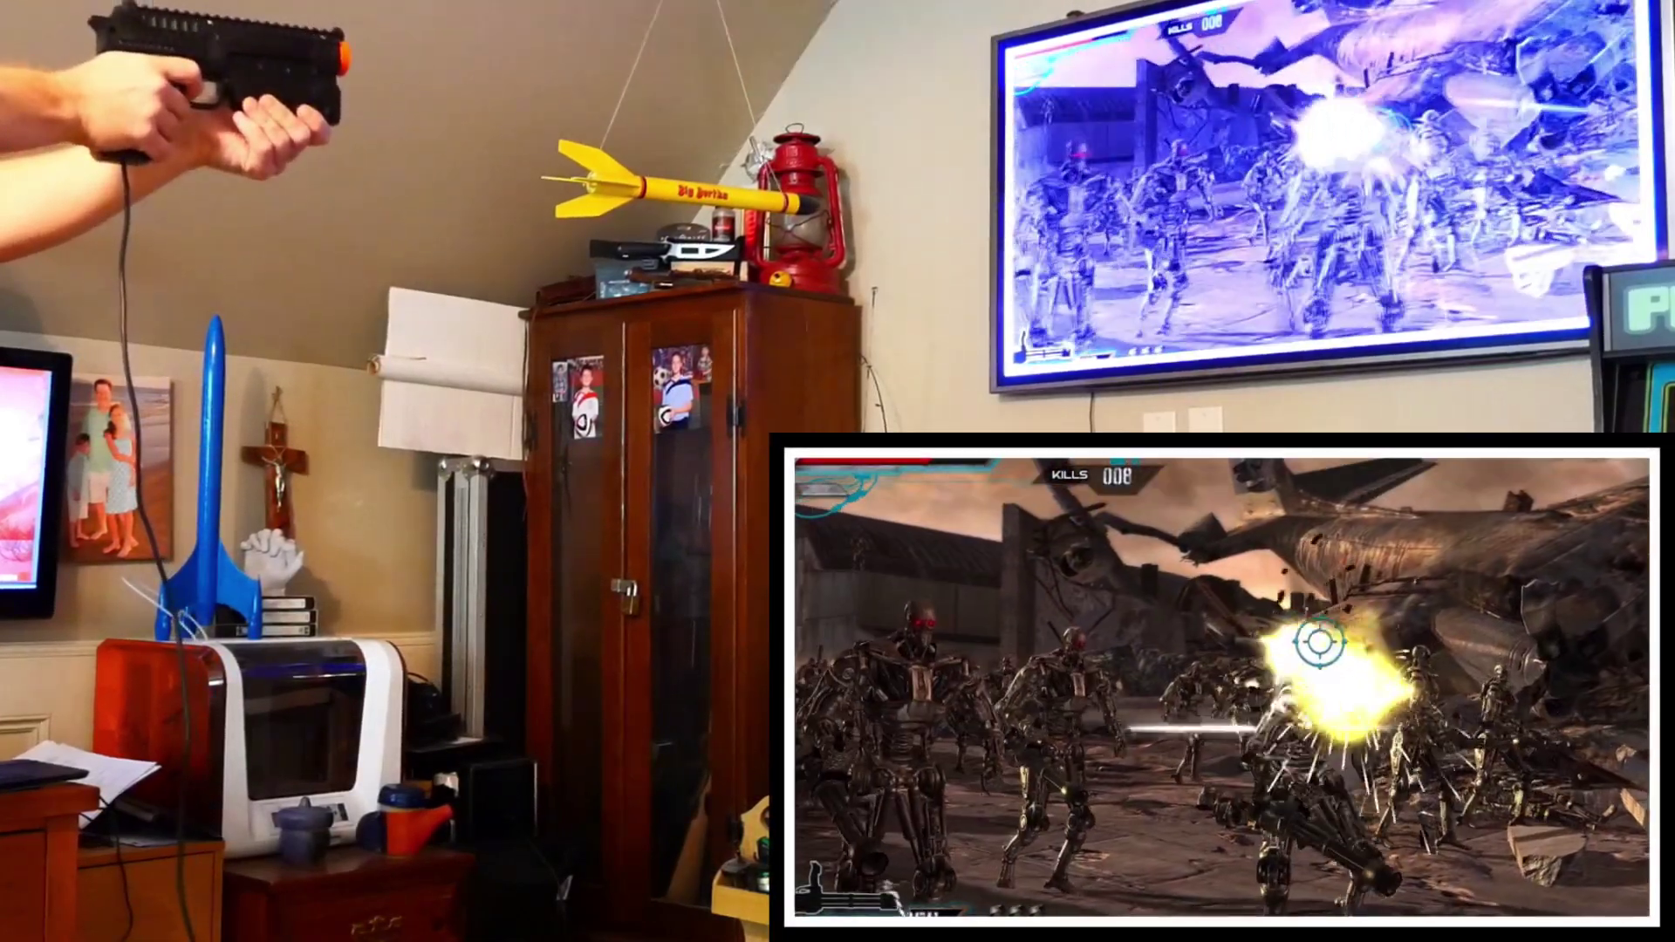